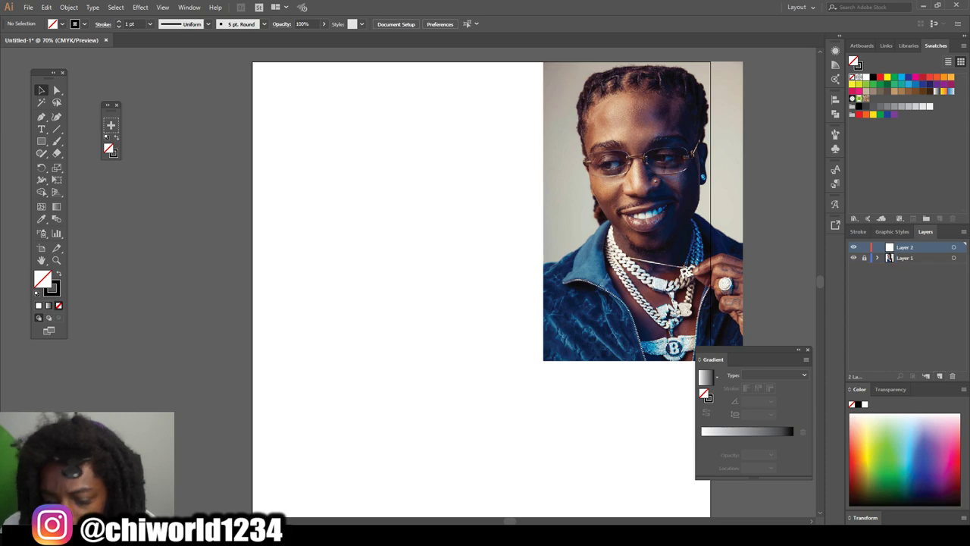
# - Create a new calligraphic brush with a size of 3 pt controlled by pen pressure
pyautogui.click(264, 24)
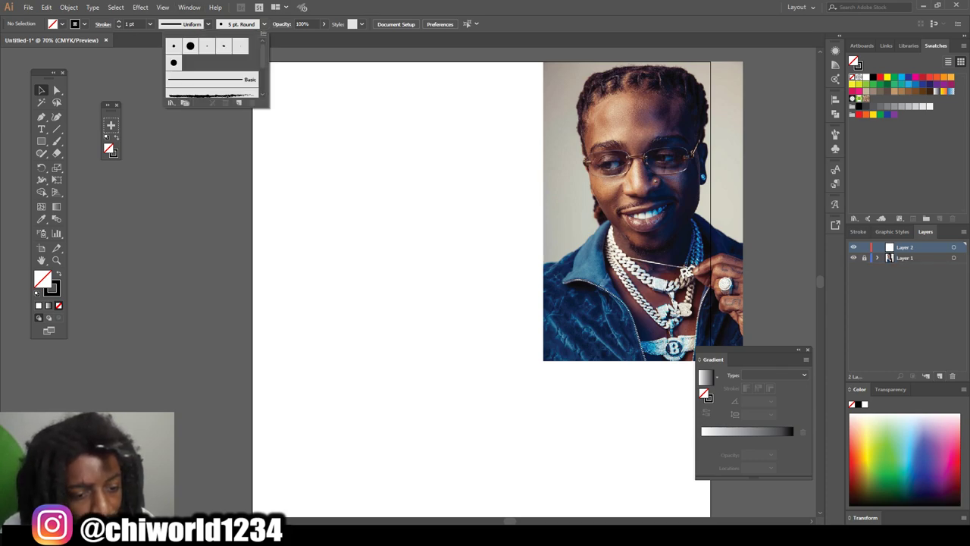
pyautogui.click(238, 101)
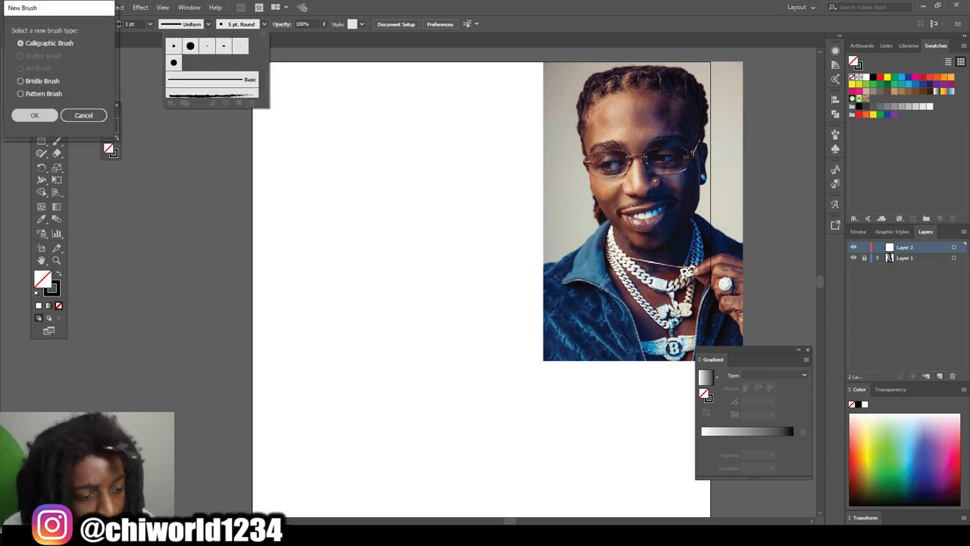
pyautogui.click(33, 113)
pyautogui.click(167, 156)
pyautogui.click(161, 180)
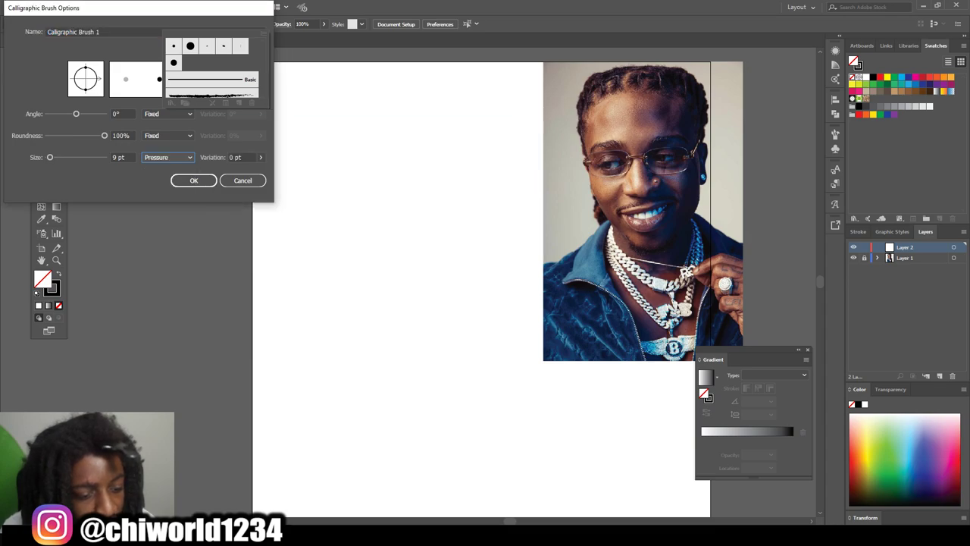
pyautogui.doubleClick(122, 157)
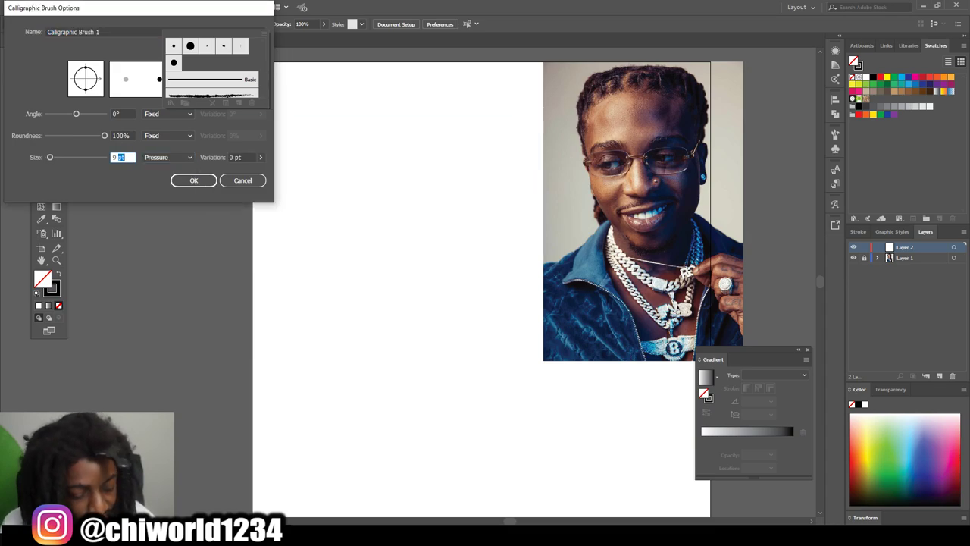
pyautogui.write('3')
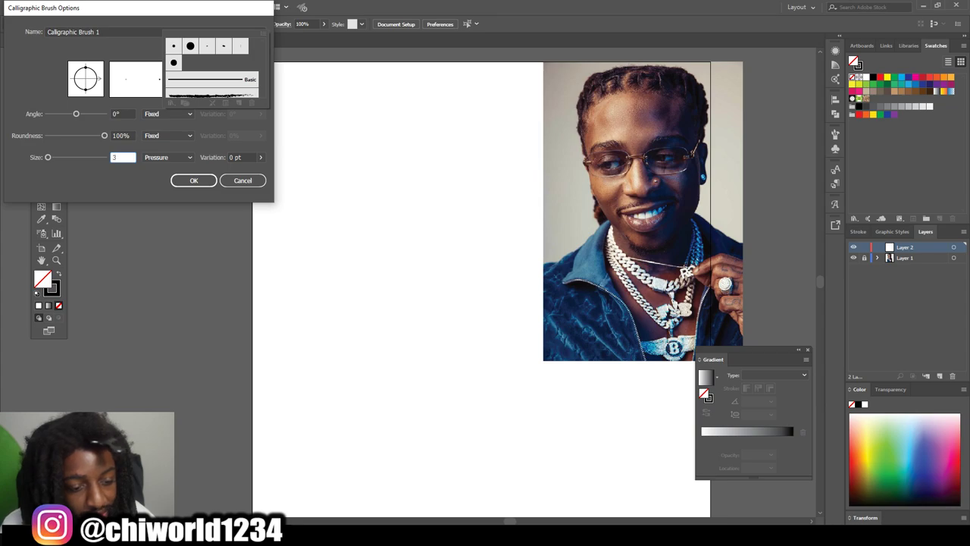
pyautogui.press('Tab')
pyautogui.click(194, 181)
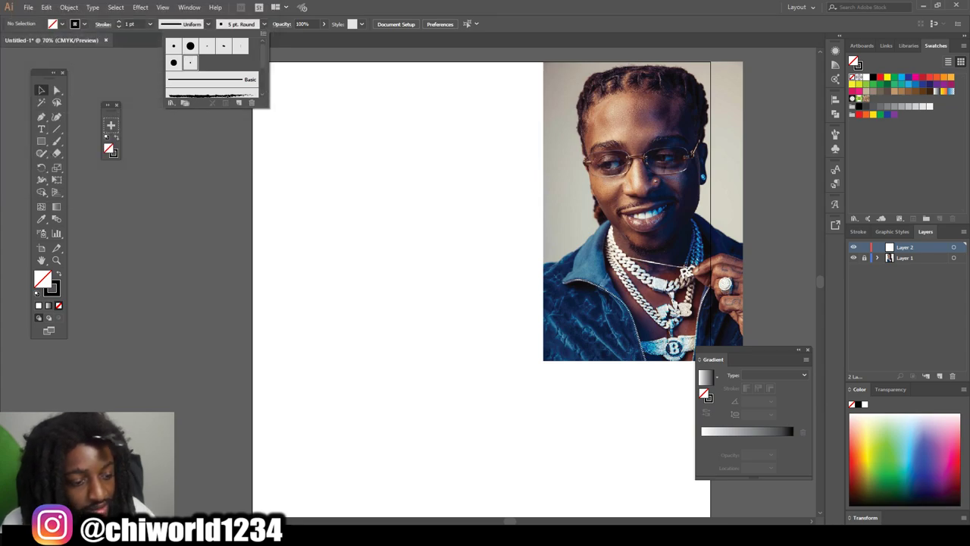
# - Activate the new calligraphic brush with the Paintbrush tool and paint a curved test stroke beside the artboard
pyautogui.click(190, 62)
pyautogui.click(57, 141)
pyautogui.moveTo(214, 119); pyautogui.dragTo(185, 195)
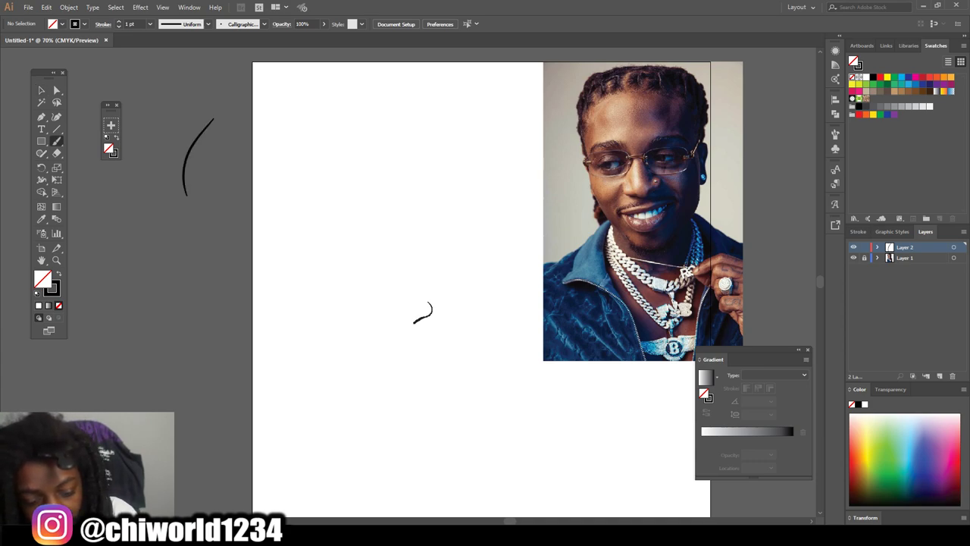
# - Paint the lower outline of the nose and the upper and lower lips on the blank area of the artboard
pyautogui.moveTo(428, 303); pyautogui.dragTo(428, 303)
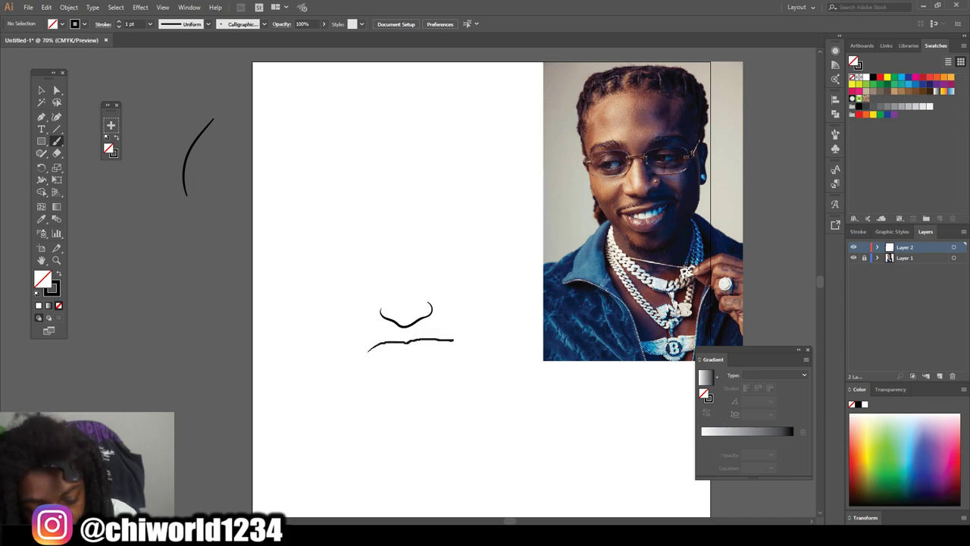
pyautogui.moveTo(385, 348); pyautogui.dragTo(368, 352)
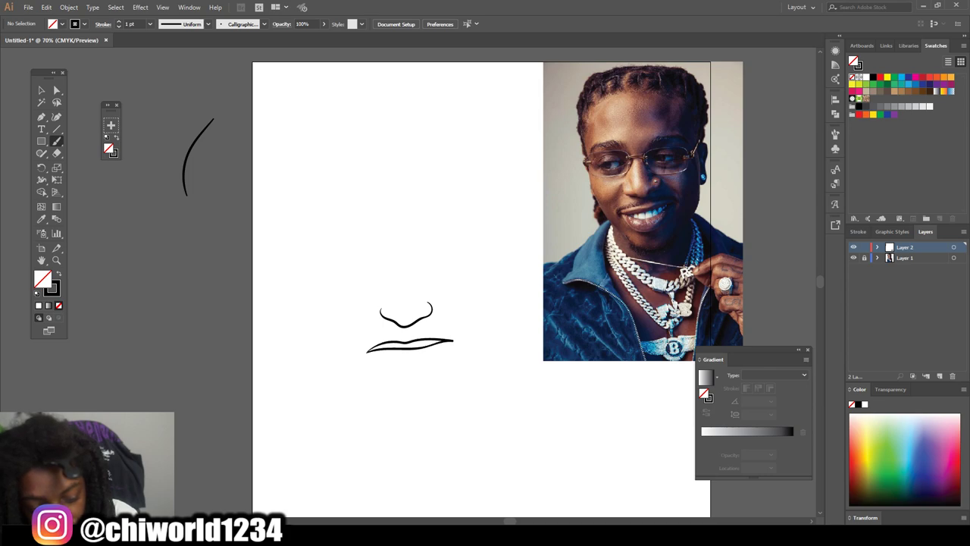
pyautogui.moveTo(450, 343)
pyautogui.mouseDown()
pyautogui.moveTo(416, 359)
pyautogui.moveTo(366, 352)
pyautogui.moveTo(399, 379)
pyautogui.moveTo(421, 381)
pyautogui.moveTo(446, 362)
pyautogui.mouseUp()
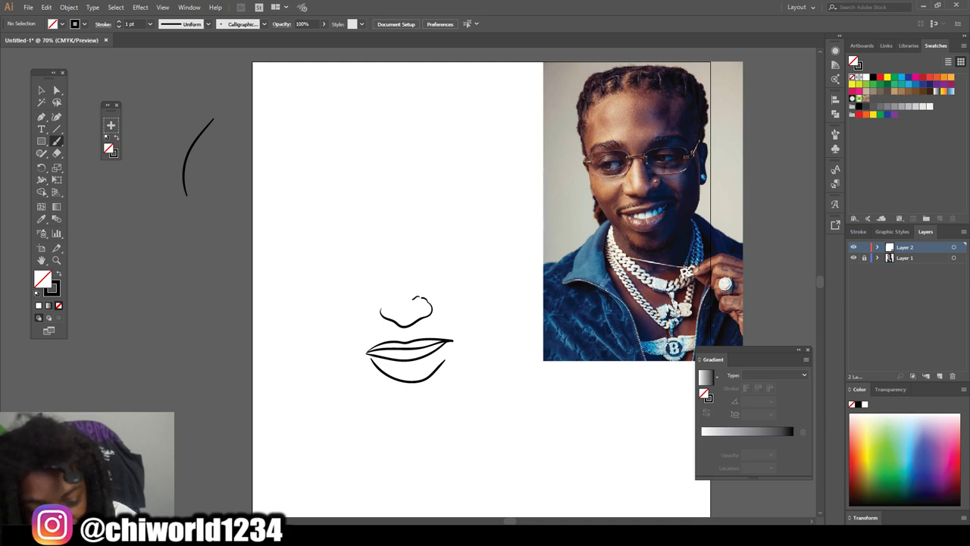
# - Paint both eyes with lids, pupils and lower creases, along with the outlines of the two eyebrows
pyautogui.moveTo(429, 261)
pyautogui.mouseDown()
pyautogui.moveTo(470, 269)
pyautogui.moveTo(422, 267)
pyautogui.mouseUp()
pyautogui.moveTo(423, 266)
pyautogui.mouseDown()
pyautogui.moveTo(460, 270)
pyautogui.moveTo(434, 269)
pyautogui.mouseUp()
pyautogui.moveTo(433, 263); pyautogui.dragTo(467, 277)
pyautogui.moveTo(376, 282); pyautogui.dragTo(384, 259)
pyautogui.moveTo(382, 271); pyautogui.dragTo(342, 271)
pyautogui.moveTo(472, 253)
pyautogui.mouseDown()
pyautogui.moveTo(452, 237)
pyautogui.moveTo(370, 235)
pyautogui.moveTo(330, 250)
pyautogui.mouseUp()
pyautogui.moveTo(378, 263); pyautogui.dragTo(343, 263)
pyautogui.moveTo(460, 264)
pyautogui.mouseDown()
pyautogui.moveTo(432, 250)
pyautogui.moveTo(423, 259)
pyautogui.mouseUp()
# - Paint the moustache hairs above the upper lip and the smile line beside the mouth
pyautogui.moveTo(423, 332); pyautogui.dragTo(408, 335)
pyautogui.moveTo(450, 330); pyautogui.dragTo(365, 345)
pyautogui.moveTo(455, 335)
pyautogui.mouseDown()
pyautogui.moveTo(459, 348)
pyautogui.moveTo(433, 301)
pyautogui.mouseUp()
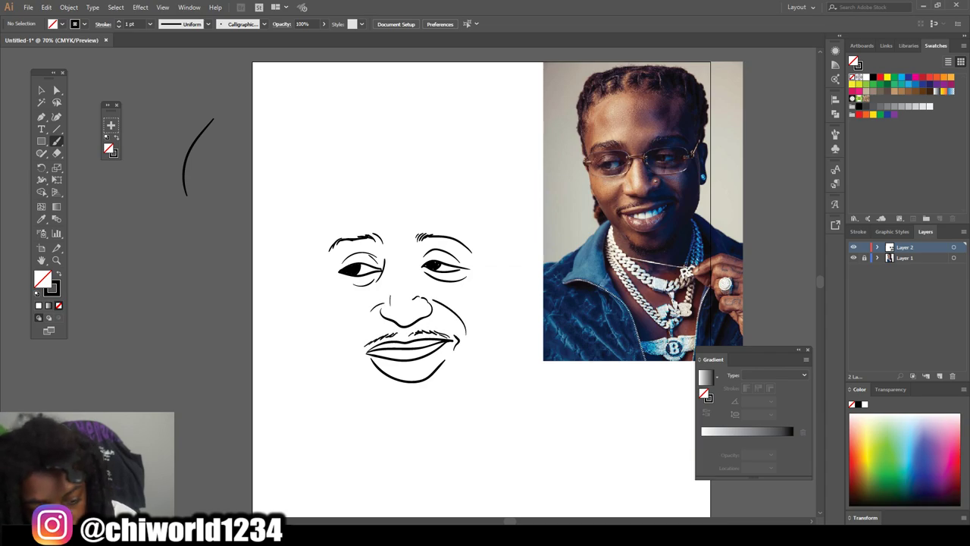
# - Delete the short curved stroke above the nostril on the right side of the drawn nose
pyautogui.click(42, 90)
pyautogui.click(426, 299)
pyautogui.press('Delete')
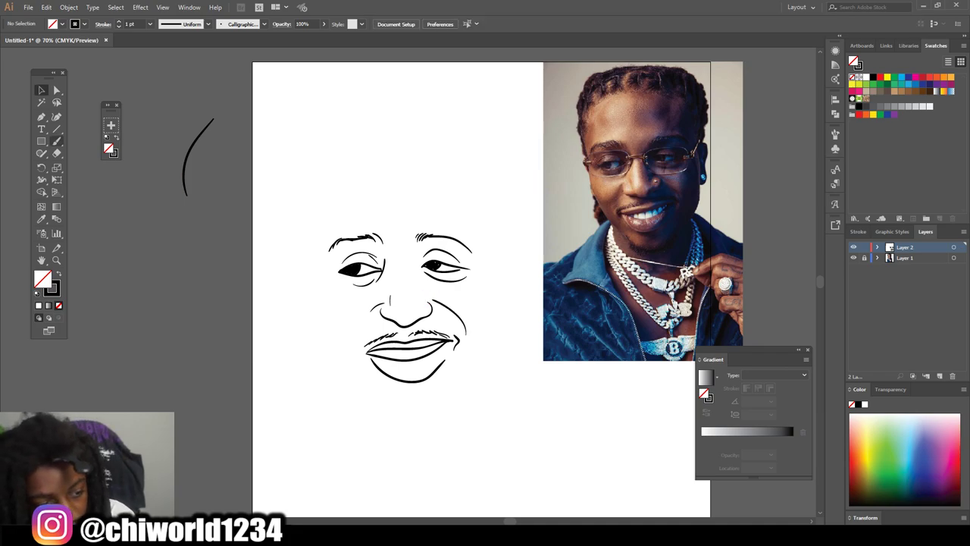
# - Paint the nose ring and outline the face with the jaw, chin, hairline and left ear
pyautogui.click(57, 141)
pyautogui.moveTo(438, 419)
pyautogui.mouseDown()
pyautogui.moveTo(389, 423)
pyautogui.moveTo(338, 360)
pyautogui.moveTo(311, 282)
pyautogui.moveTo(317, 211)
pyautogui.mouseUp()
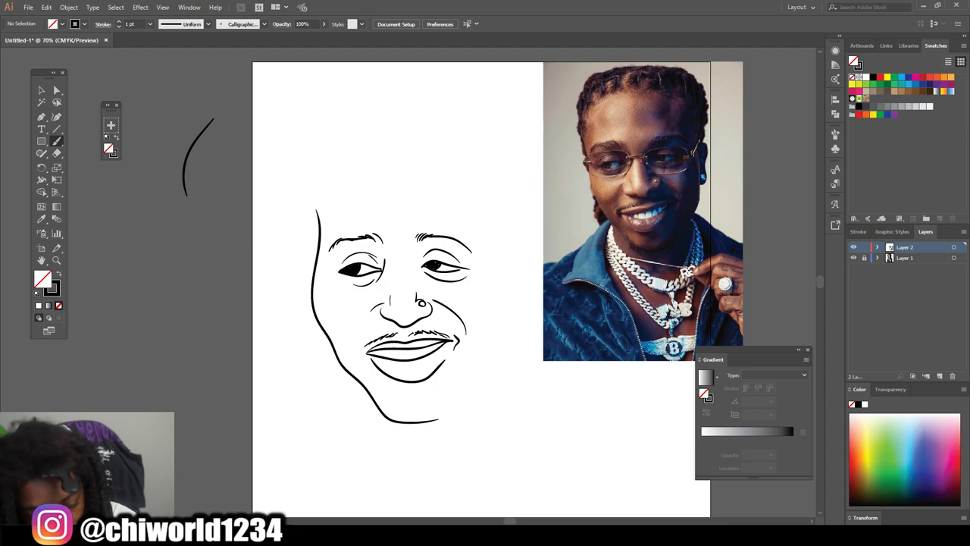
pyautogui.moveTo(444, 416)
pyautogui.mouseDown()
pyautogui.moveTo(496, 353)
pyautogui.moveTo(504, 274)
pyautogui.moveTo(496, 229)
pyautogui.moveTo(335, 133)
pyautogui.moveTo(309, 198)
pyautogui.mouseUp()
pyautogui.moveTo(493, 241)
pyautogui.mouseDown()
pyautogui.moveTo(492, 191)
pyautogui.moveTo(380, 136)
pyautogui.moveTo(323, 185)
pyautogui.mouseUp()
pyautogui.moveTo(316, 247); pyautogui.dragTo(310, 288)
# - Paint the right ear with its earring and the glasses with both lenses, bridge and temple arm
pyautogui.moveTo(505, 313)
pyautogui.mouseDown()
pyautogui.moveTo(518, 292)
pyautogui.moveTo(499, 242)
pyautogui.moveTo(454, 288)
pyautogui.moveTo(412, 256)
pyautogui.moveTo(475, 245)
pyautogui.mouseUp()
pyautogui.moveTo(334, 288)
pyautogui.mouseDown()
pyautogui.moveTo(389, 282)
pyautogui.moveTo(390, 255)
pyautogui.mouseUp()
pyautogui.moveTo(393, 259); pyautogui.dragTo(411, 259)
pyautogui.moveTo(331, 281); pyautogui.dragTo(324, 251)
# - Choose a heavier stroke weight and paint the sideburn hair above the right ear
pyautogui.click(150, 24)
pyautogui.click(163, 82)
pyautogui.moveTo(495, 238); pyautogui.dragTo(502, 172)
# - Set the stroke weight to 5 pt and paint thick black hair strokes around the hairline and crown
pyautogui.click(150, 24)
pyautogui.click(163, 115)
pyautogui.moveTo(490, 182)
pyautogui.mouseDown()
pyautogui.moveTo(490, 146)
pyautogui.moveTo(463, 127)
pyautogui.mouseUp()
pyautogui.moveTo(470, 130)
pyautogui.mouseDown()
pyautogui.moveTo(443, 144)
pyautogui.moveTo(449, 124)
pyautogui.mouseUp()
pyautogui.moveTo(448, 124)
pyautogui.mouseDown()
pyautogui.moveTo(421, 141)
pyautogui.moveTo(402, 134)
pyautogui.mouseUp()
pyautogui.moveTo(418, 118)
pyautogui.mouseDown()
pyautogui.moveTo(467, 123)
pyautogui.moveTo(503, 161)
pyautogui.mouseUp()
pyautogui.moveTo(471, 128); pyautogui.dragTo(495, 150)
pyautogui.moveTo(404, 115); pyautogui.dragTo(378, 131)
pyautogui.moveTo(384, 114)
pyautogui.mouseDown()
pyautogui.moveTo(356, 141)
pyautogui.moveTo(332, 144)
pyautogui.mouseUp()
pyautogui.moveTo(341, 129)
pyautogui.mouseDown()
pyautogui.moveTo(310, 162)
pyautogui.moveTo(310, 183)
pyautogui.mouseUp()
pyautogui.moveTo(310, 180); pyautogui.dragTo(316, 200)
# - Thicken the eyebrows and moustache with heavy strokes and paint the chin beard
pyautogui.moveTo(438, 234); pyautogui.dragTo(466, 248)
pyautogui.moveTo(367, 238); pyautogui.dragTo(333, 249)
pyautogui.moveTo(374, 238); pyautogui.dragTo(331, 250)
pyautogui.moveTo(445, 412)
pyautogui.mouseDown()
pyautogui.moveTo(402, 425)
pyautogui.moveTo(441, 420)
pyautogui.mouseUp()
pyautogui.moveTo(391, 337); pyautogui.dragTo(359, 349)
pyautogui.moveTo(428, 332); pyautogui.dragTo(458, 339)
# - Add detail strokes to the ears, forehead, nostril and the shadow under the lower lip
pyautogui.moveTo(507, 296); pyautogui.dragTo(511, 251)
pyautogui.moveTo(516, 254); pyautogui.dragTo(506, 264)
pyautogui.moveTo(306, 256); pyautogui.dragTo(310, 273)
pyautogui.moveTo(450, 195); pyautogui.dragTo(450, 164)
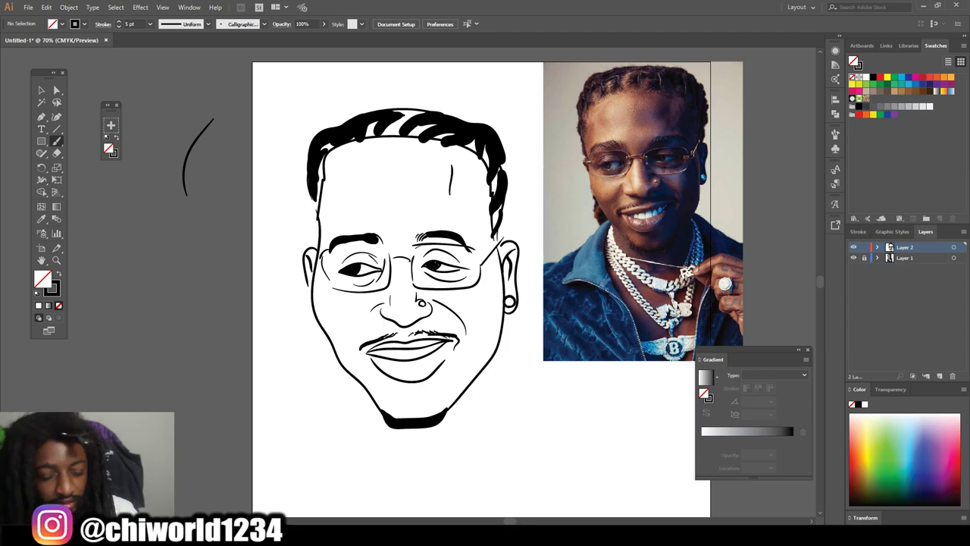
pyautogui.moveTo(400, 384); pyautogui.dragTo(427, 383)
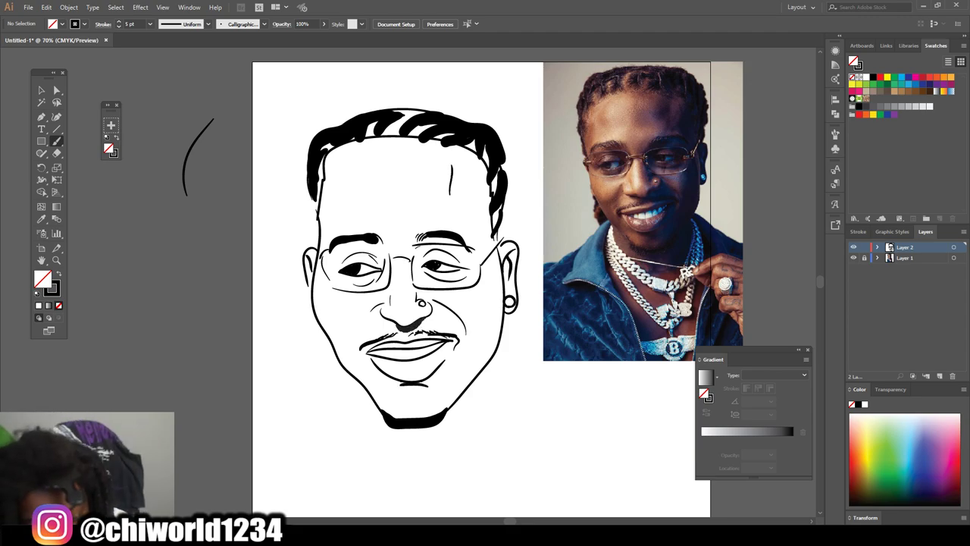
pyautogui.moveTo(421, 319); pyautogui.dragTo(429, 301)
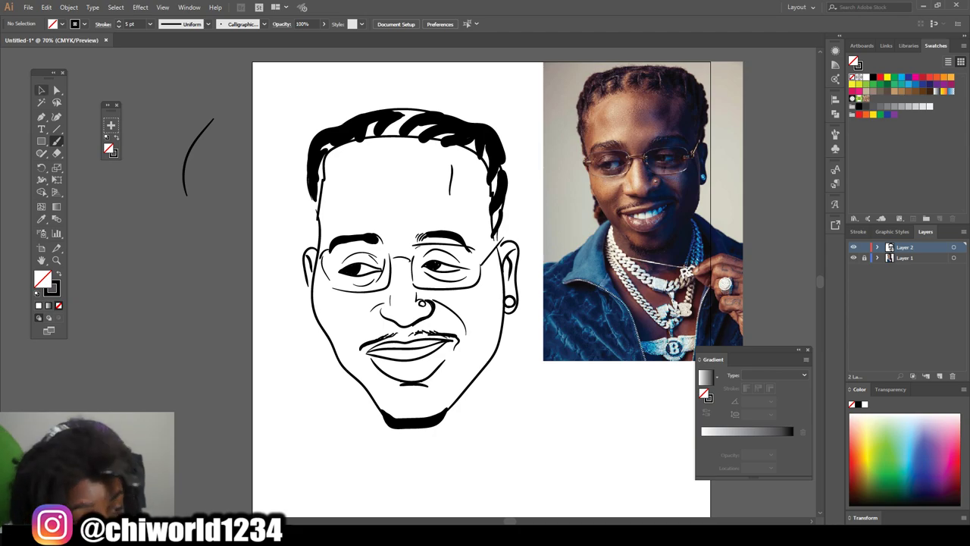
# - Delete the curved test stroke beside the artboard
pyautogui.click(42, 91)
pyautogui.moveTo(137, 88); pyautogui.dragTo(230, 228)
pyautogui.press('Delete')
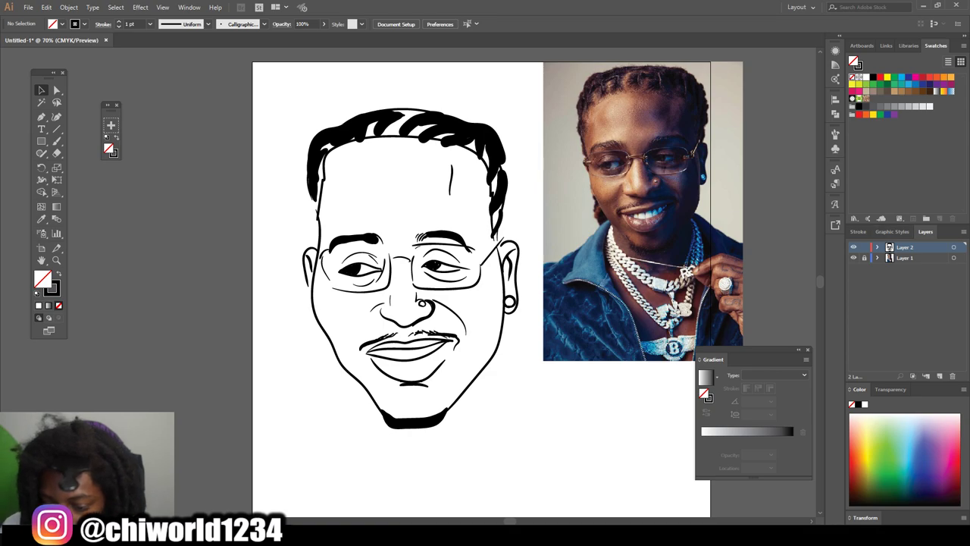
# - Lock the line-art layer and add a new layer directly beneath it
pyautogui.click(940, 376)
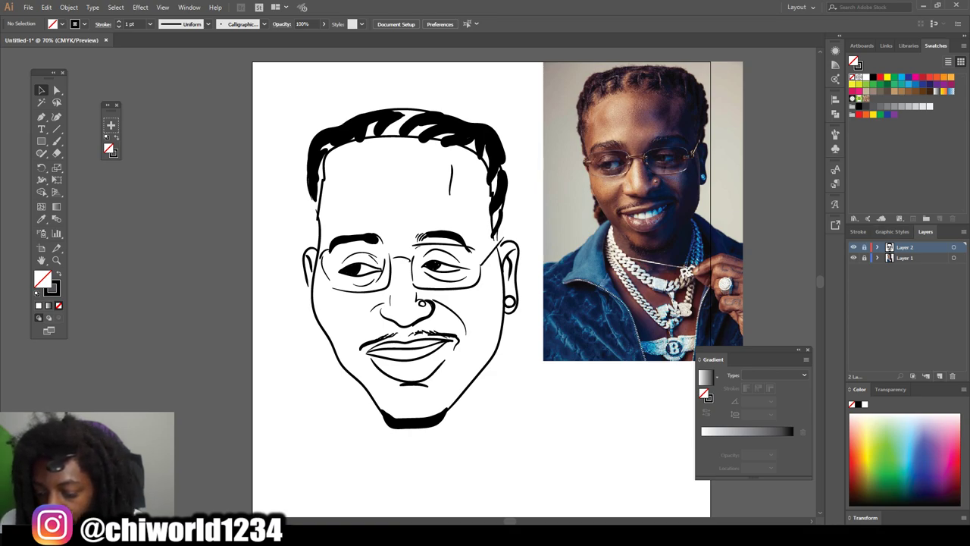
pyautogui.moveTo(905, 248); pyautogui.dragTo(905, 263)
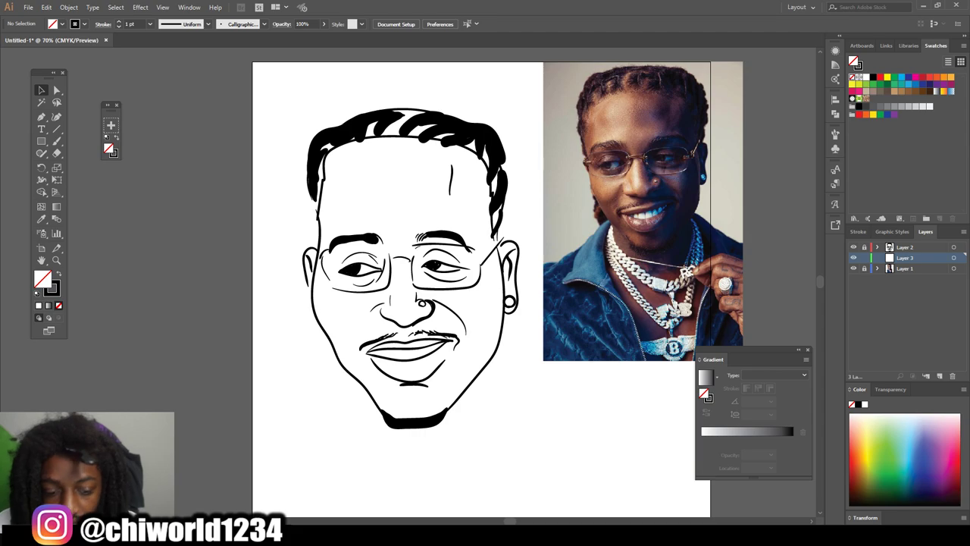
# - Set the fill to light gray ADB2AF and draw a rectangle about 2.98 × 2.50 in at the artboard's left edge
pyautogui.doubleClick(43, 279)
pyautogui.moveTo(26, 66)
pyautogui.mouseDown()
pyautogui.moveTo(16, 45)
pyautogui.moveTo(20, 71)
pyautogui.mouseUp()
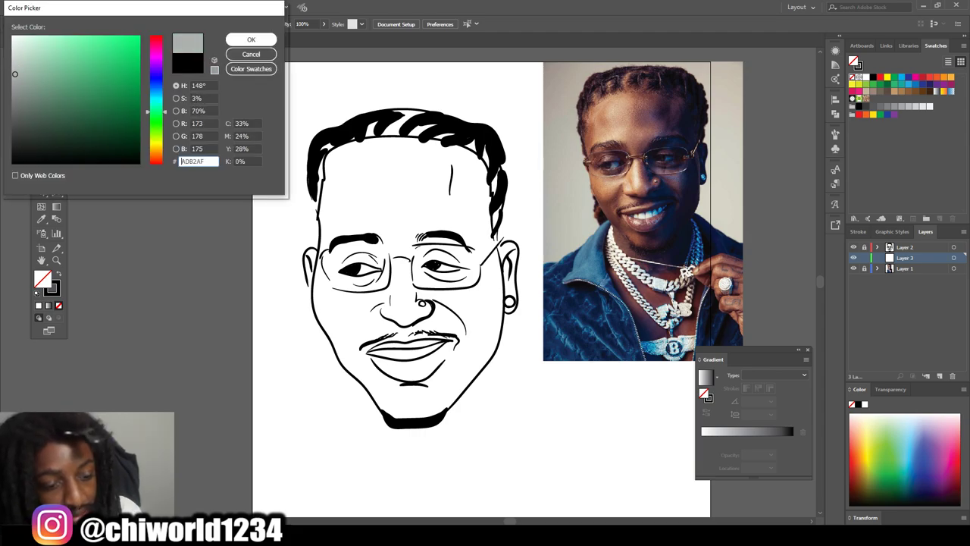
pyautogui.click(251, 40)
pyautogui.click(41, 141)
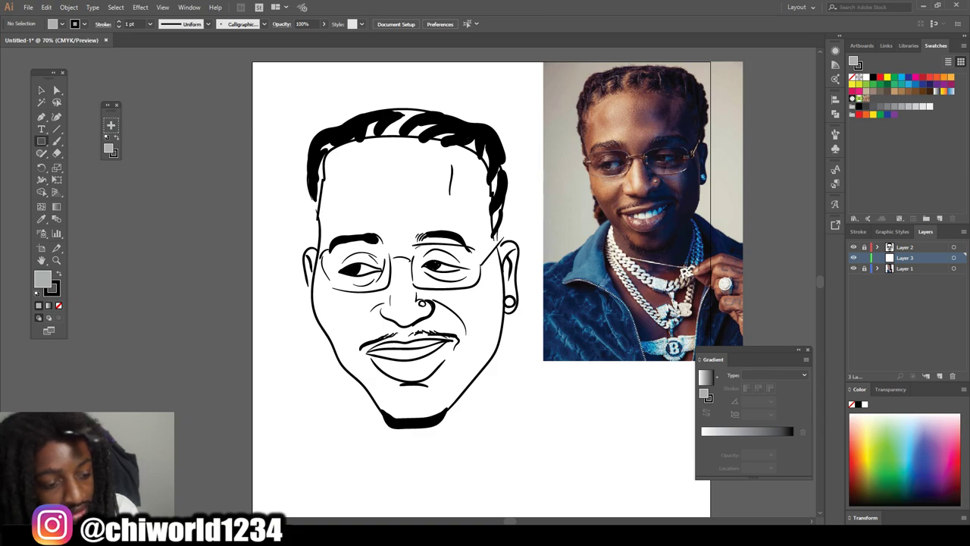
pyautogui.moveTo(187, 164); pyautogui.dragTo(262, 101)
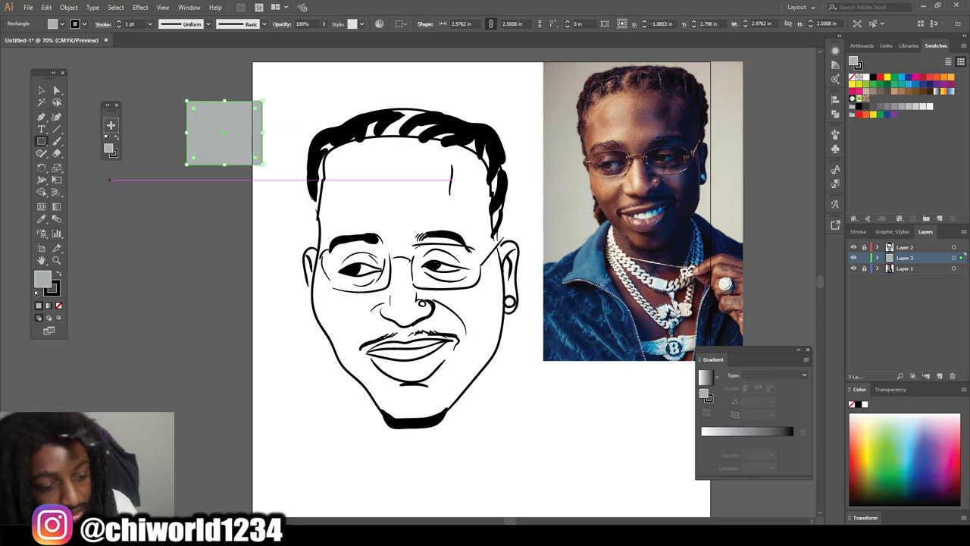
# - Darken the rectangle's gray fill and draw a second rectangle about 3.35 × 2.08 in below it
pyautogui.doubleClick(43, 279)
pyautogui.click(13, 94)
pyautogui.click(251, 39)
pyautogui.moveTo(175, 222); pyautogui.dragTo(260, 168)
# - Try the darker gray fill 5C5E5D on the second rectangle and undo it
pyautogui.doubleClick(42, 279)
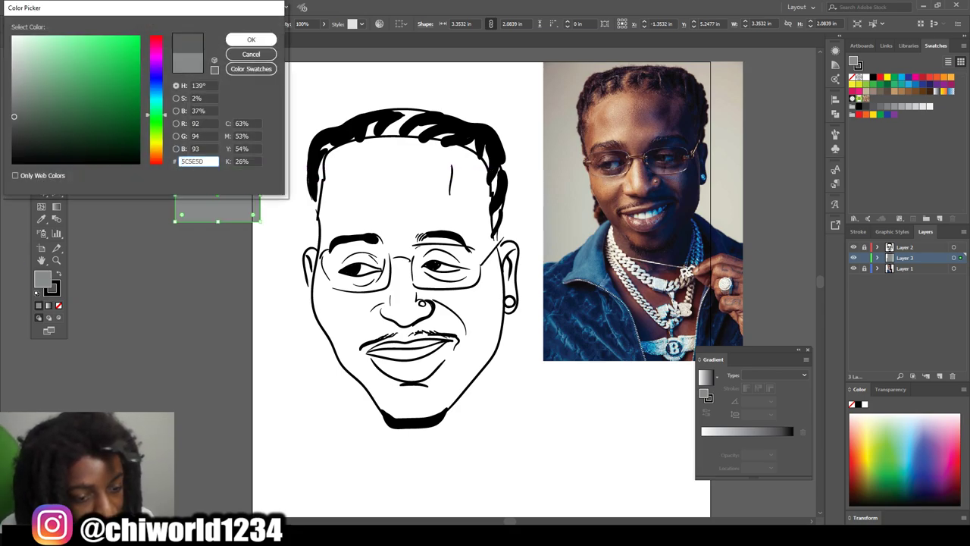
pyautogui.click(253, 37)
pyautogui.hotkey('ctrl', 'z')
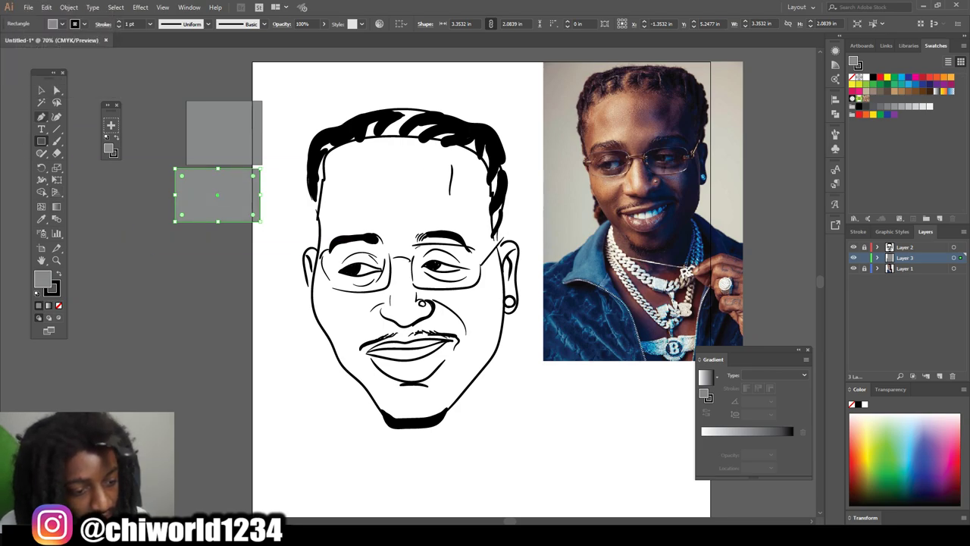
# - Draw a third gray rectangle about 3.35 × 2.29 in below the second and place a fourth of equal size beneath it
pyautogui.press('v')
pyautogui.click(125, 239)
pyautogui.click(42, 141)
pyautogui.moveTo(159, 283); pyautogui.dragTo(245, 224)
pyautogui.click(161, 335)
pyautogui.click(35, 70)
pyautogui.press('v')
pyautogui.moveTo(206, 394); pyautogui.dragTo(202, 333)
# - Fill the second rectangle with a darker gray
pyautogui.press('i')
pyautogui.click(42, 90)
pyautogui.click(216, 195)
pyautogui.doubleClick(43, 279)
pyautogui.moveTo(16, 118); pyautogui.dragTo(15, 133)
pyautogui.click(251, 39)
# - Fill the third rectangle with dark gray 434444 and adjust it to a slightly lighter shade
pyautogui.click(202, 253)
pyautogui.doubleClick(42, 278)
pyautogui.press('Return')
pyautogui.doubleClick(42, 279)
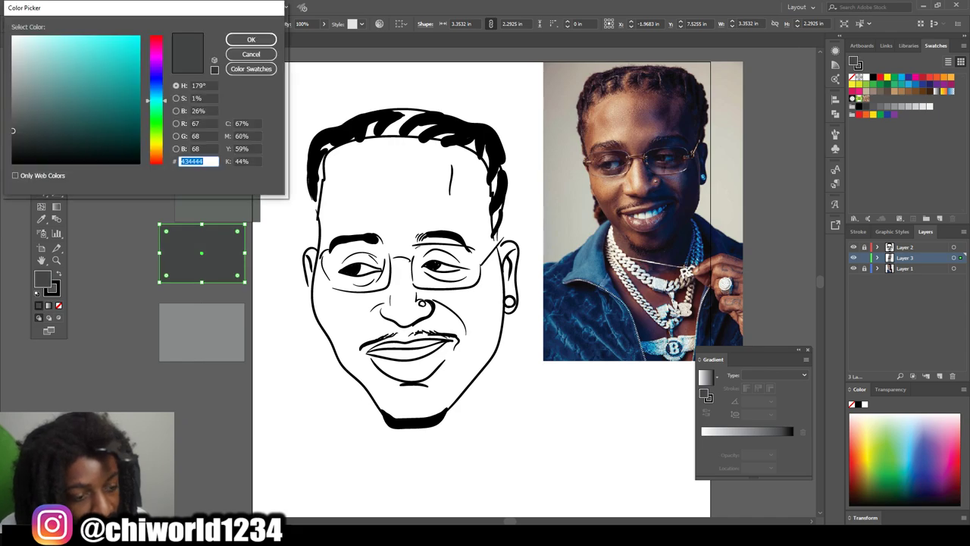
pyautogui.click(14, 123)
pyautogui.press('Return')
# - Sample the second rectangle's fill onto the third rectangle and darken it to a deeper gray
pyautogui.click(42, 219)
pyautogui.click(214, 196)
pyautogui.doubleClick(43, 279)
pyautogui.moveTo(20, 122); pyautogui.dragTo(12, 141)
pyautogui.press('Return')
# - Sample the third rectangle's fill onto the fourth rectangle and darken it to near-black gray
pyautogui.press('v')
pyautogui.click(202, 332)
pyautogui.doubleClick(43, 278)
pyautogui.click(251, 54)
pyautogui.click(42, 219)
pyautogui.click(203, 254)
pyautogui.doubleClick(42, 278)
pyautogui.click(251, 40)
pyautogui.press('v')
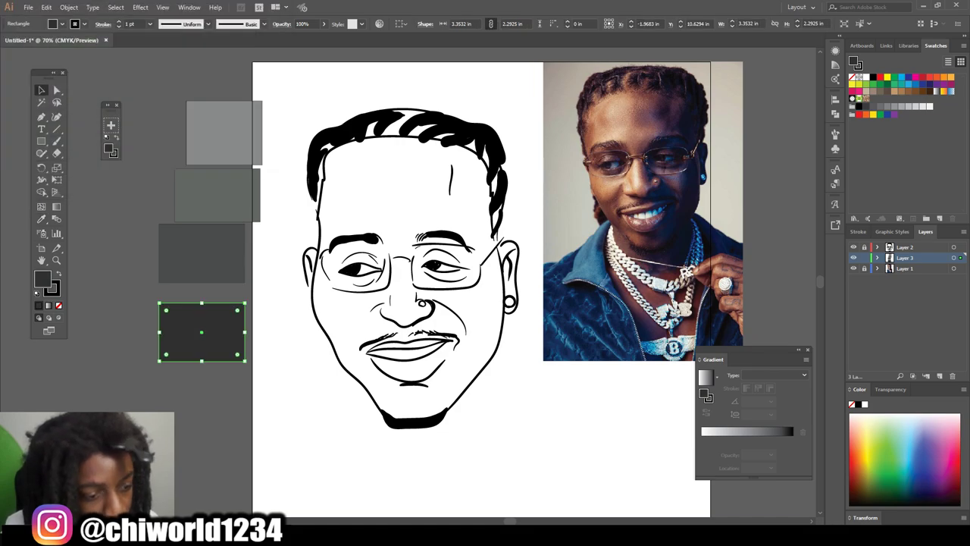
pyautogui.click(278, 171)
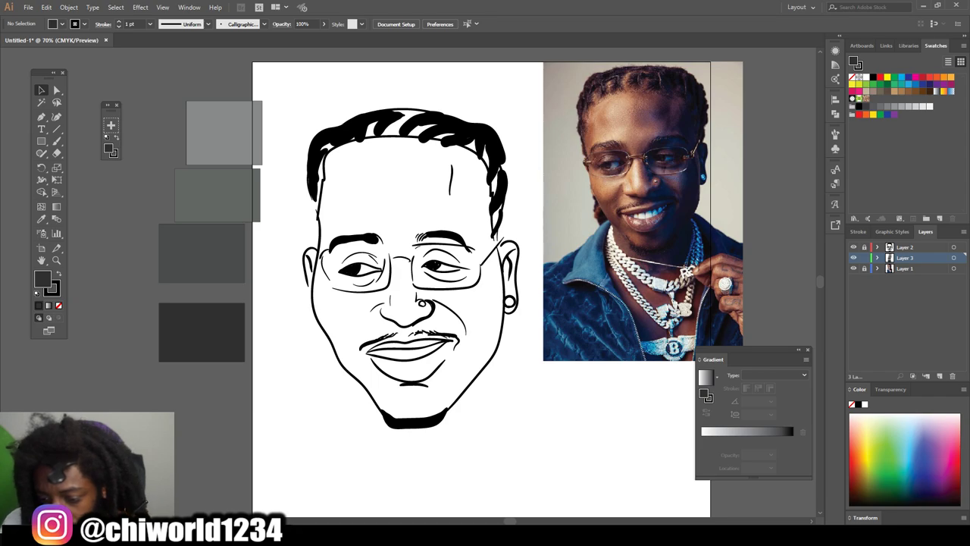
# - Add a new layer and place it between the gray swatch rectangles' layer and the photo layer
pyautogui.click(939, 375)
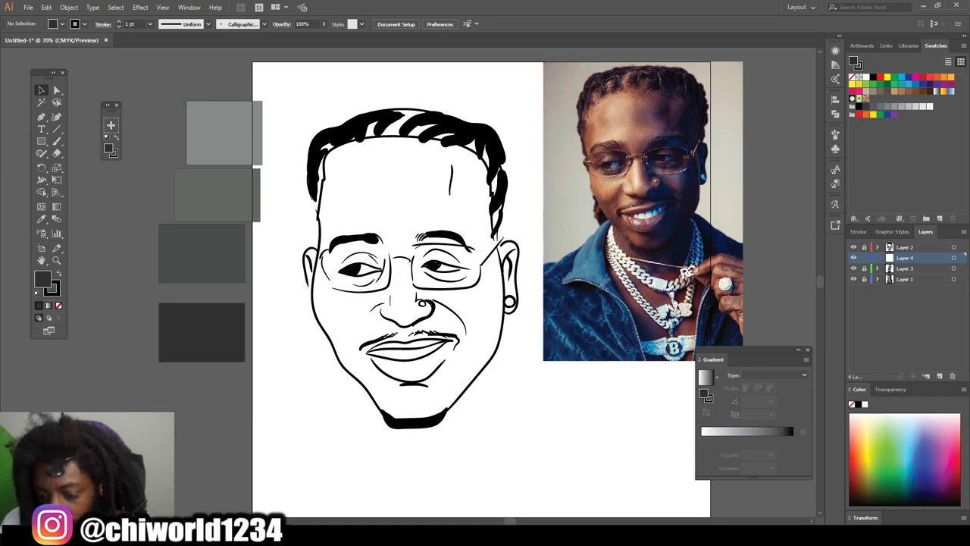
pyautogui.moveTo(906, 258); pyautogui.dragTo(906, 273)
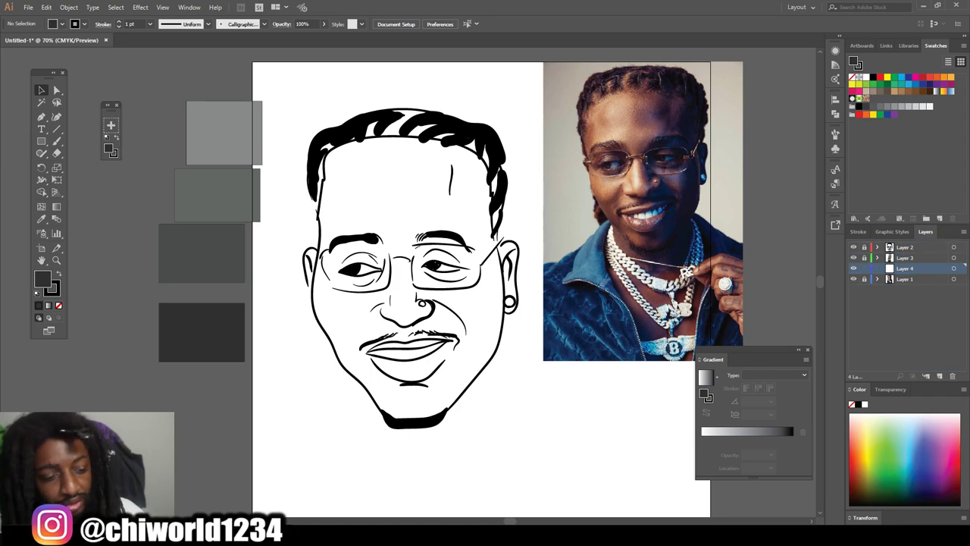
# - Activate the Pencil tool and set the stroke color to none
pyautogui.moveTo(41, 152)
pyautogui.mouseDown()
pyautogui.moveTo(75, 153)
pyautogui.moveTo(83, 163)
pyautogui.mouseUp()
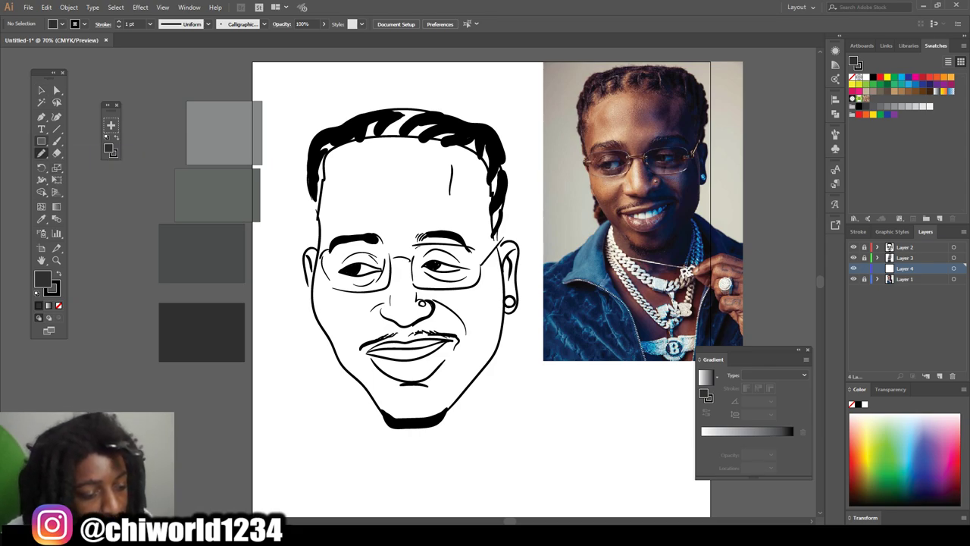
pyautogui.click(56, 291)
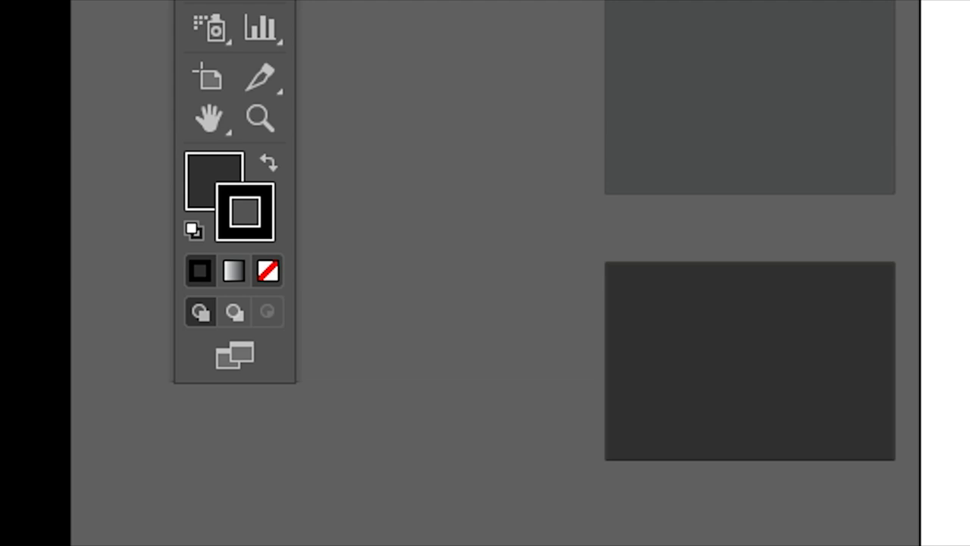
pyautogui.press('/')
pyautogui.click(206, 201)
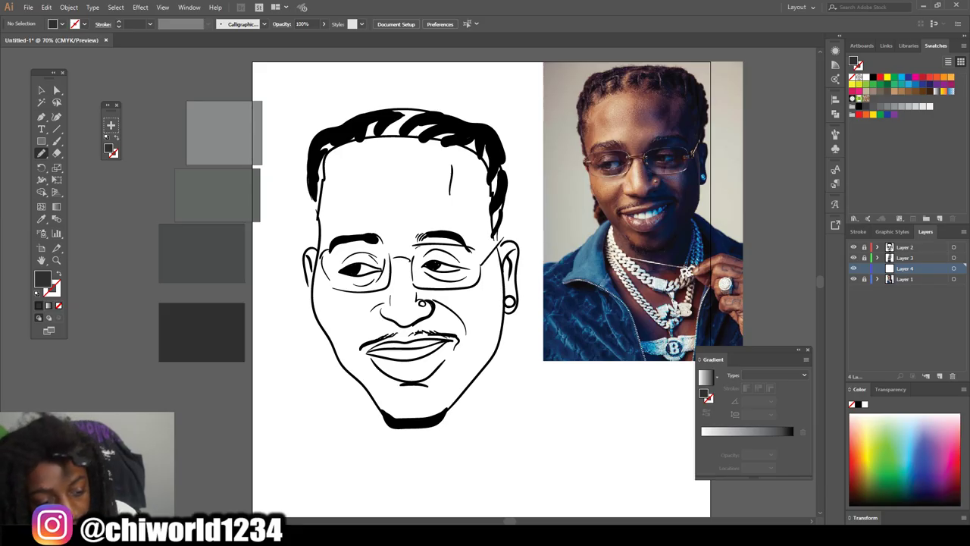
# - Sample the lightest gray swatch and draw a filled base shape covering the whole head, including ears and jaw
pyautogui.press('i')
pyautogui.press('d')
pyautogui.press('b')
pyautogui.moveTo(336, 354)
pyautogui.mouseDown()
pyautogui.moveTo(386, 420)
pyautogui.moveTo(444, 422)
pyautogui.moveTo(490, 354)
pyautogui.moveTo(521, 279)
pyautogui.moveTo(504, 230)
pyautogui.moveTo(501, 146)
pyautogui.moveTo(367, 108)
pyautogui.moveTo(302, 191)
pyautogui.moveTo(299, 278)
pyautogui.moveTo(335, 356)
pyautogui.mouseUp()
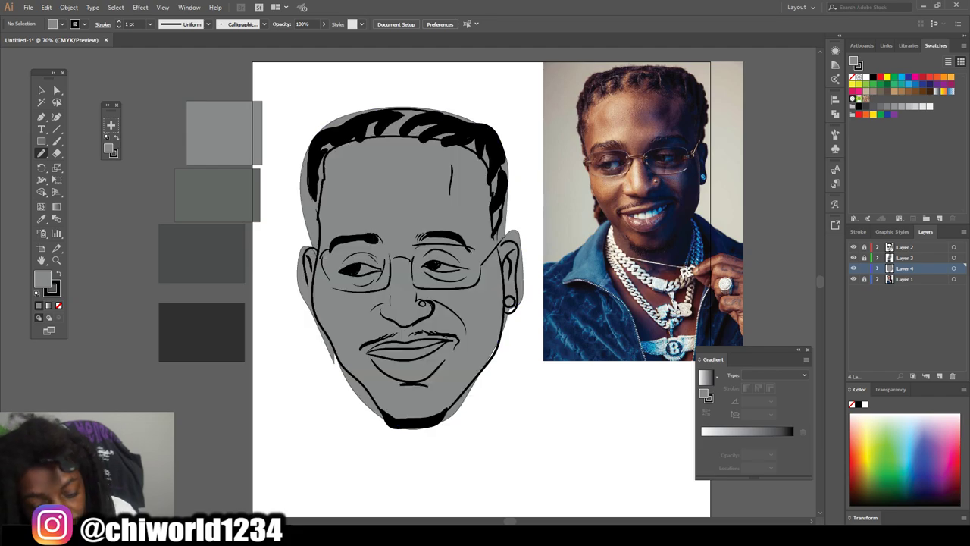
pyautogui.moveTo(497, 347); pyautogui.dragTo(460, 388)
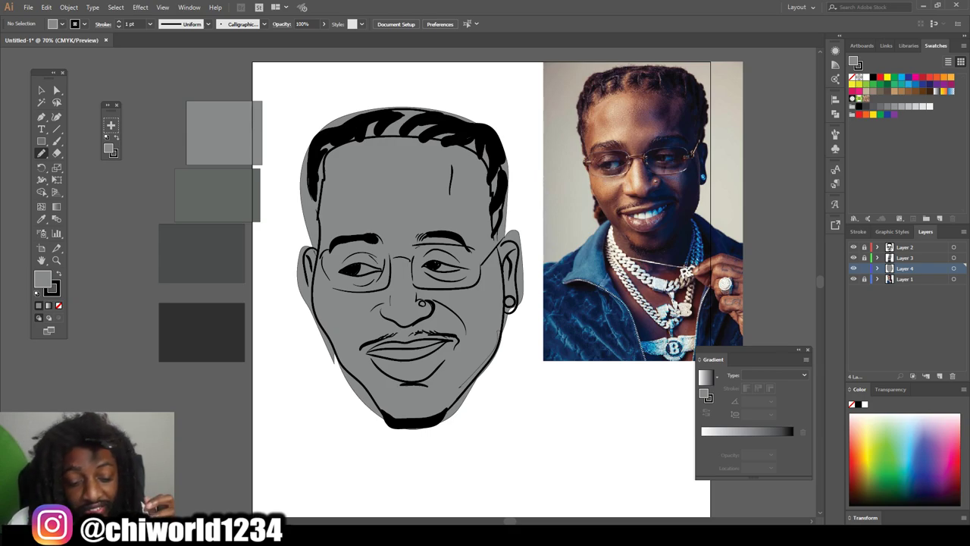
# - Add a new layer directly above the head's gray base-shape layer
pyautogui.click(940, 376)
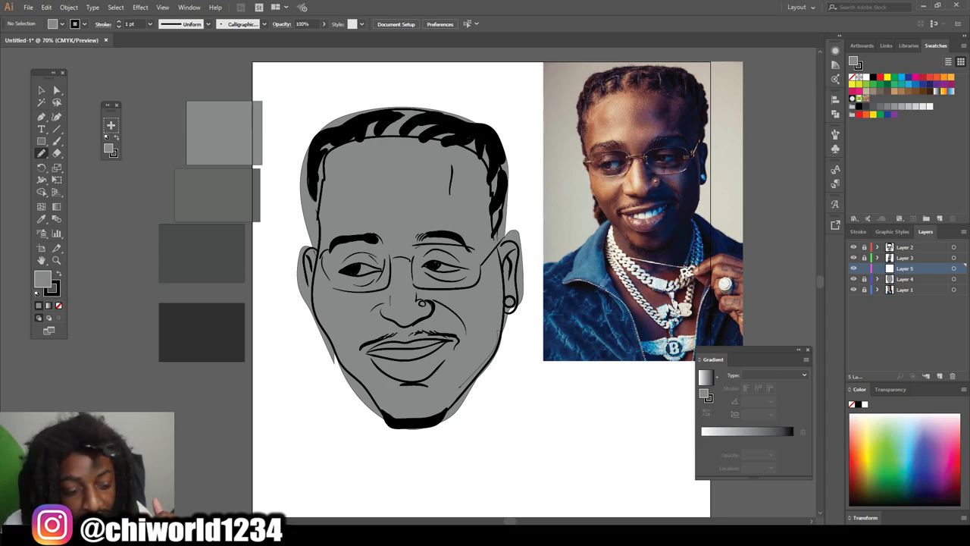
# - Sample the darkest gray swatch as the fill, set the stroke to none, and make the fill active
pyautogui.press('i')
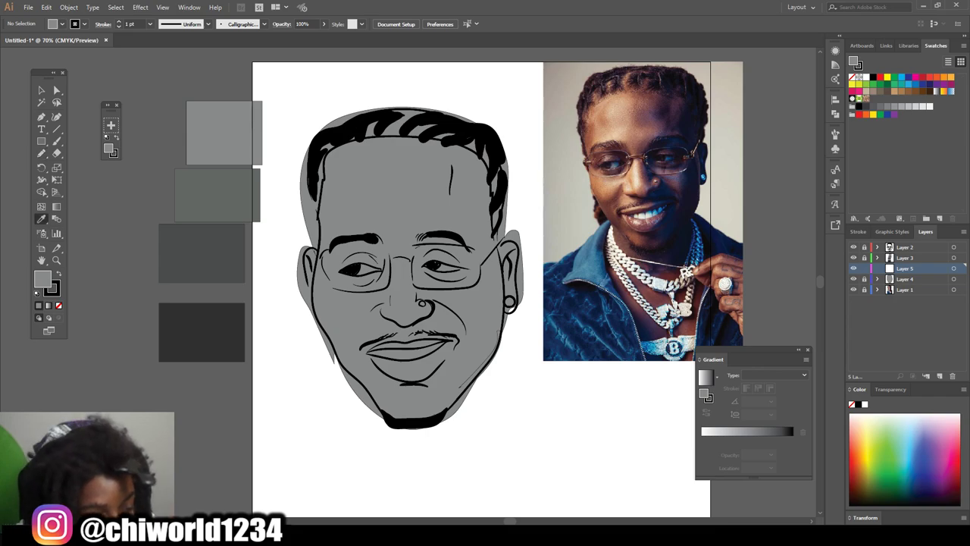
pyautogui.click(202, 332)
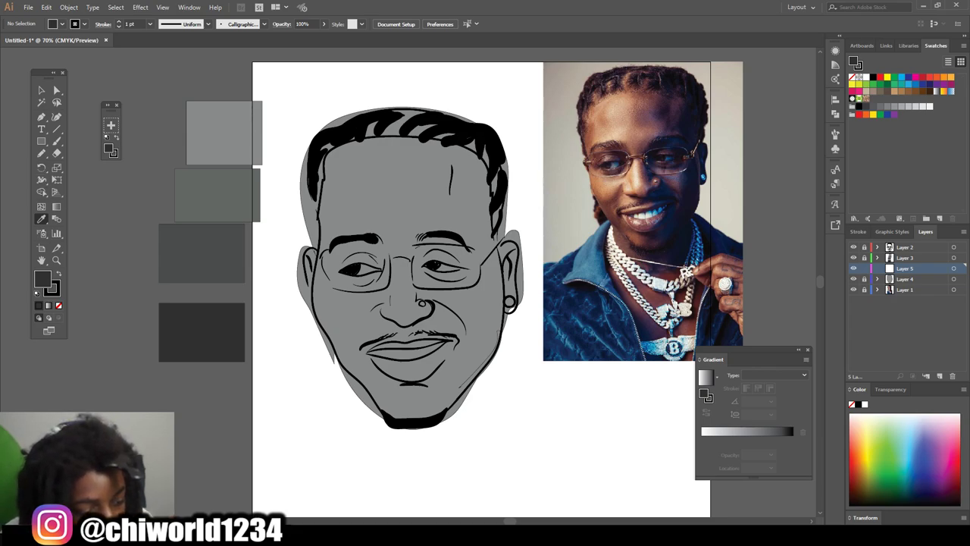
pyautogui.click(55, 293)
pyautogui.click(58, 305)
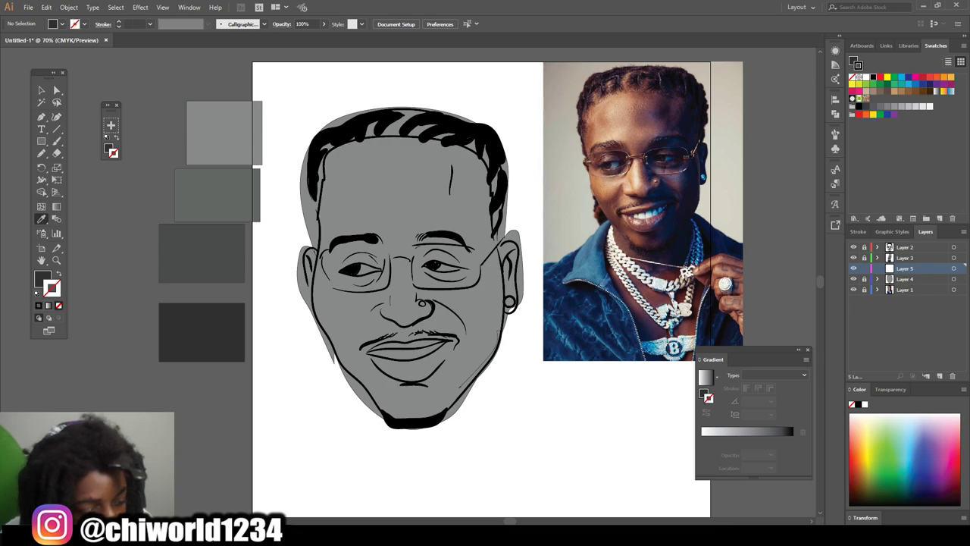
pyautogui.click(42, 279)
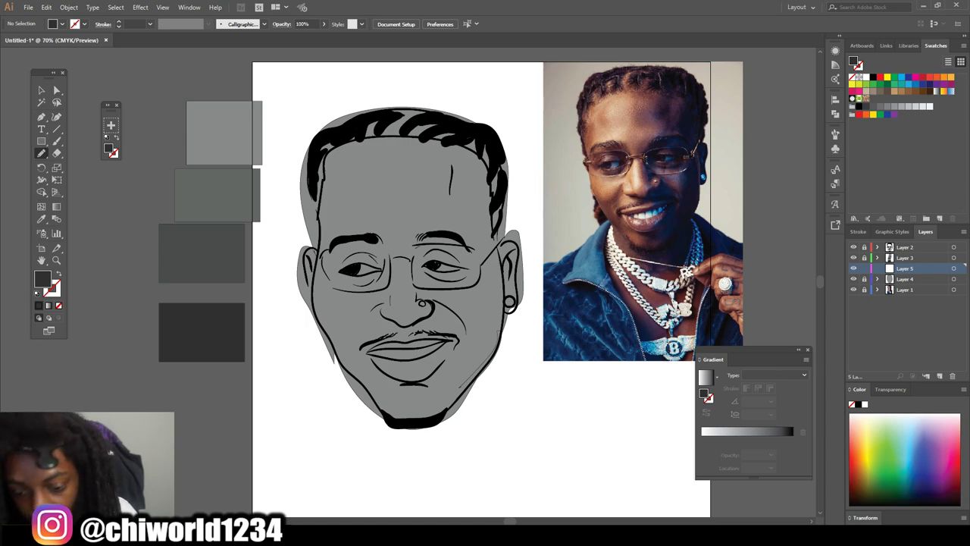
# - Examine the shadow areas on the reference photo's face up close and compare them with the drawing
pyautogui.hotkey('ctrl', '+')
pyautogui.hotkey('ctrl', '+')
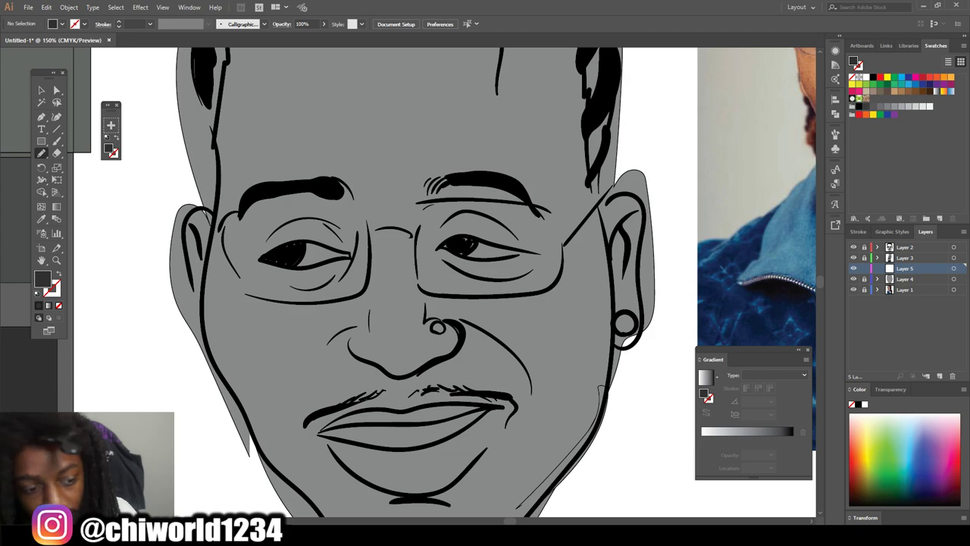
pyautogui.moveTo(510, 520)
pyautogui.mouseDown()
pyautogui.moveTo(551, 520)
pyautogui.moveTo(527, 521)
pyautogui.mouseUp()
pyautogui.moveTo(820, 281); pyautogui.dragTo(820, 273)
pyautogui.hotkey('ctrl', '+')
pyautogui.hscroll(2, 409, 281)
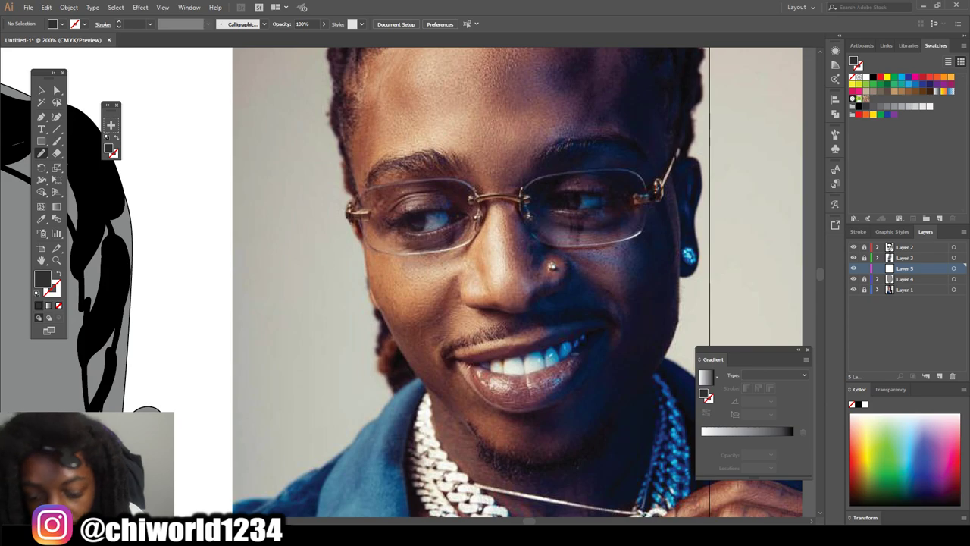
pyautogui.scroll(3, 408, 282)
pyautogui.hotkey('ctrl', '-')
pyautogui.hotkey('ctrl', '-')
pyautogui.hscroll(-7, 409, 282)
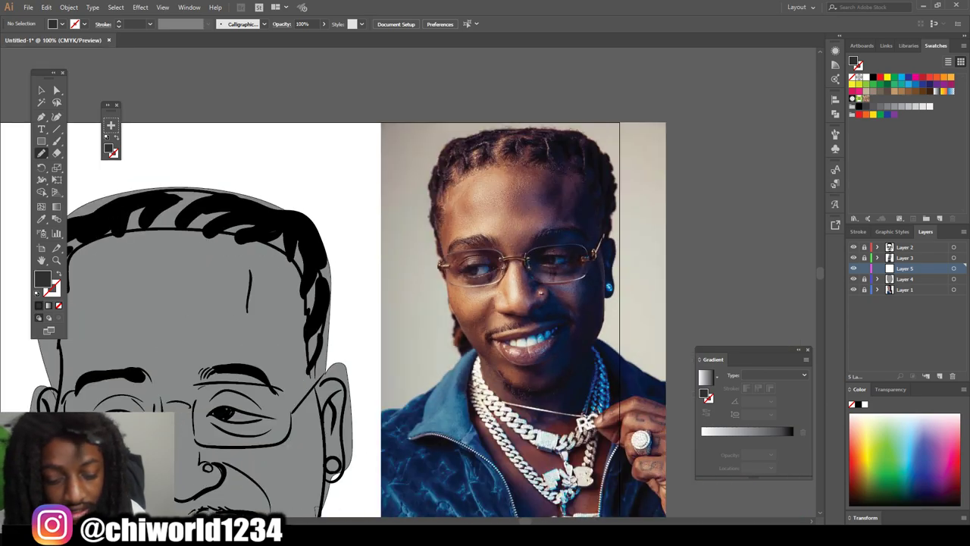
# - Draw dark gray pencil shadows on the inner eye socket at the viewer's right and around the pierced nostril
pyautogui.hscroll(-1, 408, 282)
pyautogui.scroll(-3, 408, 282)
pyautogui.hscroll(-1, 409, 282)
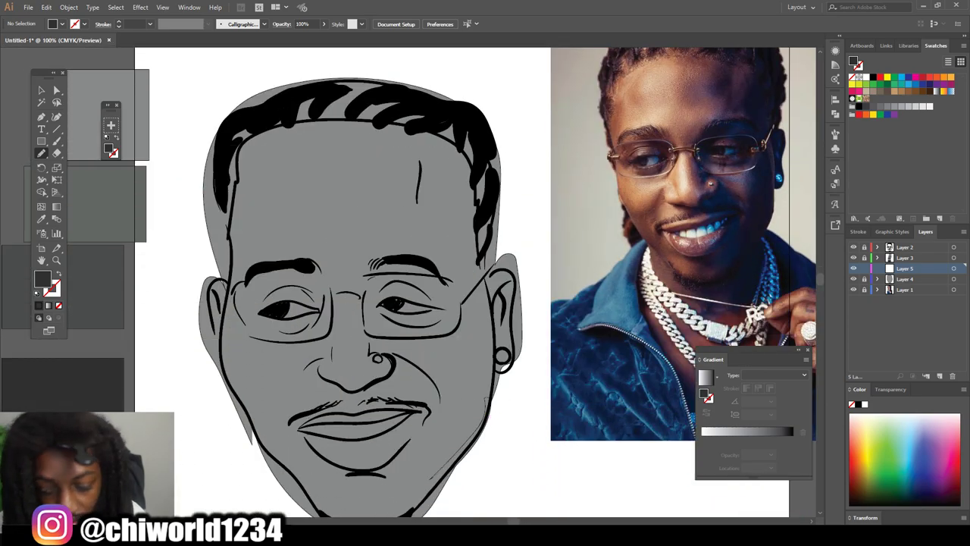
pyautogui.scroll(-1, 408, 282)
pyautogui.scroll(1, 410, 280)
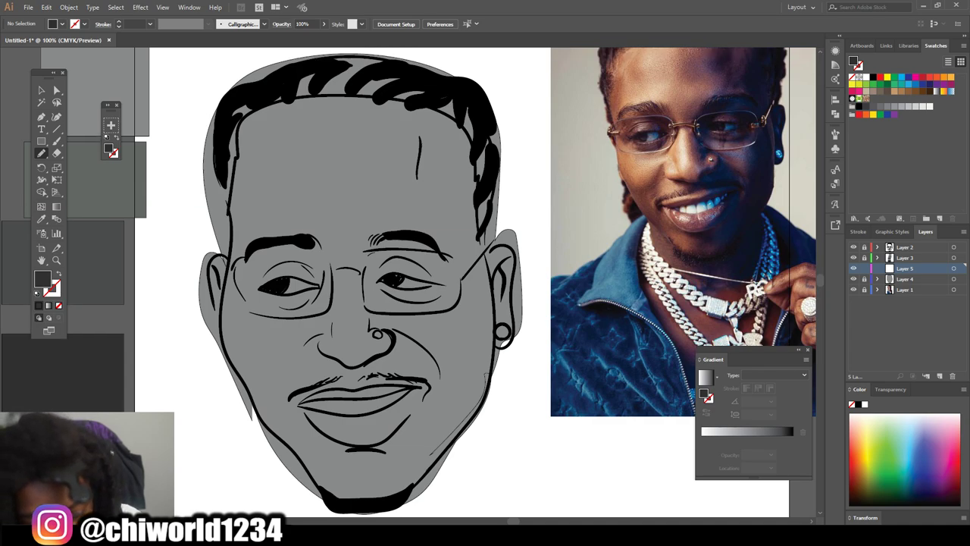
pyautogui.moveTo(393, 297)
pyautogui.mouseDown()
pyautogui.moveTo(408, 236)
pyautogui.moveTo(368, 251)
pyautogui.moveTo(382, 302)
pyautogui.mouseUp()
pyautogui.moveTo(354, 368)
pyautogui.mouseDown()
pyautogui.moveTo(378, 329)
pyautogui.moveTo(419, 344)
pyautogui.mouseUp()
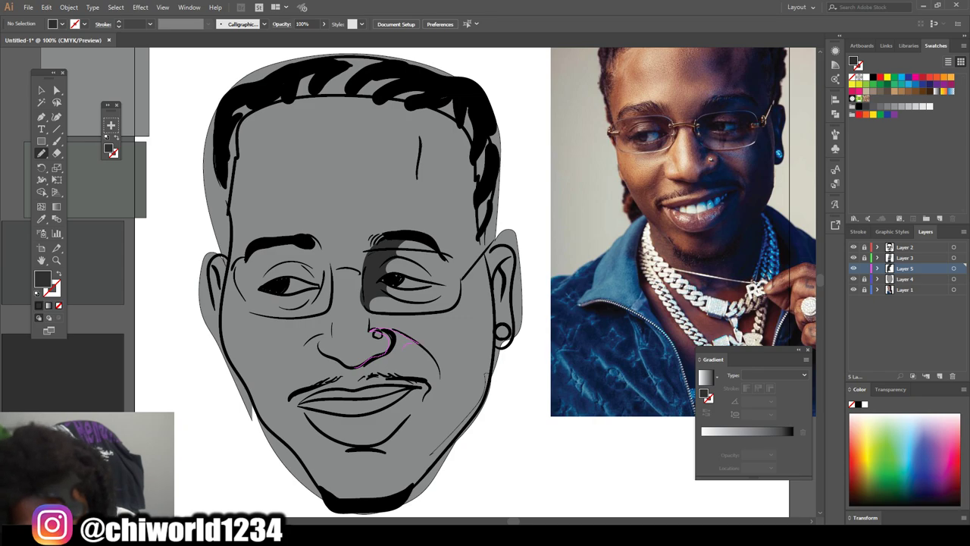
pyautogui.moveTo(420, 343); pyautogui.dragTo(376, 331)
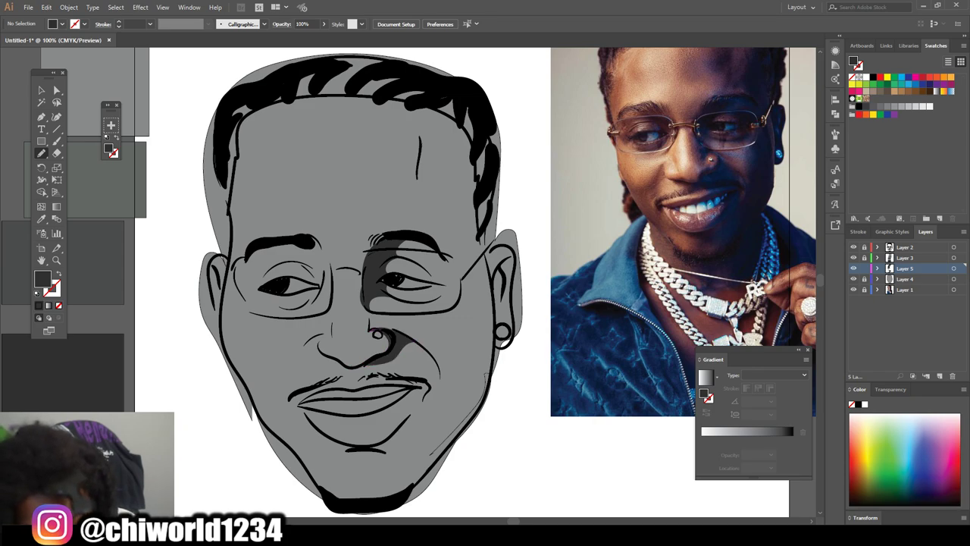
# - Draw dark gray shadow shapes beneath the lower lip and along the end of the smile line beside the mouth
pyautogui.scroll(-1, 485, 280)
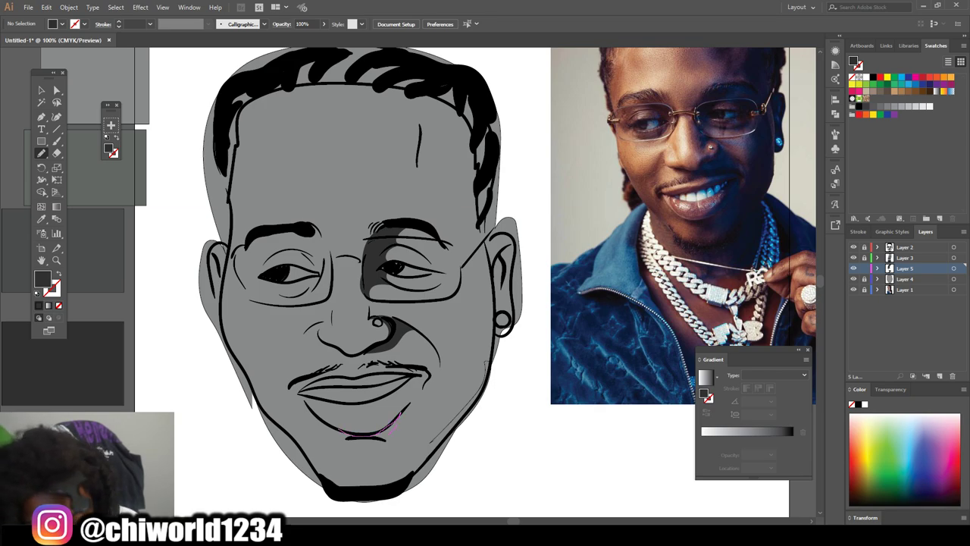
pyautogui.moveTo(339, 431)
pyautogui.mouseDown()
pyautogui.moveTo(372, 436)
pyautogui.moveTo(347, 435)
pyautogui.mouseUp()
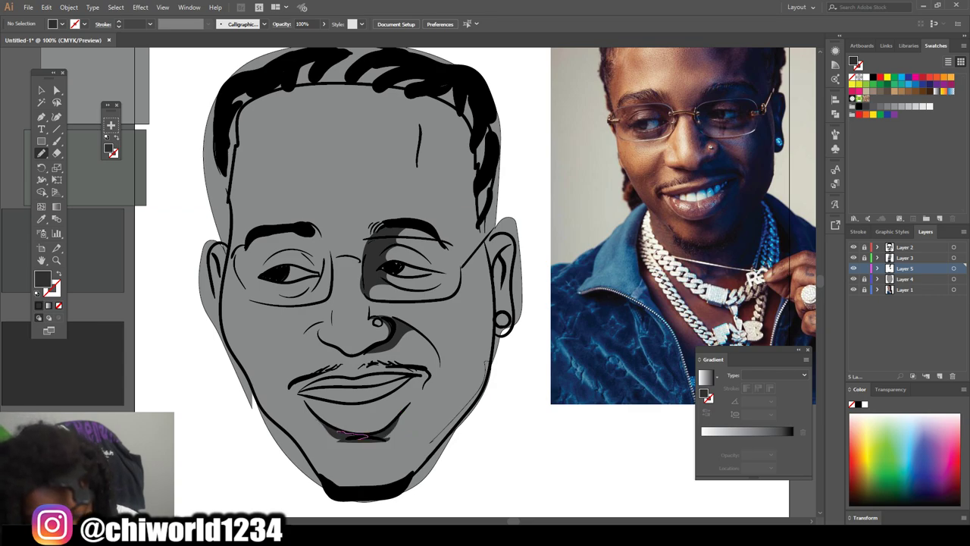
pyautogui.scroll(1, 485, 281)
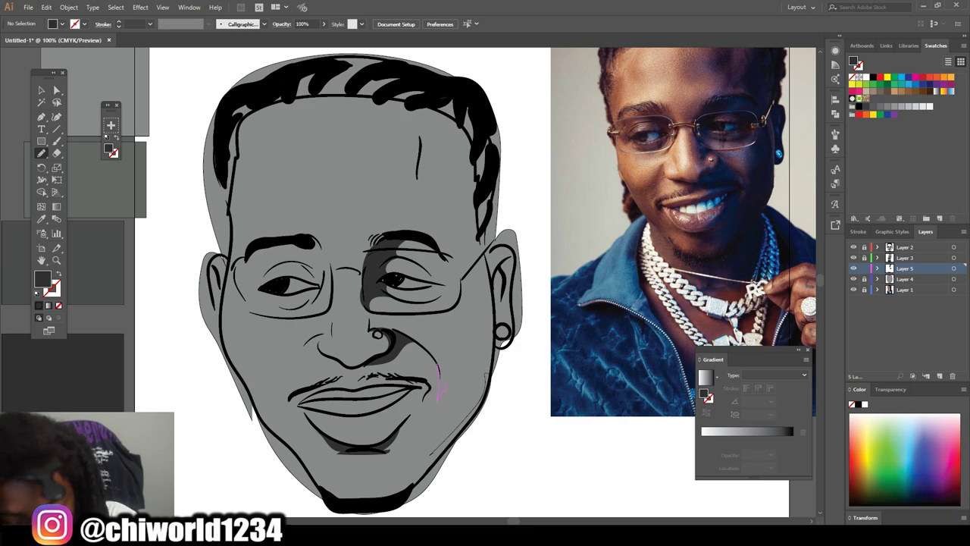
pyautogui.moveTo(436, 362); pyautogui.dragTo(425, 349)
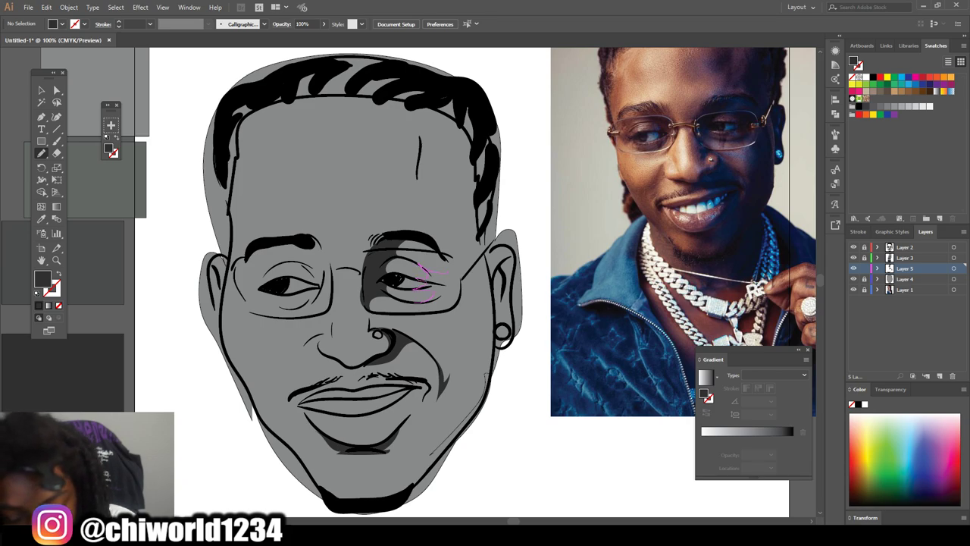
# - Shade the shadowed side of the upper face in dark gray: outer eye socket, temple along the hairline, and forehead crease
pyautogui.moveTo(438, 301); pyautogui.dragTo(411, 304)
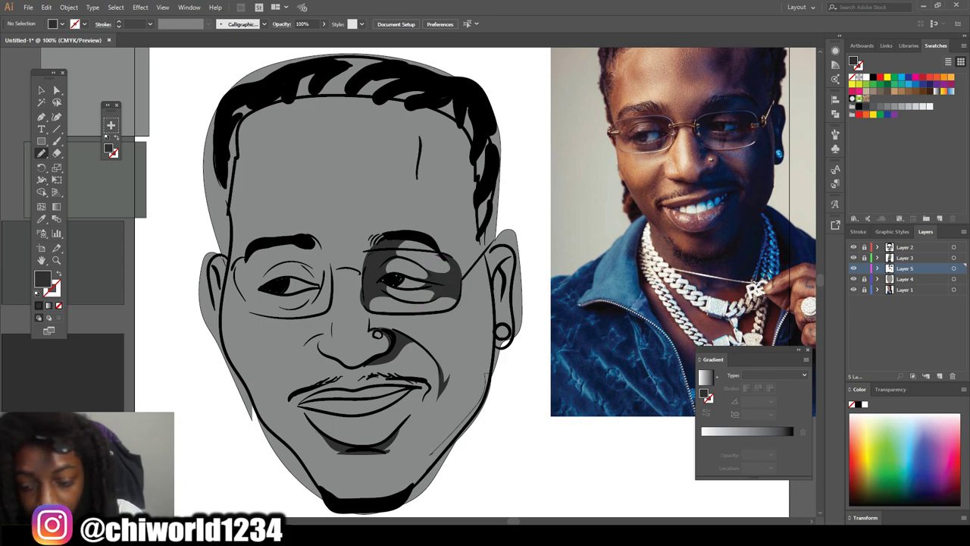
pyautogui.scroll(3, 409, 283)
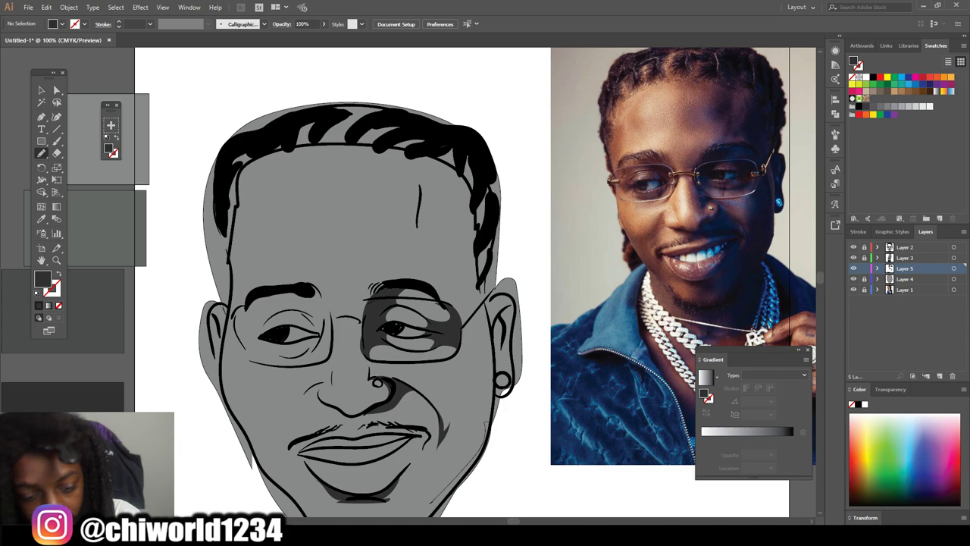
pyautogui.moveTo(484, 183); pyautogui.dragTo(471, 214)
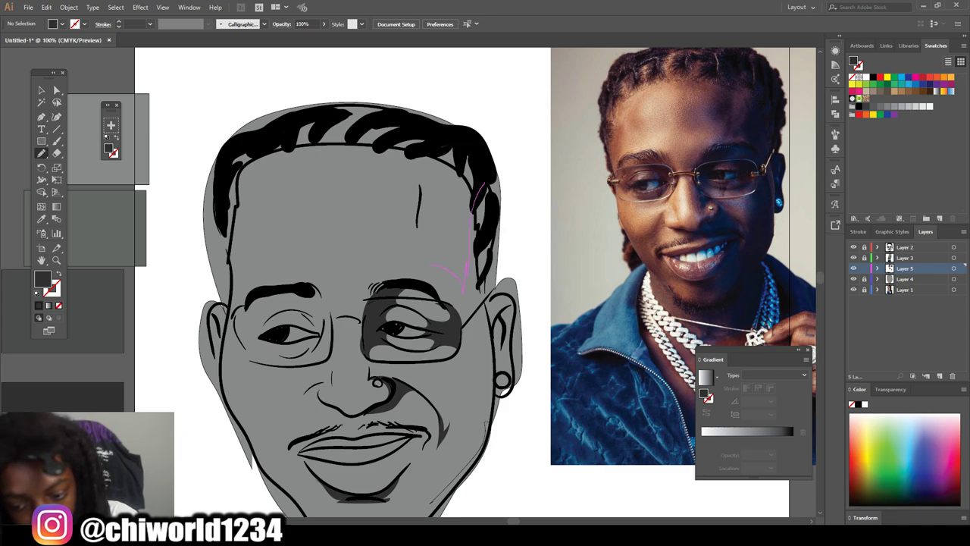
pyautogui.moveTo(459, 177)
pyautogui.mouseDown()
pyautogui.moveTo(454, 156)
pyautogui.moveTo(482, 187)
pyautogui.mouseUp()
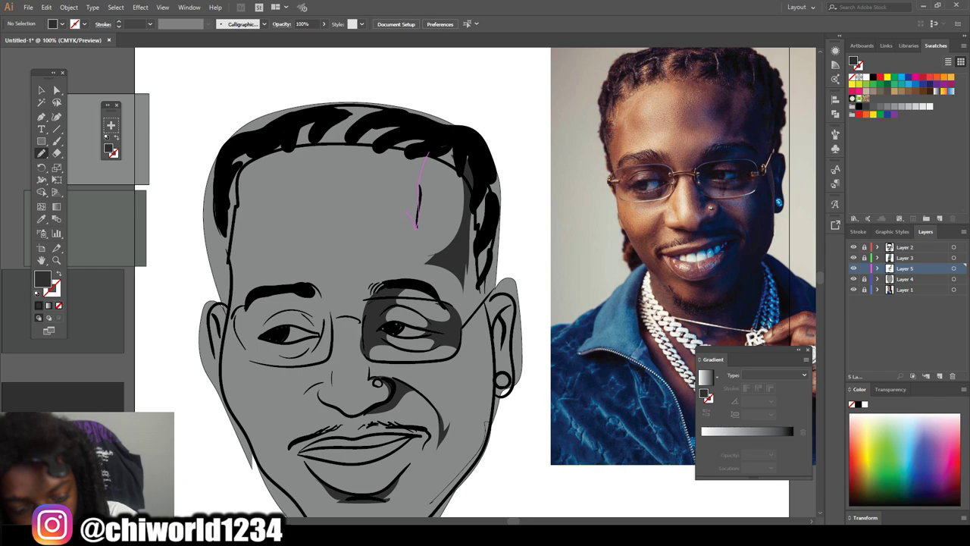
pyautogui.moveTo(428, 152); pyautogui.dragTo(416, 225)
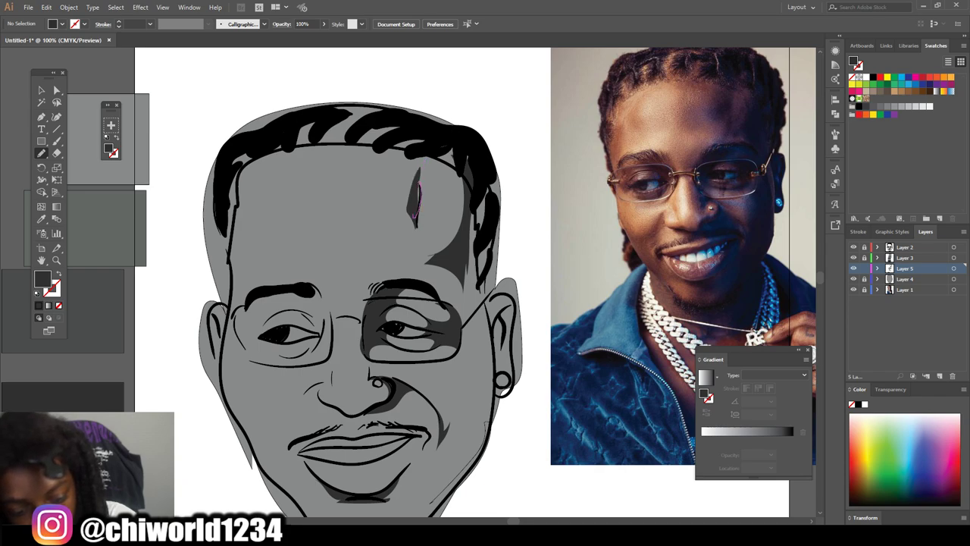
# - Draw a long dark gray shadow down the shaded cheek and jaw, from the glasses arm to the chin
pyautogui.scroll(-3, 479, 281)
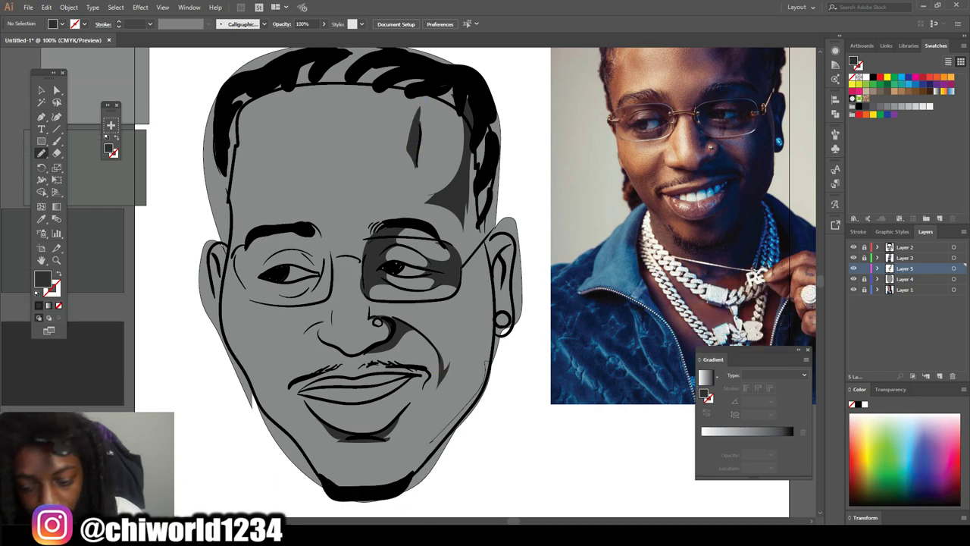
pyautogui.scroll(1, 410, 281)
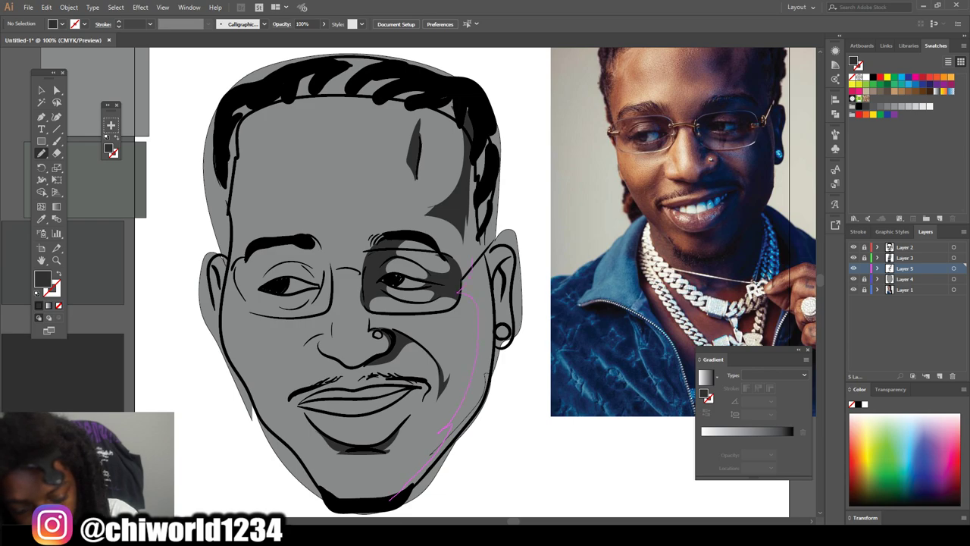
pyautogui.moveTo(455, 438); pyautogui.dragTo(388, 502)
pyautogui.hotkey('ctrl', '-')
pyautogui.hscroll(-2, 407, 282)
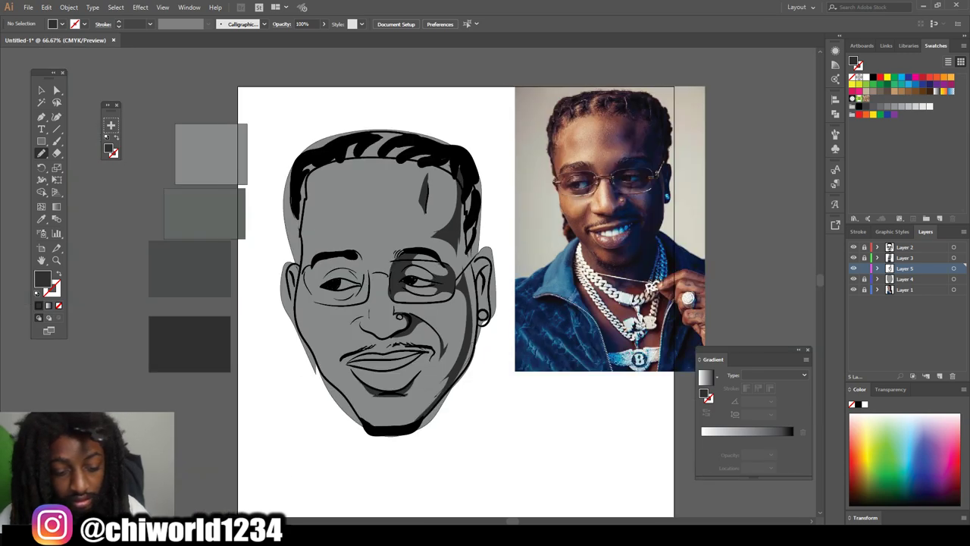
# - Shade the inner corner of the eye at the viewer's left and the area beneath its eyebrow's inner end in dark gray
pyautogui.hotkey('ctrl', '+')
pyautogui.scroll(-1, 407, 281)
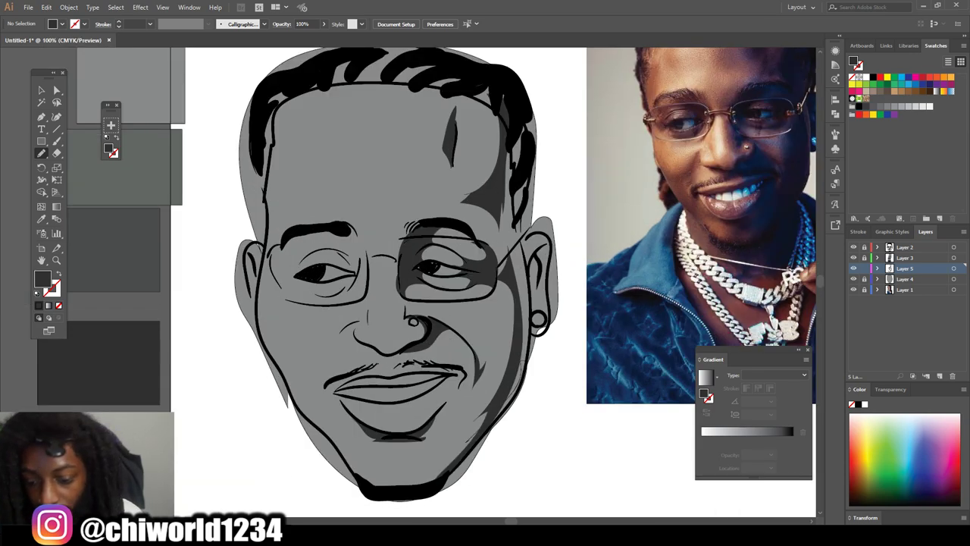
pyautogui.scroll(1, 485, 288)
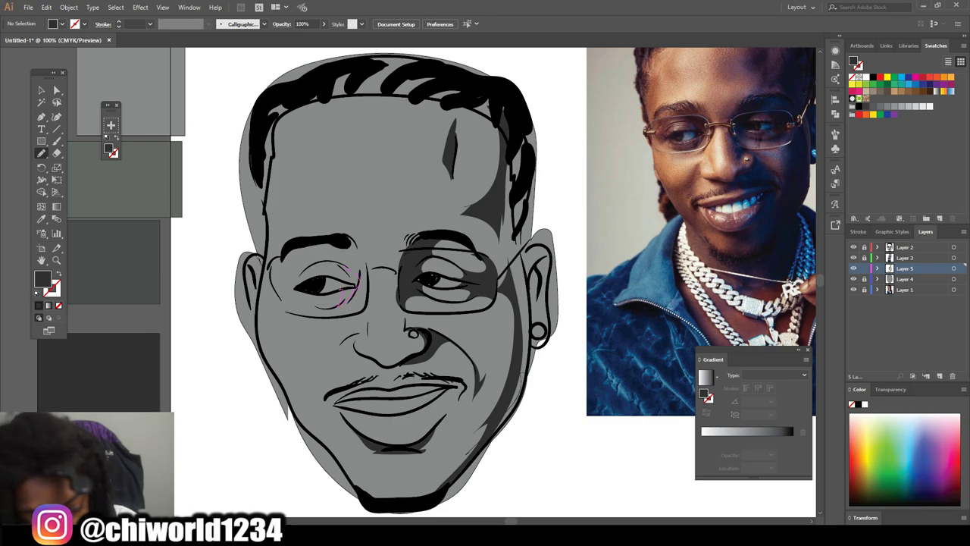
pyautogui.moveTo(349, 274)
pyautogui.mouseDown()
pyautogui.moveTo(342, 265)
pyautogui.moveTo(337, 289)
pyautogui.moveTo(348, 285)
pyautogui.moveTo(334, 282)
pyautogui.moveTo(346, 284)
pyautogui.mouseUp()
pyautogui.click(57, 153)
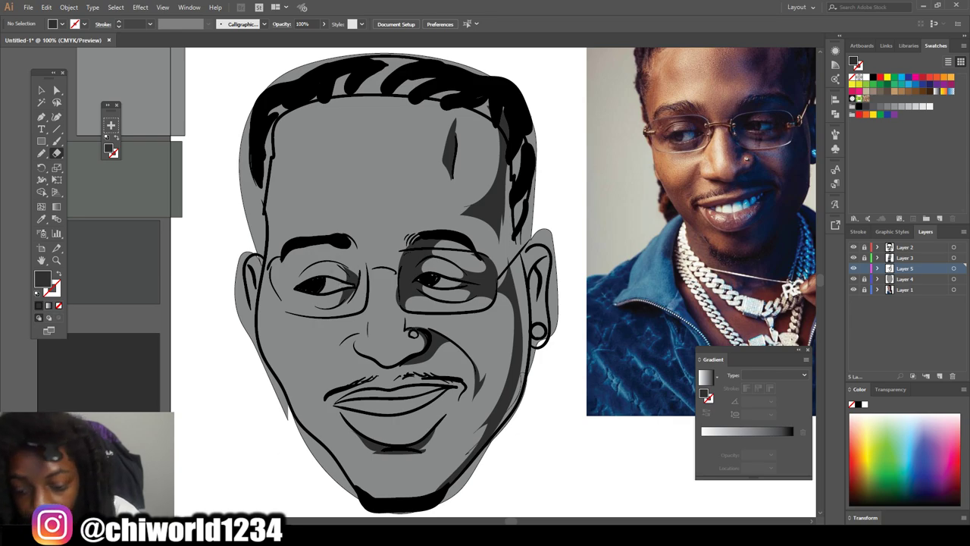
pyautogui.hotkey('shift', 'b')
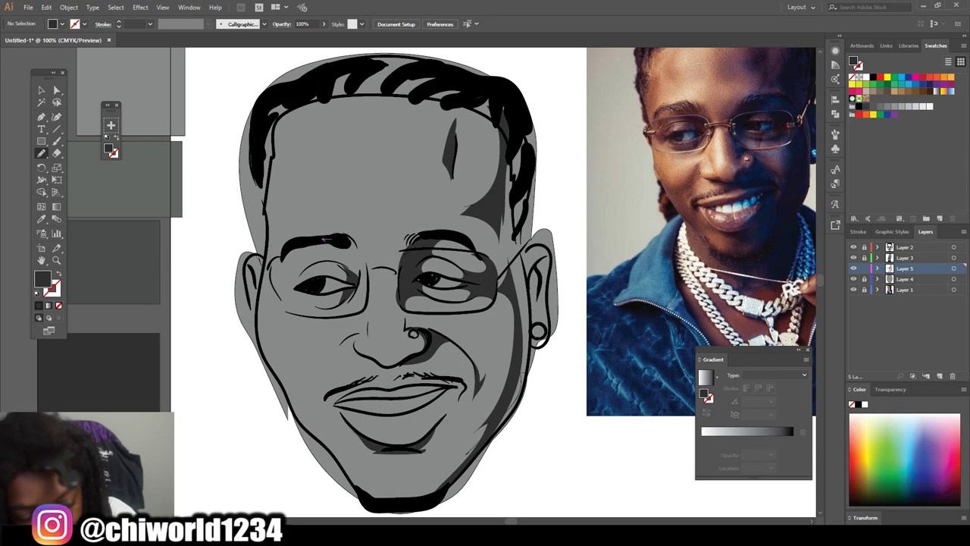
pyautogui.moveTo(351, 251); pyautogui.dragTo(323, 239)
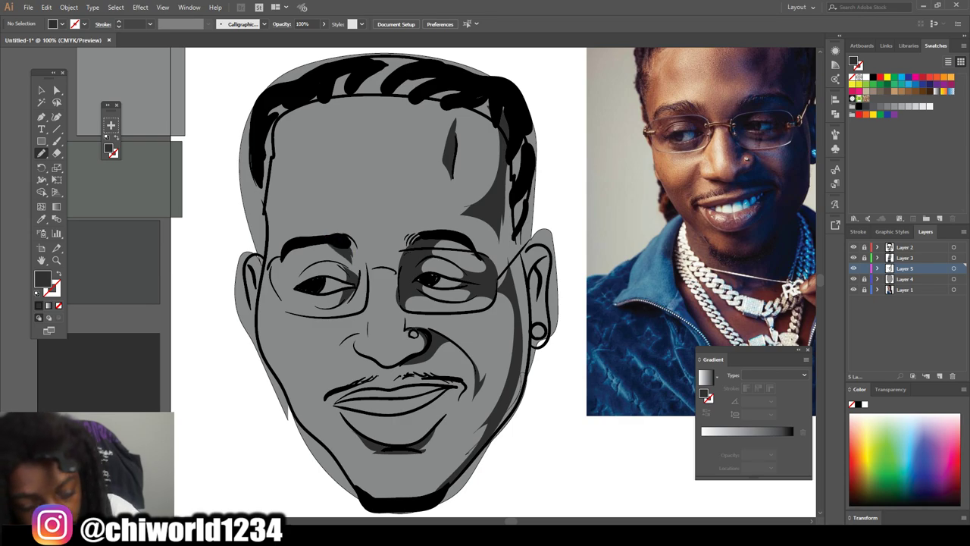
# - Draw dark gray shadow shapes inside both ears
pyautogui.hscroll(4, 394, 441)
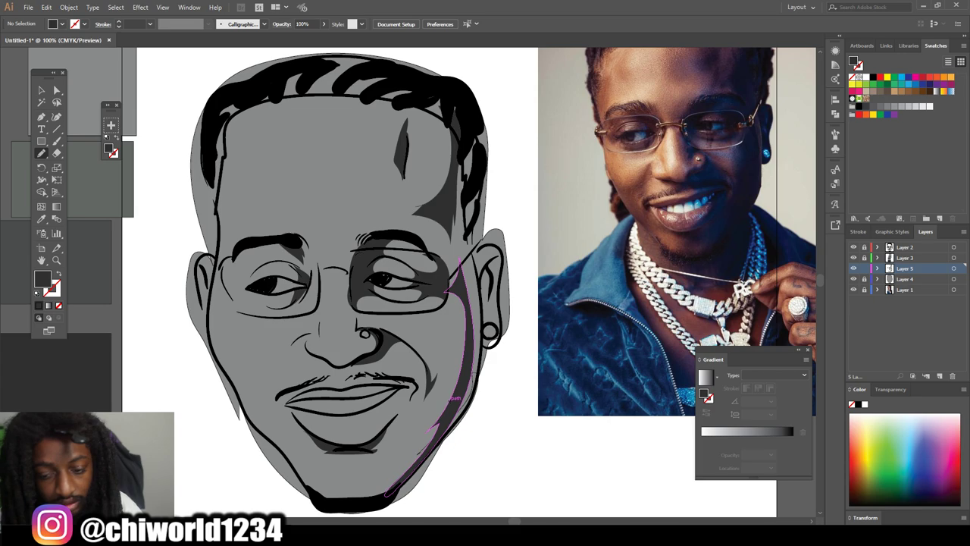
pyautogui.hotkey('ctrl', '-')
pyautogui.hotkey('ctrl', '+')
pyautogui.hotkey('ctrl', '+')
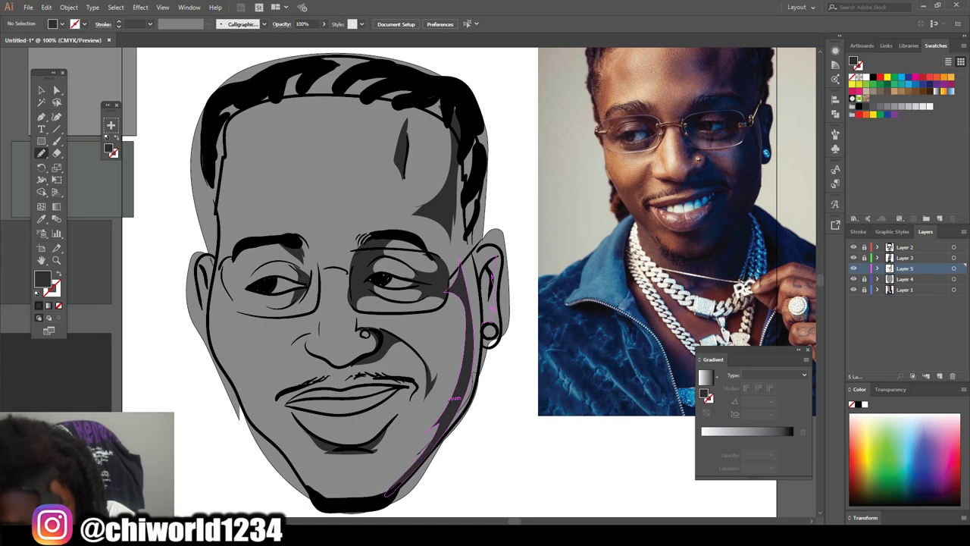
pyautogui.moveTo(483, 322); pyautogui.dragTo(495, 257)
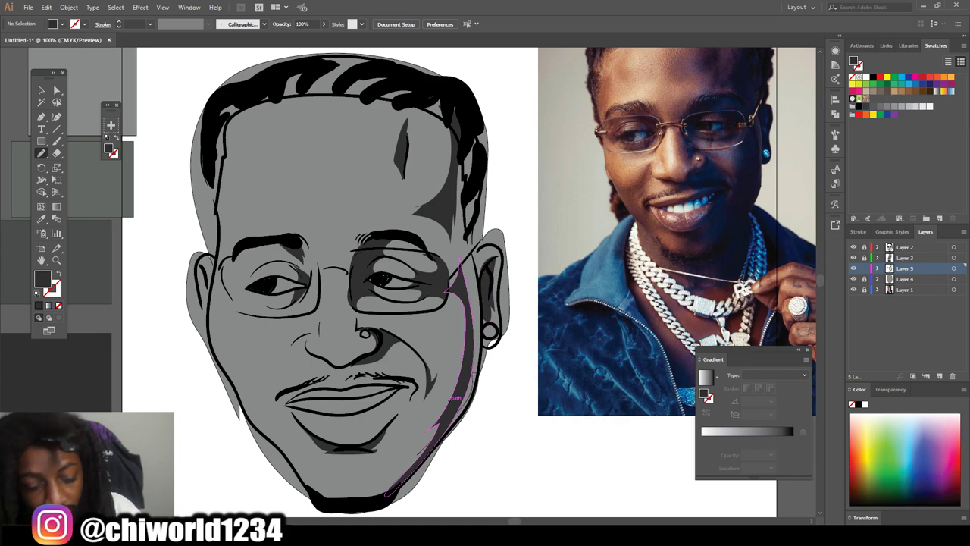
pyautogui.hotkey('ctrl', '-')
pyautogui.hotkey('ctrl', '+')
pyautogui.hscroll(-1, 449, 391)
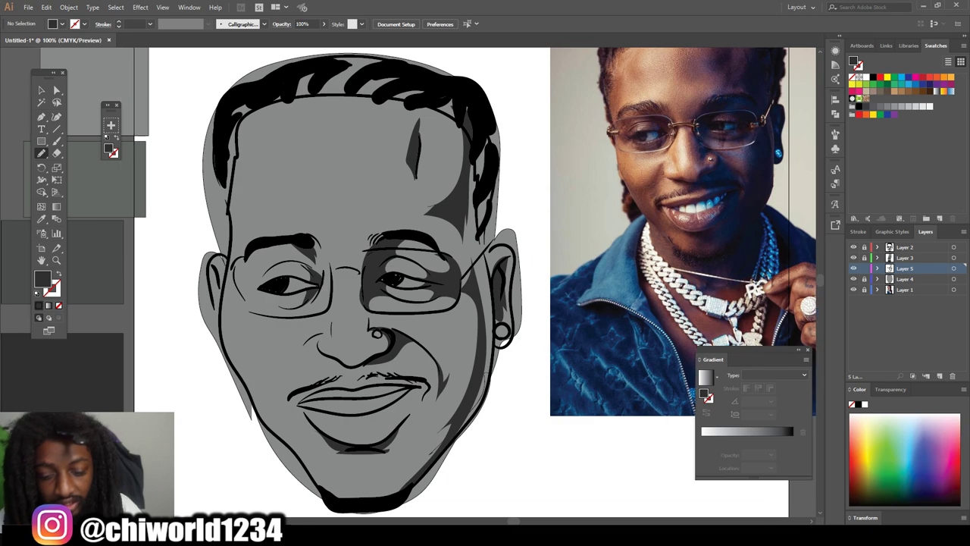
pyautogui.scroll(-2, 449, 391)
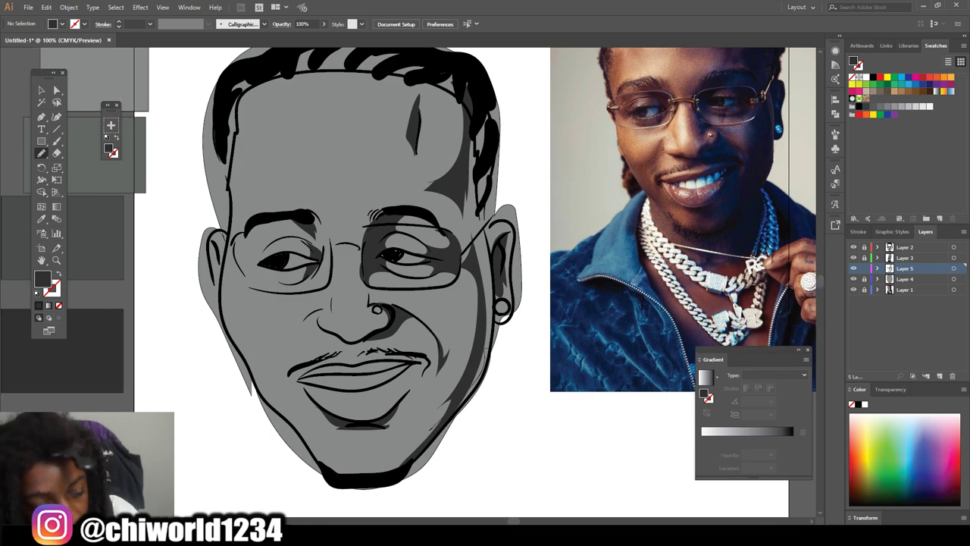
pyautogui.moveTo(221, 264); pyautogui.dragTo(217, 244)
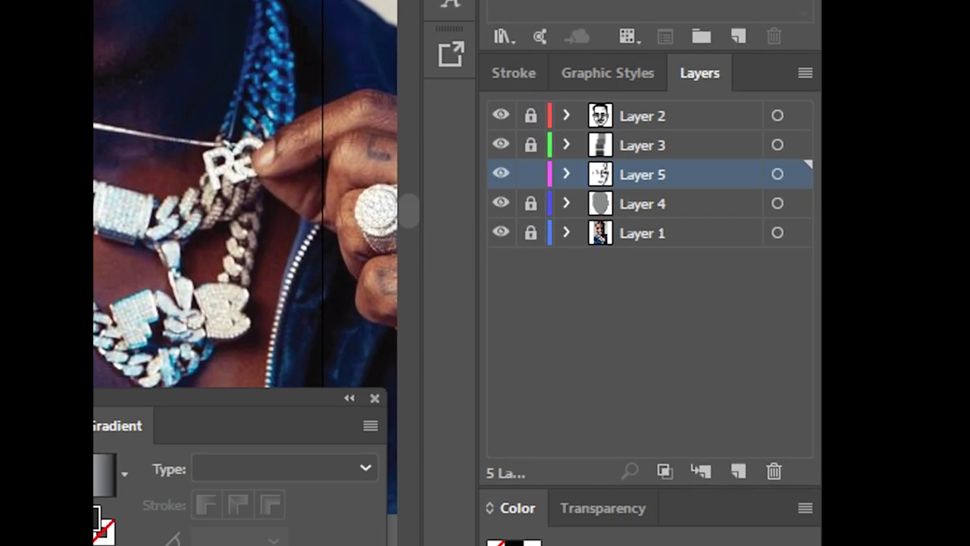
# - Lock the dark shadow layer, Layer 5, and add a new layer directly above it
pyautogui.click(531, 174)
pyautogui.click(739, 471)
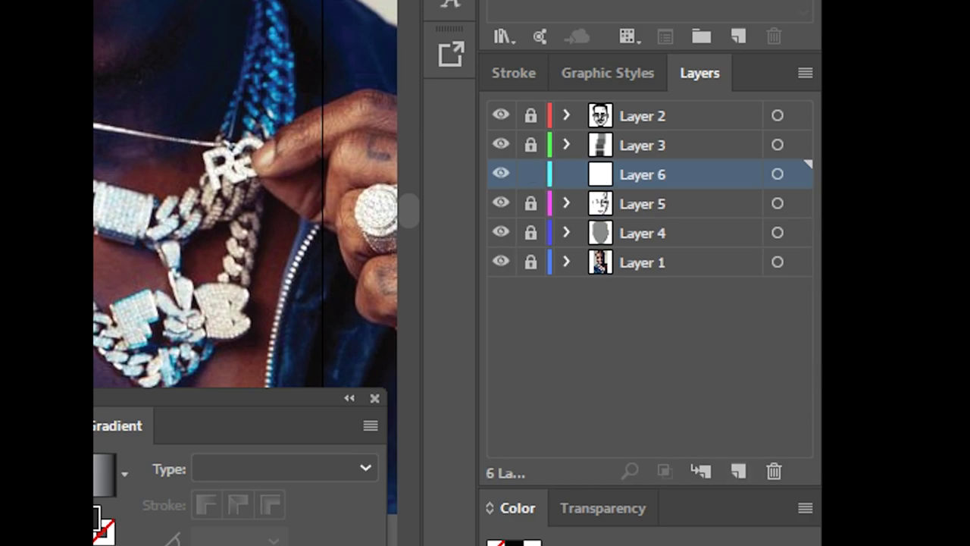
# - Move Layer 6 directly below Layer 5 and sample the medium gray swatch as the fill color
pyautogui.moveTo(643, 174); pyautogui.dragTo(642, 217)
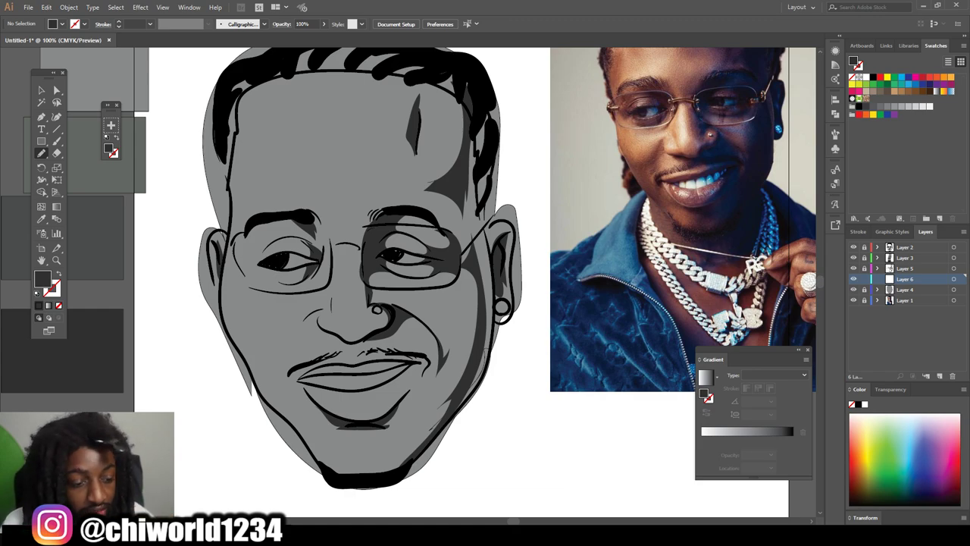
pyautogui.press('i')
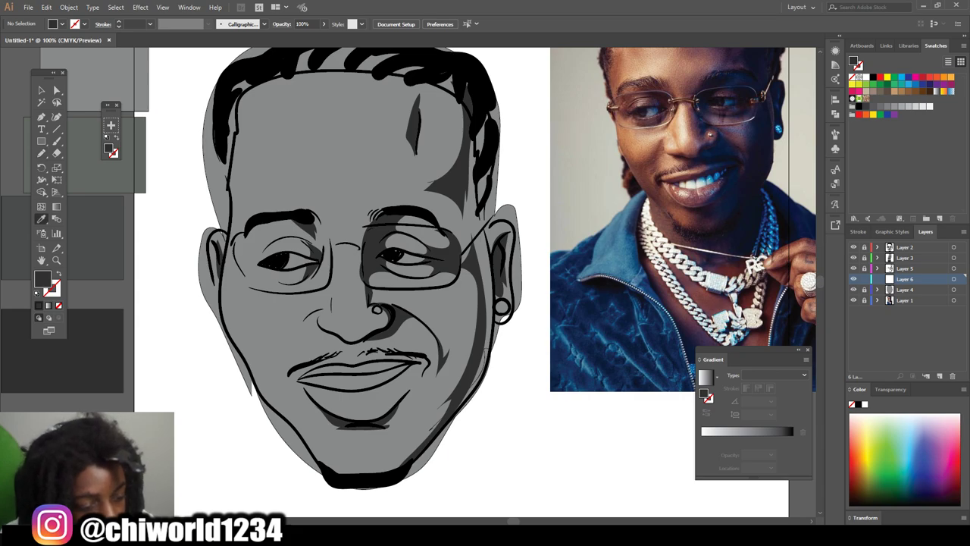
pyautogui.hotkey('shift', 'x')
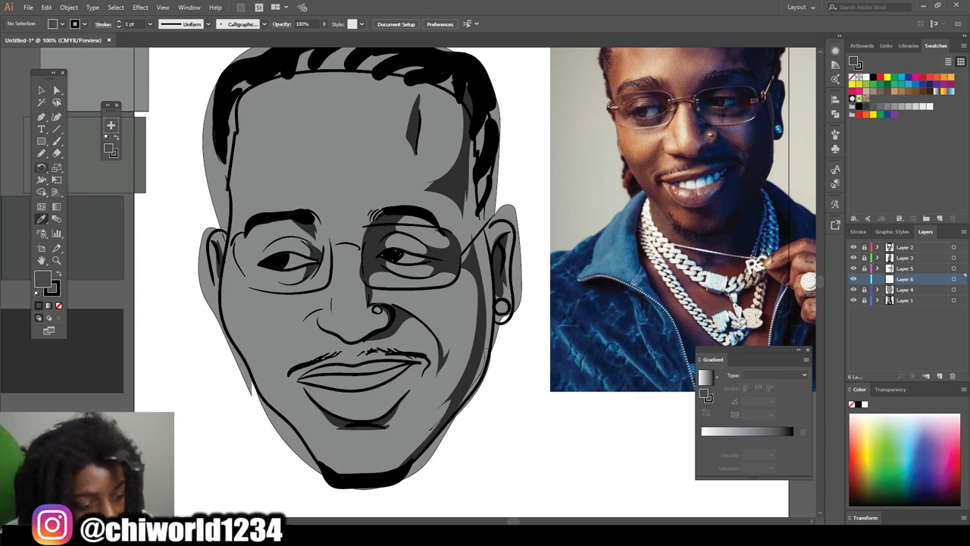
pyautogui.press('b')
# - Draw a medium gray shadow shape from the chin past the mouth corner and up the shaded cheek to the glasses
pyautogui.scroll(1, 408, 275)
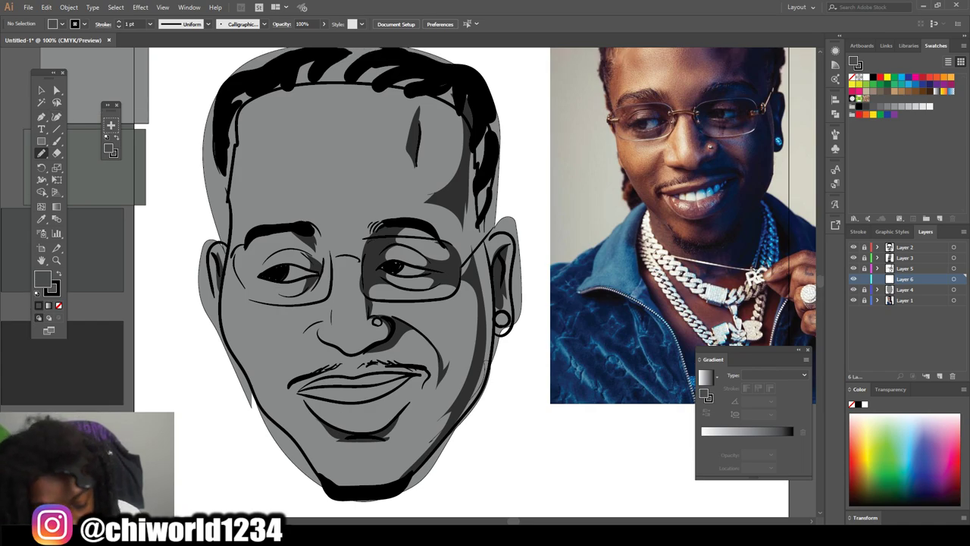
pyautogui.moveTo(341, 490)
pyautogui.mouseDown()
pyautogui.moveTo(400, 454)
pyautogui.moveTo(351, 438)
pyautogui.moveTo(376, 436)
pyautogui.moveTo(405, 409)
pyautogui.mouseUp()
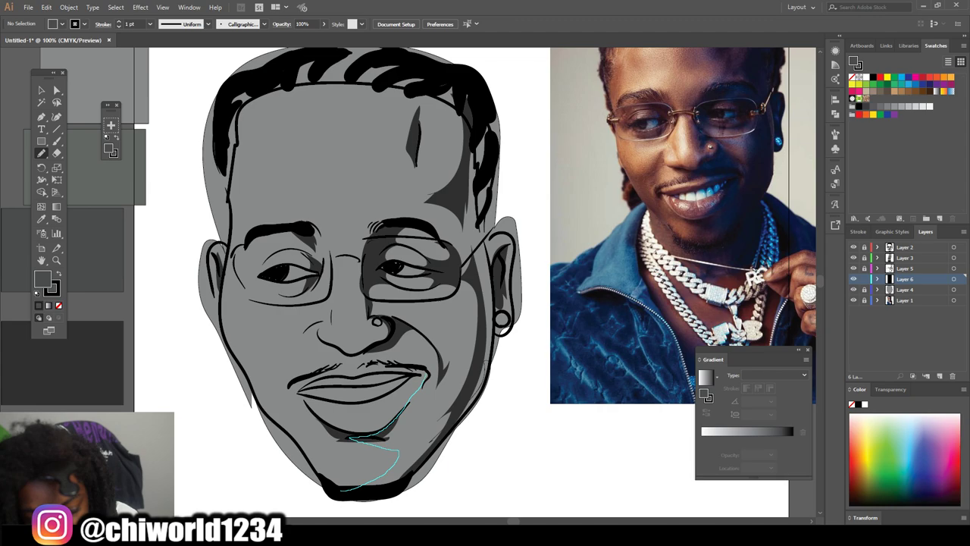
pyautogui.moveTo(427, 369)
pyautogui.mouseDown()
pyautogui.moveTo(425, 395)
pyautogui.moveTo(437, 375)
pyautogui.mouseUp()
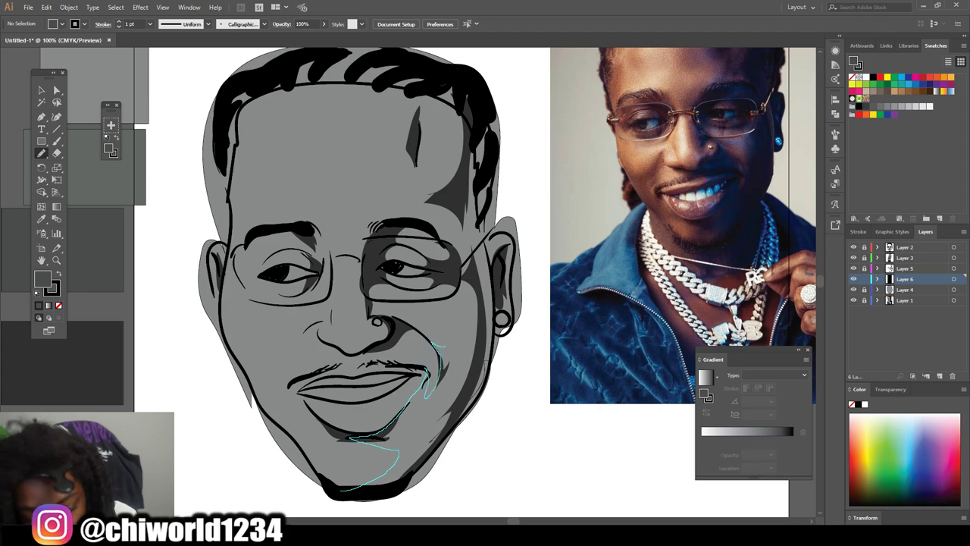
pyautogui.moveTo(459, 300)
pyautogui.mouseDown()
pyautogui.moveTo(448, 278)
pyautogui.moveTo(463, 276)
pyautogui.moveTo(477, 290)
pyautogui.moveTo(470, 399)
pyautogui.moveTo(421, 455)
pyautogui.moveTo(341, 491)
pyautogui.mouseUp()
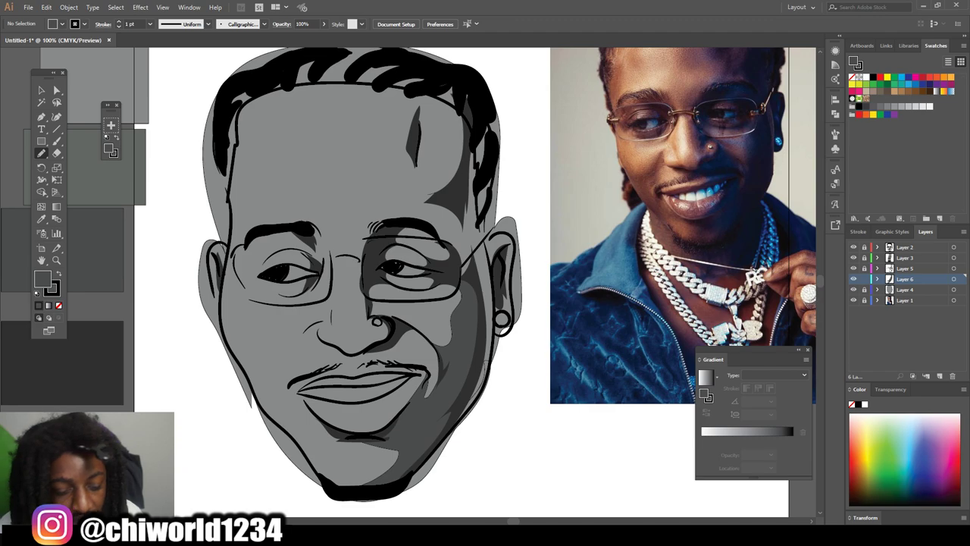
# - On the shaded half of the face, fill medium gray above the mustache and along the side of the nose beneath the lens
pyautogui.hotkey('ctrl', '-')
pyautogui.scroll(1, 408, 282)
pyautogui.hotkey('ctrl', '=')
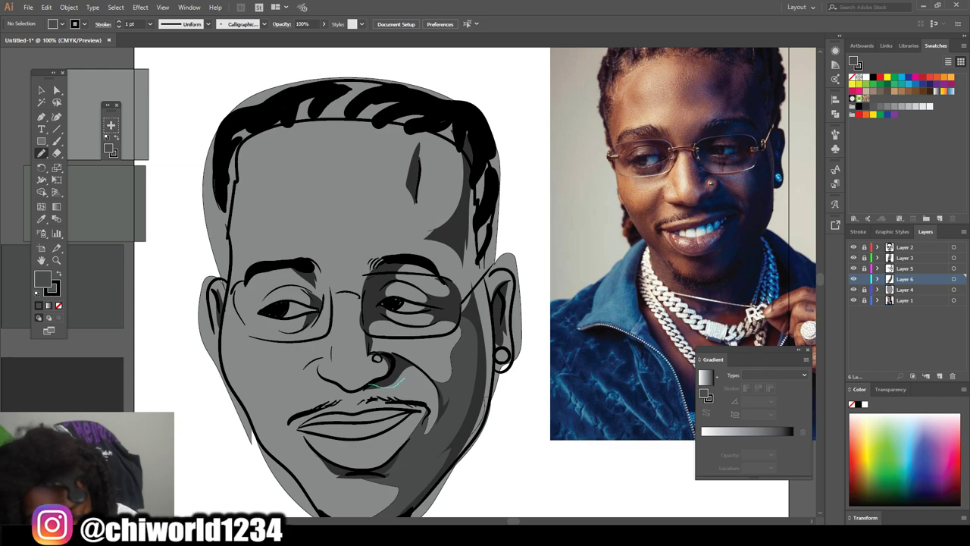
pyautogui.moveTo(423, 377)
pyautogui.mouseDown()
pyautogui.moveTo(440, 393)
pyautogui.moveTo(411, 360)
pyautogui.moveTo(395, 379)
pyautogui.moveTo(371, 385)
pyautogui.mouseUp()
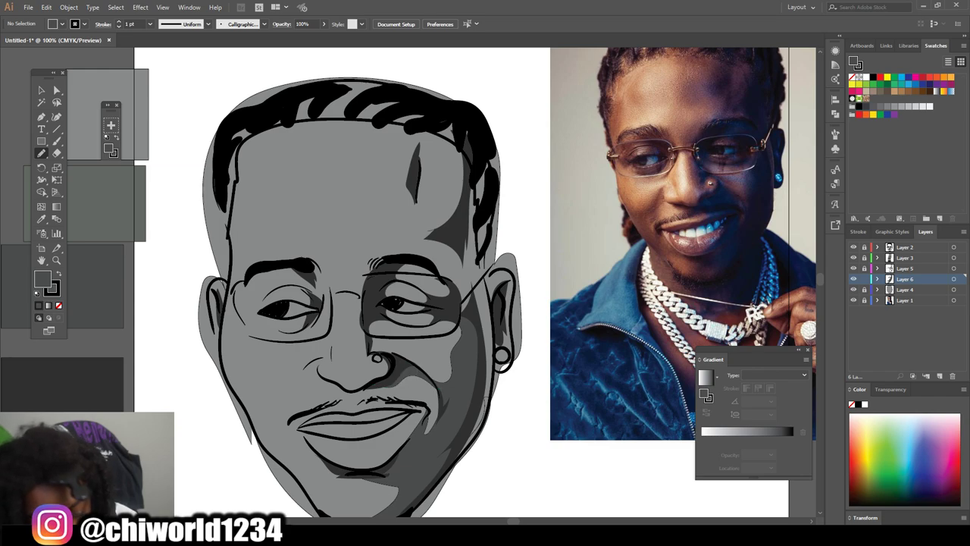
pyautogui.moveTo(368, 348); pyautogui.dragTo(400, 357)
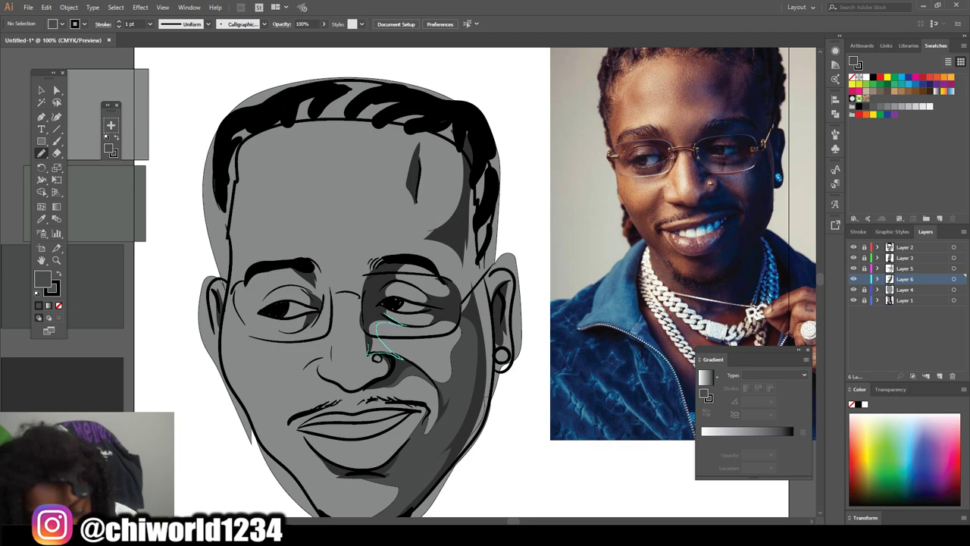
pyautogui.moveTo(367, 342); pyautogui.dragTo(371, 311)
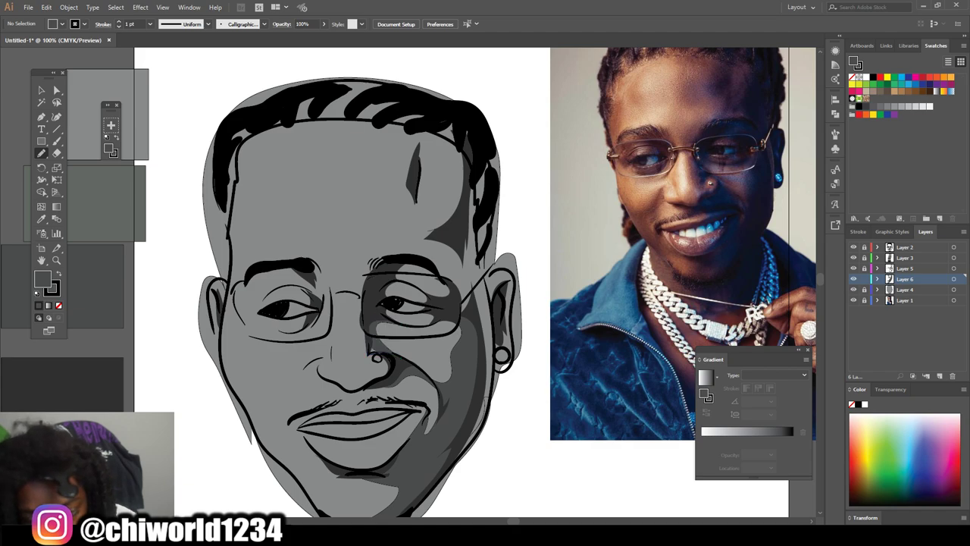
pyautogui.moveTo(370, 357)
pyautogui.mouseDown()
pyautogui.moveTo(382, 328)
pyautogui.moveTo(434, 336)
pyautogui.moveTo(439, 323)
pyautogui.moveTo(404, 333)
pyautogui.moveTo(378, 326)
pyautogui.mouseUp()
# - Shade the upper eyelid of the eye on the shaded side in medium gray
pyautogui.scroll(1, 371, 345)
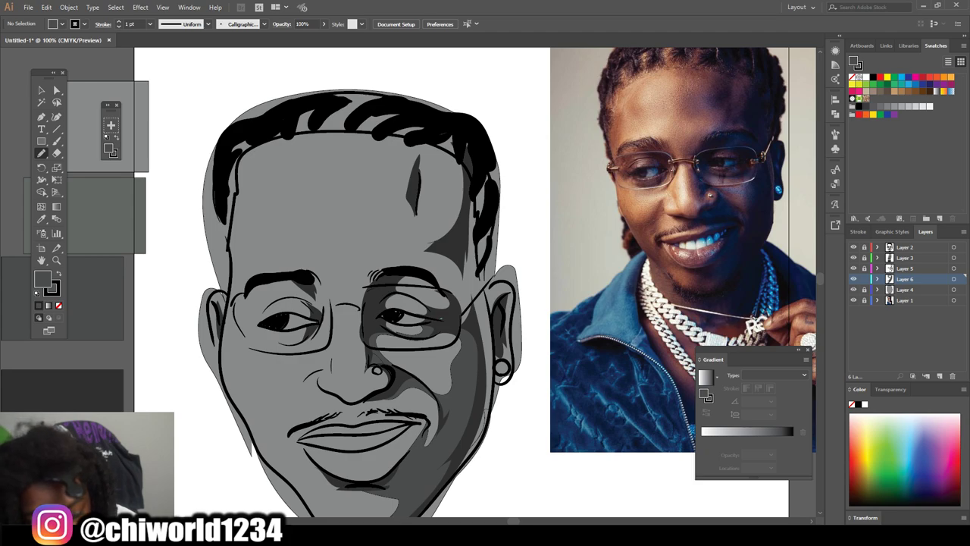
pyautogui.moveTo(441, 318); pyautogui.dragTo(410, 322)
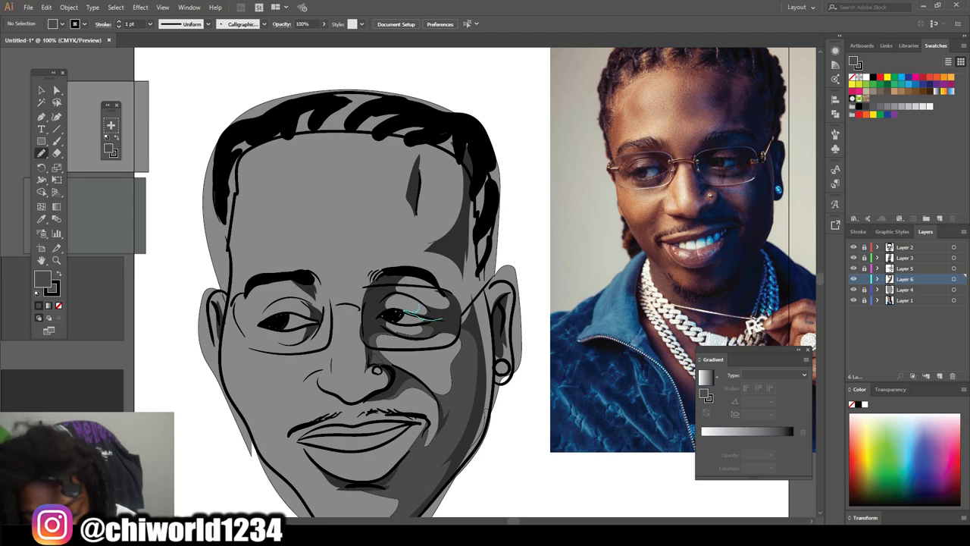
pyautogui.moveTo(388, 292)
pyautogui.mouseDown()
pyautogui.moveTo(421, 278)
pyautogui.moveTo(445, 290)
pyautogui.moveTo(444, 318)
pyautogui.mouseUp()
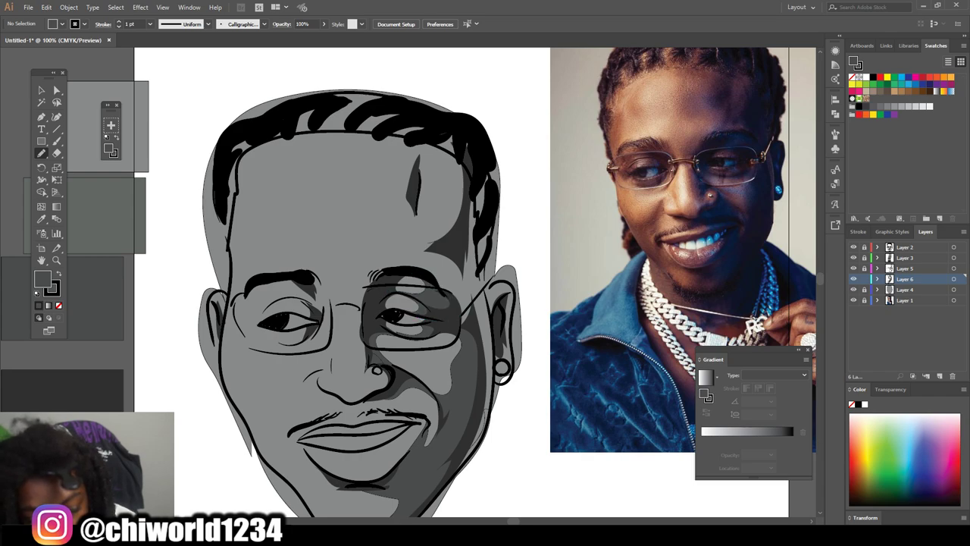
# - Draw a medium gray shadow down the shaded side of the forehead, bordering the dark shadow
pyautogui.scroll(2, 477, 281)
pyautogui.moveTo(467, 354)
pyautogui.mouseDown()
pyautogui.moveTo(434, 290)
pyautogui.moveTo(404, 278)
pyautogui.moveTo(444, 231)
pyautogui.moveTo(429, 155)
pyautogui.moveTo(453, 150)
pyautogui.moveTo(475, 163)
pyautogui.moveTo(490, 203)
pyautogui.moveTo(475, 391)
pyautogui.mouseUp()
pyautogui.scroll(-4, 475, 391)
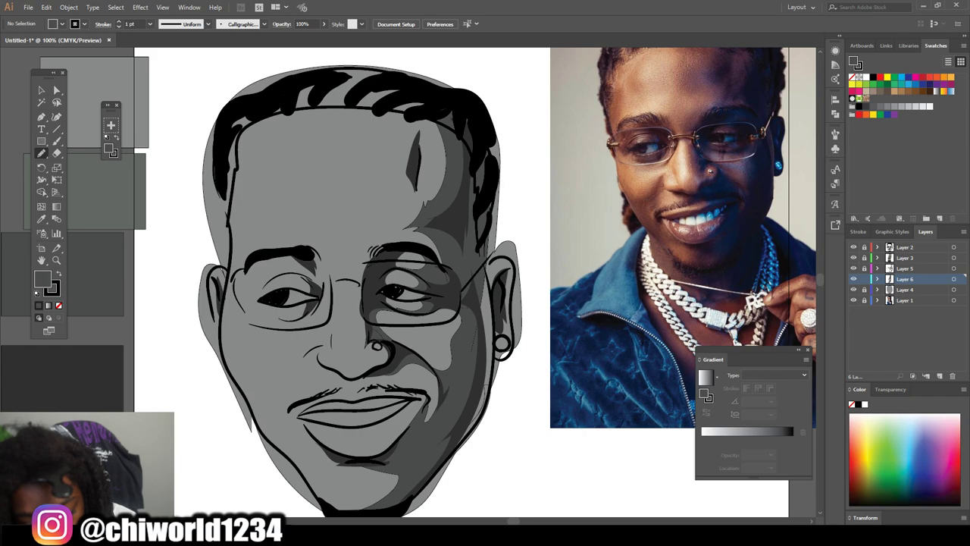
# - Fill the outer edge of the shaded cheek and the inside of the adjacent ear with medium gray
pyautogui.moveTo(440, 450)
pyautogui.mouseDown()
pyautogui.moveTo(478, 423)
pyautogui.moveTo(486, 395)
pyautogui.moveTo(477, 346)
pyautogui.mouseUp()
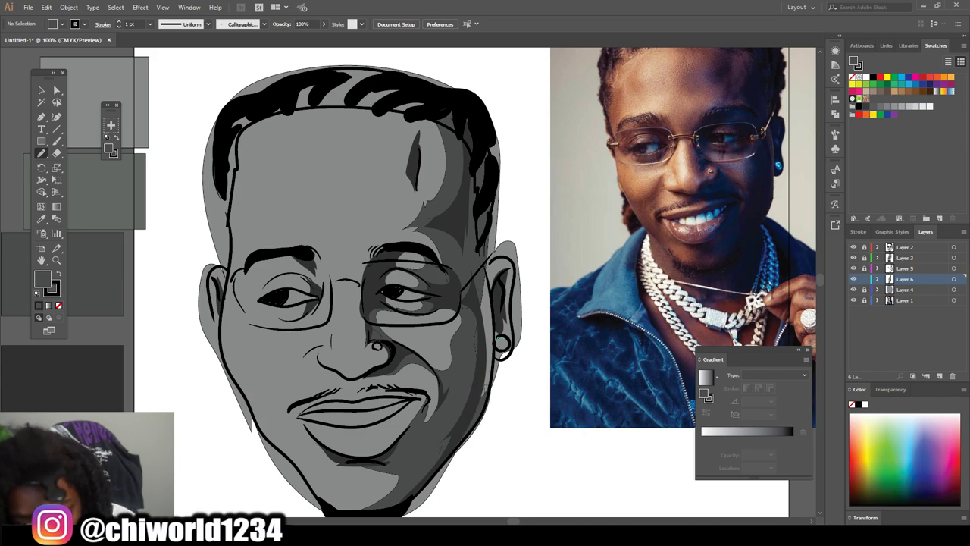
pyautogui.moveTo(509, 339); pyautogui.dragTo(508, 311)
pyautogui.moveTo(487, 271); pyautogui.dragTo(496, 334)
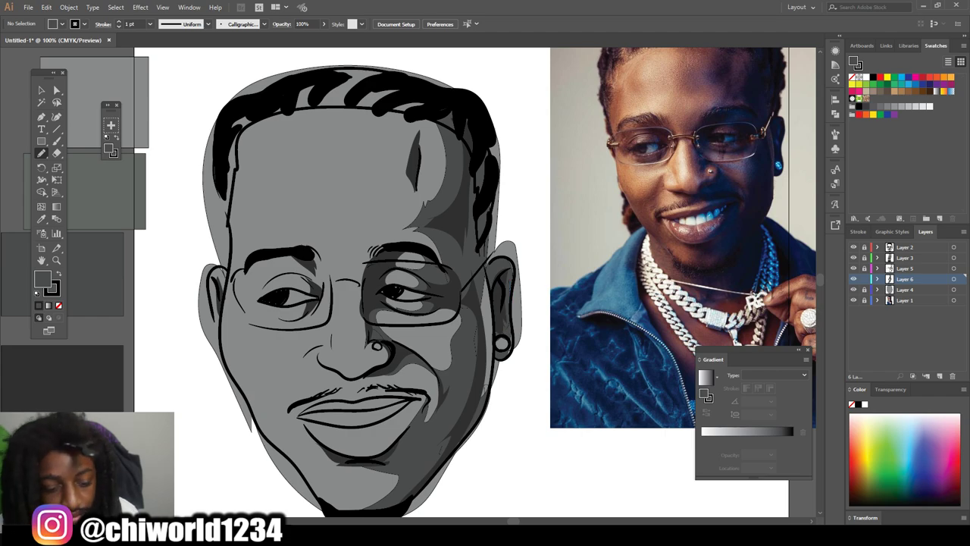
# - Extend the medium gray shadow beneath the nose toward the middle of the mustache
pyautogui.hotkey('ctrl', '-')
pyautogui.hscroll(-1, 426, 306)
pyautogui.hotkey('ctrl', '+')
pyautogui.hotkey('ctrl', '+')
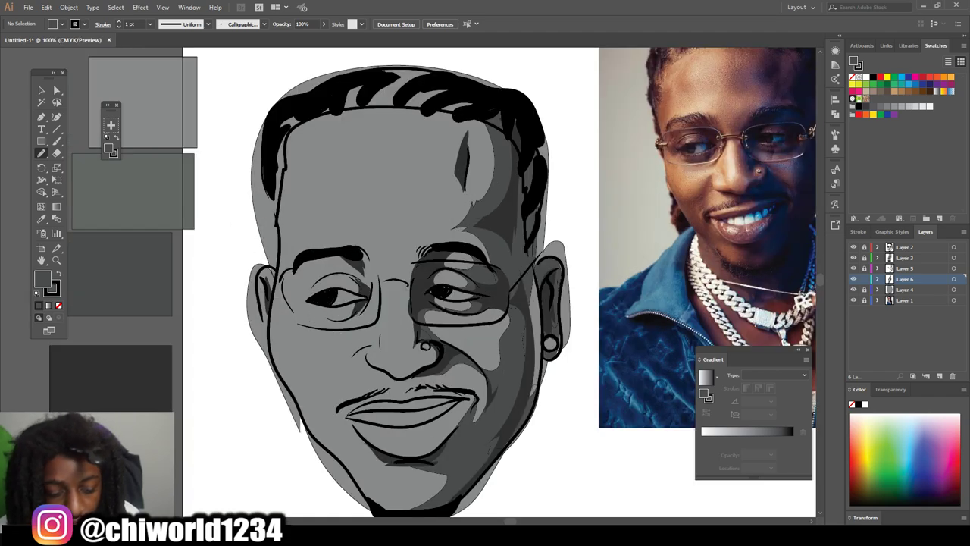
pyautogui.hscroll(1, 425, 306)
pyautogui.scroll(-1, 421, 282)
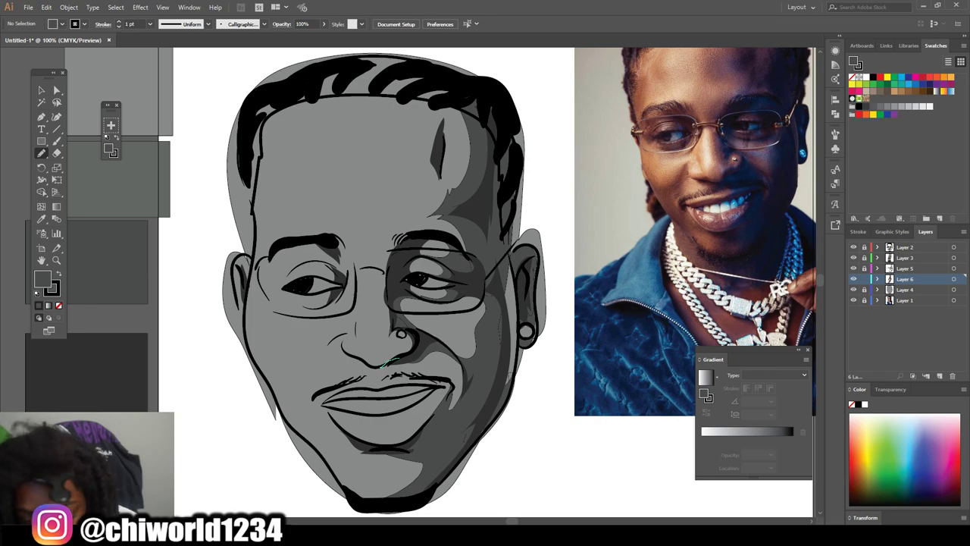
pyautogui.moveTo(402, 376)
pyautogui.mouseDown()
pyautogui.moveTo(433, 375)
pyautogui.moveTo(426, 347)
pyautogui.mouseUp()
# - Shade the upper and lower lips in medium gray toward the mouth corner on the shaded side
pyautogui.scroll(-2, 426, 347)
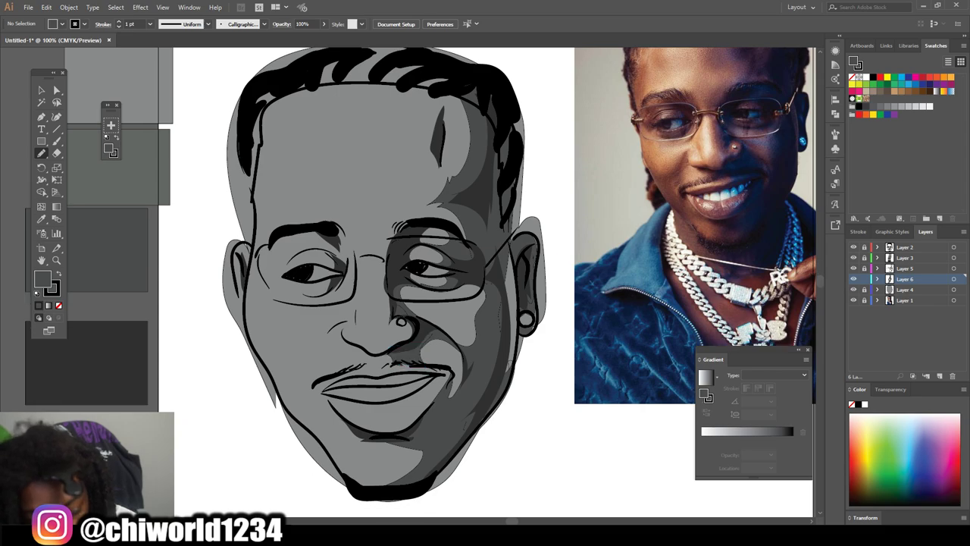
pyautogui.moveTo(446, 372)
pyautogui.mouseDown()
pyautogui.moveTo(408, 415)
pyautogui.moveTo(374, 419)
pyautogui.moveTo(429, 377)
pyautogui.mouseUp()
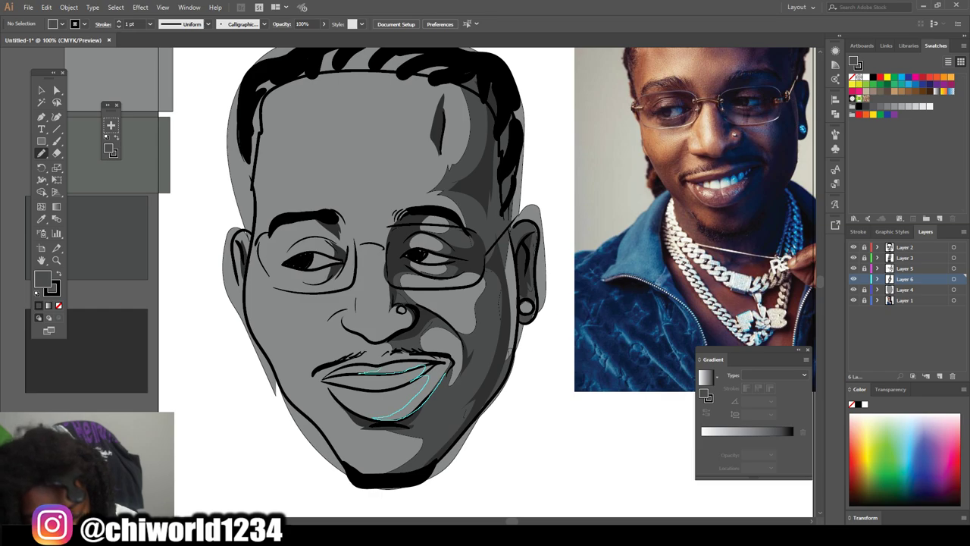
pyautogui.moveTo(393, 363)
pyautogui.mouseDown()
pyautogui.moveTo(439, 360)
pyautogui.moveTo(418, 416)
pyautogui.mouseUp()
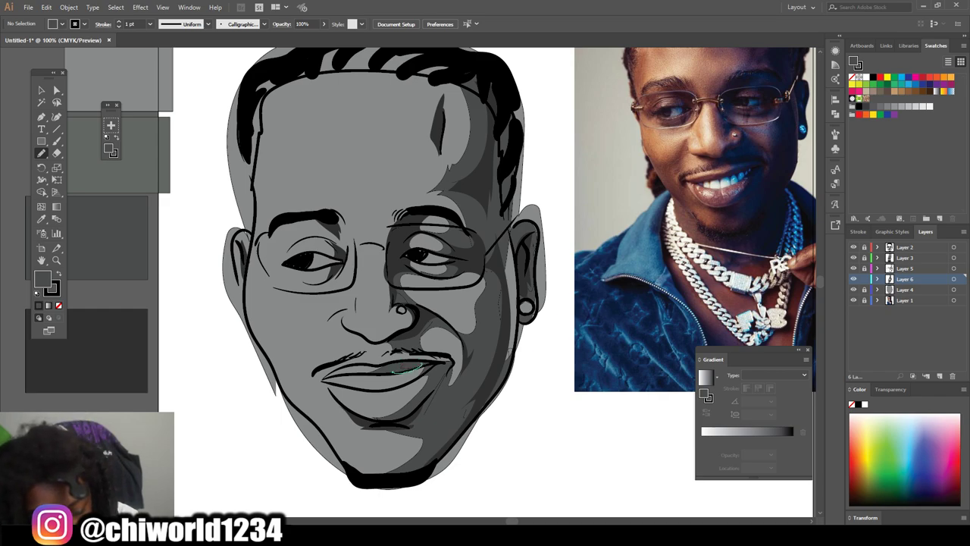
# - Draw a medium gray shadow along the underside of the nose, from one nostril to the other
pyautogui.hotkey('ctrl', '-')
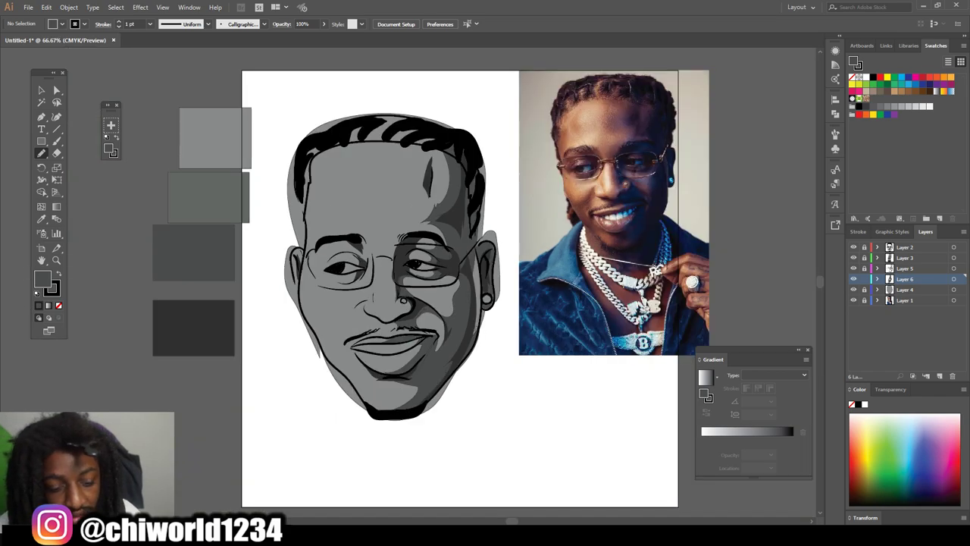
pyautogui.scroll(1, 455, 356)
pyautogui.hotkey('ctrl', '+')
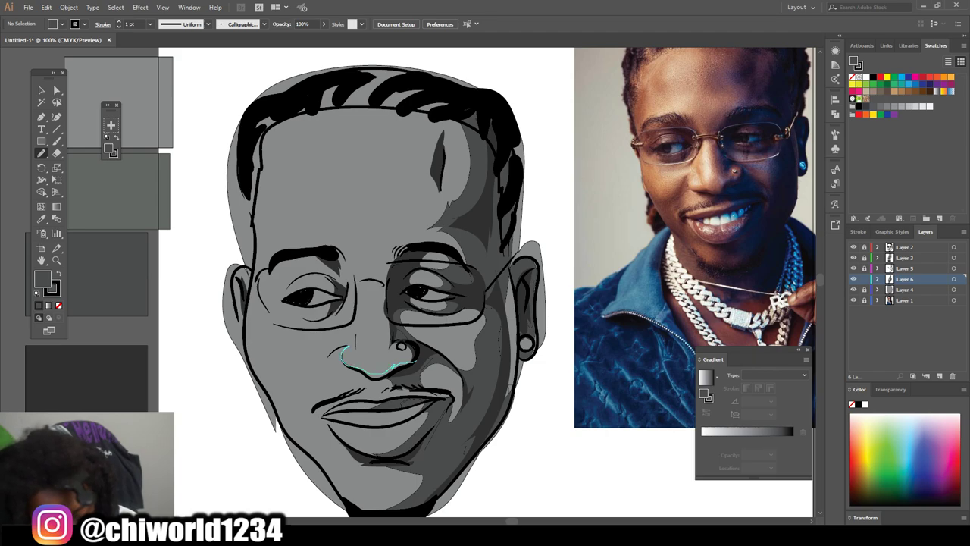
pyautogui.moveTo(359, 372)
pyautogui.mouseDown()
pyautogui.moveTo(399, 377)
pyautogui.moveTo(415, 363)
pyautogui.mouseUp()
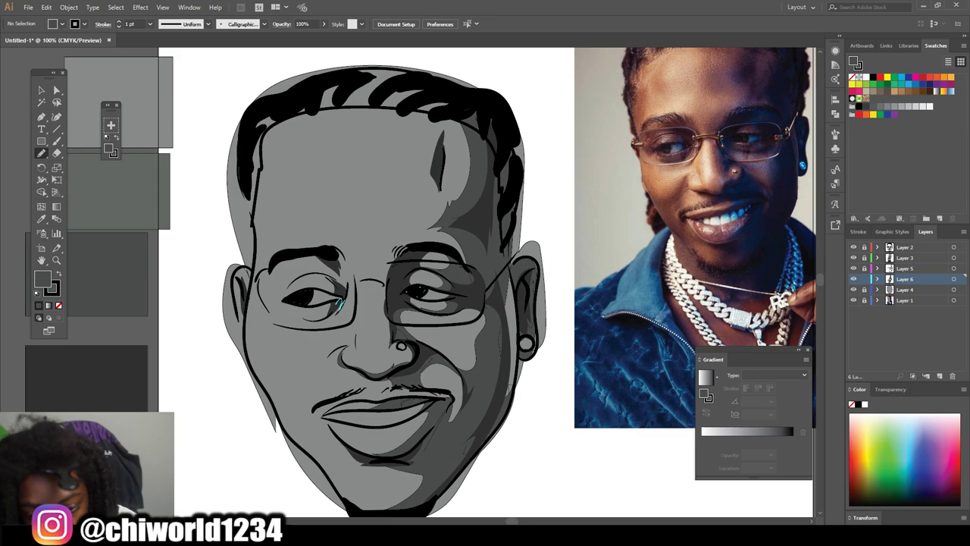
# - Shade the inner corner and socket of the eye at the viewer's left in medium gray, up to the eyebrow
pyautogui.moveTo(352, 292)
pyautogui.mouseDown()
pyautogui.moveTo(352, 316)
pyautogui.moveTo(349, 263)
pyautogui.moveTo(298, 245)
pyautogui.moveTo(288, 260)
pyautogui.moveTo(314, 269)
pyautogui.mouseUp()
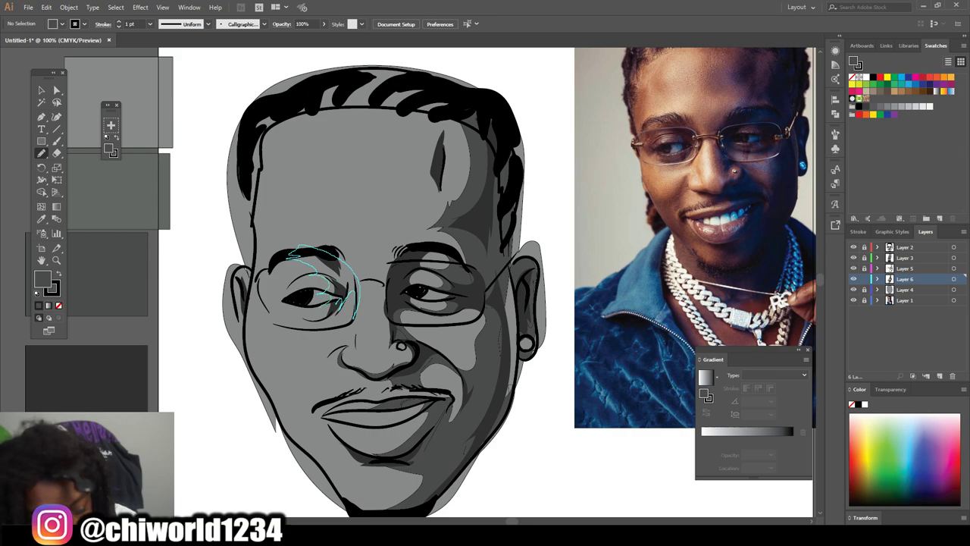
pyautogui.moveTo(333, 311); pyautogui.dragTo(332, 312)
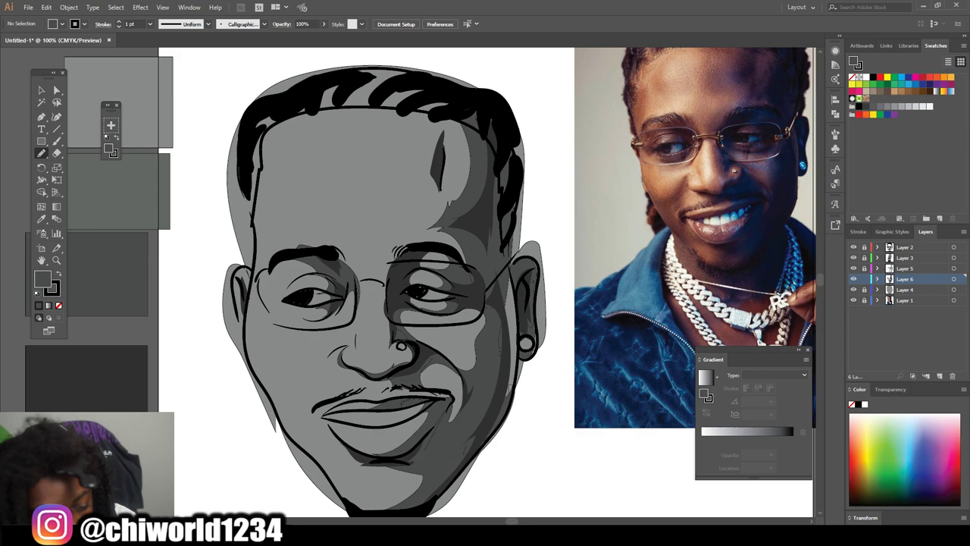
pyautogui.click(56, 153)
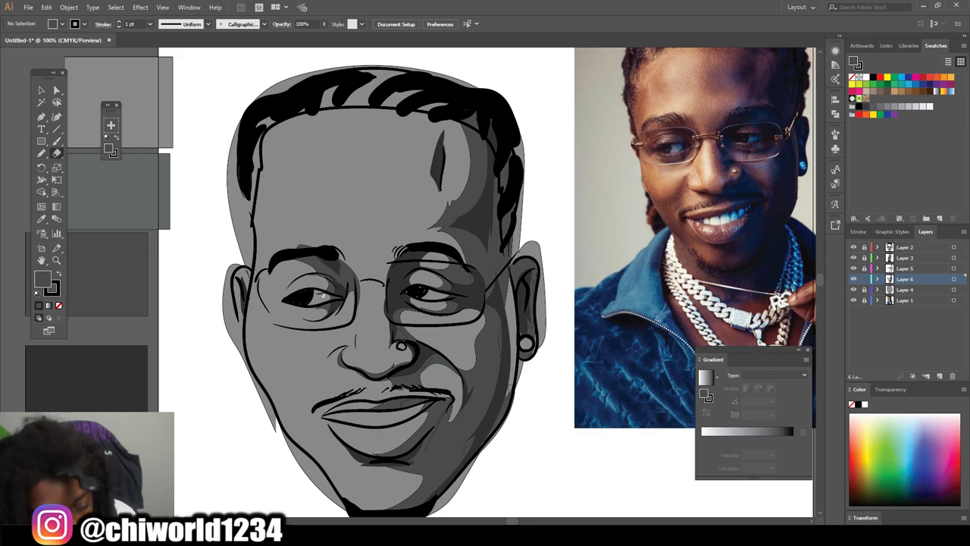
pyautogui.hotkey('ctrl', '-')
pyautogui.hotkey('ctrl', '-')
pyautogui.hscroll(-1, 503, 482)
pyautogui.hotkey('ctrl', '=')
pyautogui.hscroll(1, 504, 482)
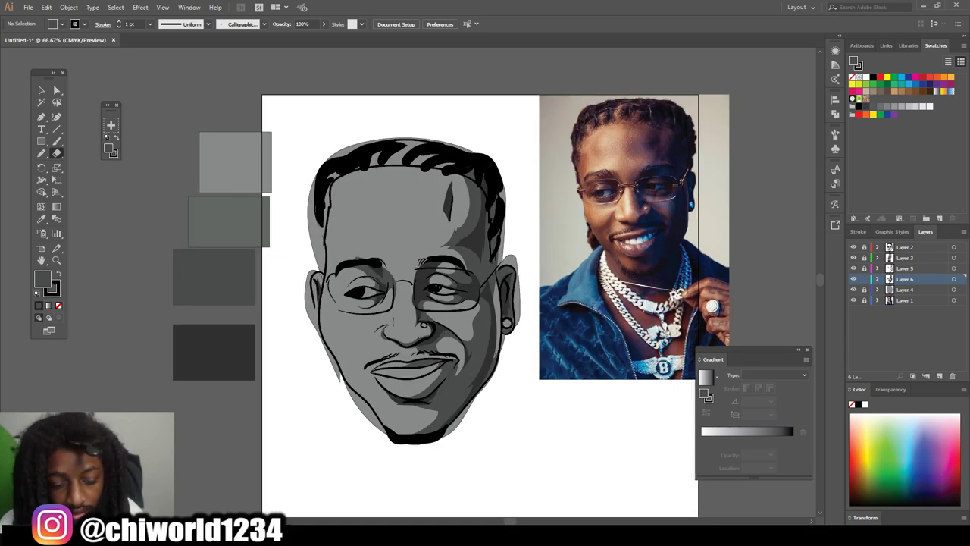
pyautogui.hotkey('ctrl', '=')
pyautogui.hscroll(2, 617, 487)
pyautogui.hotkey('ctrl', '-')
pyautogui.hscroll(1, 618, 488)
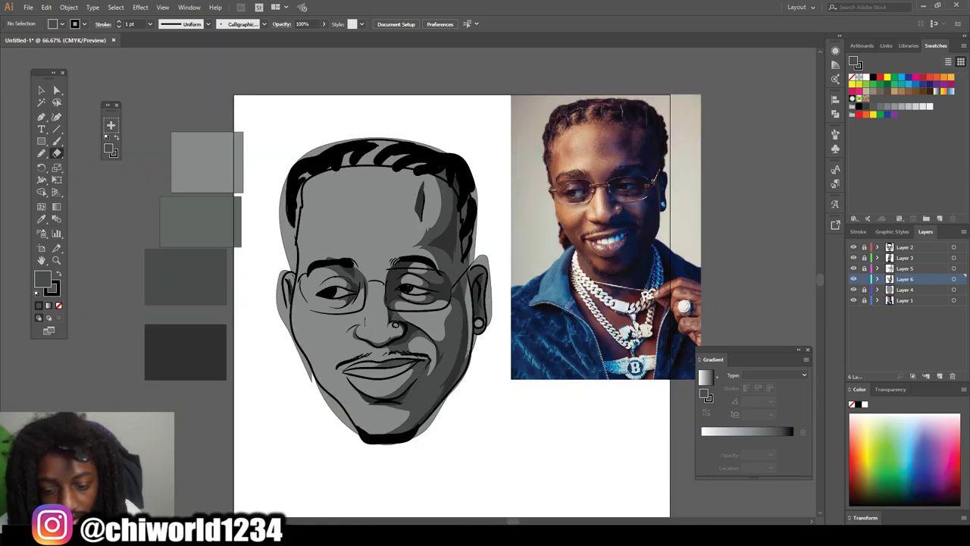
# - Draw a jagged medium gray shadow on the forehead beside the dark vertical mark, reaching up to the hairline
pyautogui.scroll(3, 617, 487)
pyautogui.press('n')
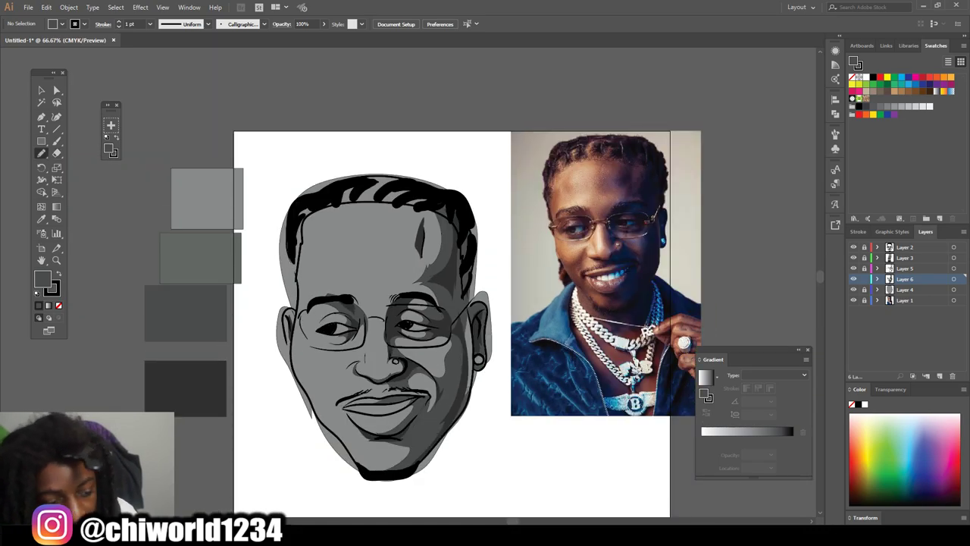
pyautogui.scroll(1, 408, 283)
pyautogui.hotkey('ctrl', '=')
pyautogui.scroll(-2, 408, 283)
pyautogui.moveTo(459, 162)
pyautogui.mouseDown()
pyautogui.moveTo(437, 180)
pyautogui.moveTo(429, 218)
pyautogui.moveTo(414, 220)
pyautogui.moveTo(407, 156)
pyautogui.moveTo(437, 144)
pyautogui.moveTo(459, 163)
pyautogui.mouseUp()
pyautogui.hotkey('ctrl', '-')
pyautogui.scroll(-1, 408, 282)
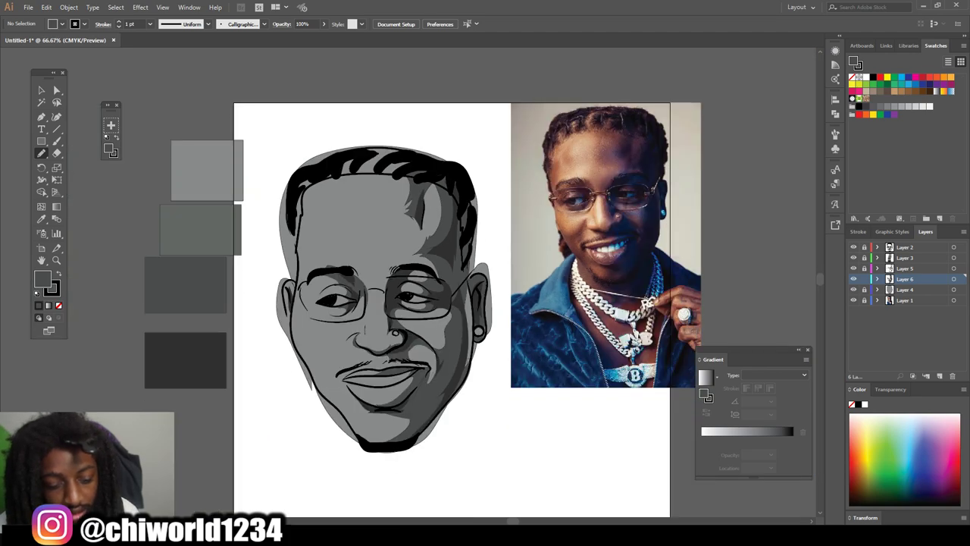
# - Add a small medium gray shadow at the mouth corner on the viewer's left
pyautogui.hotkey('ctrl', '=')
pyautogui.scroll(-1, 423, 282)
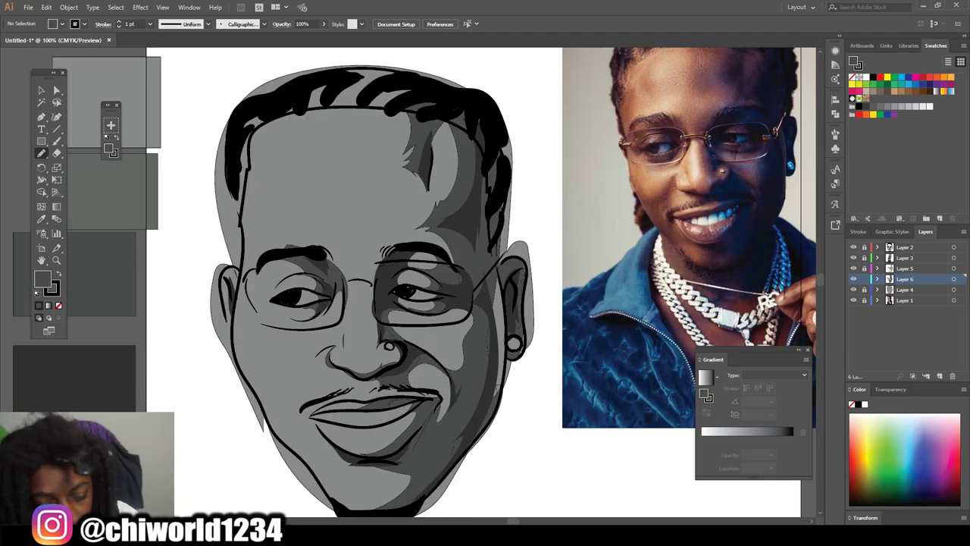
pyautogui.scroll(-1, 414, 282)
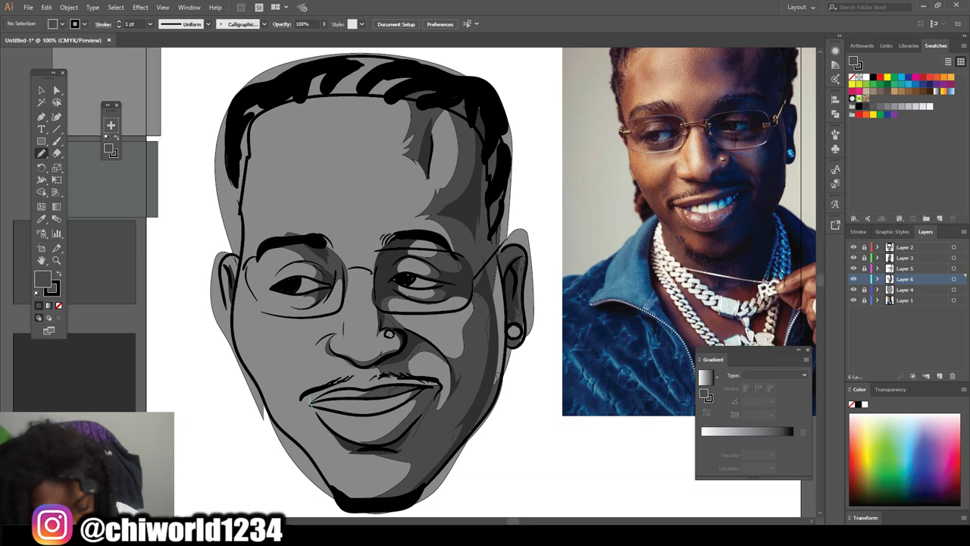
pyautogui.moveTo(303, 403); pyautogui.dragTo(310, 415)
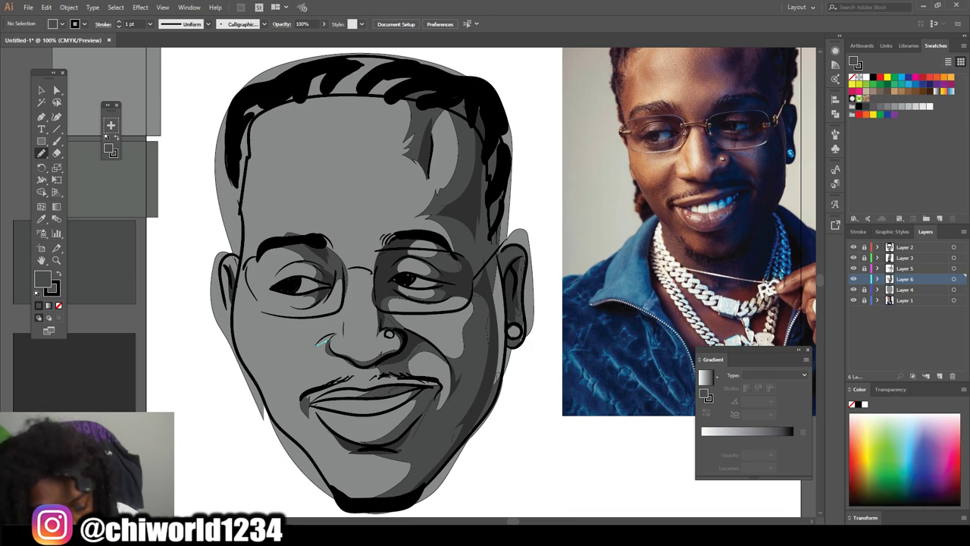
# - Draw a small medium gray shadow beside the nostril at the viewer's left
pyautogui.moveTo(335, 334); pyautogui.dragTo(335, 334)
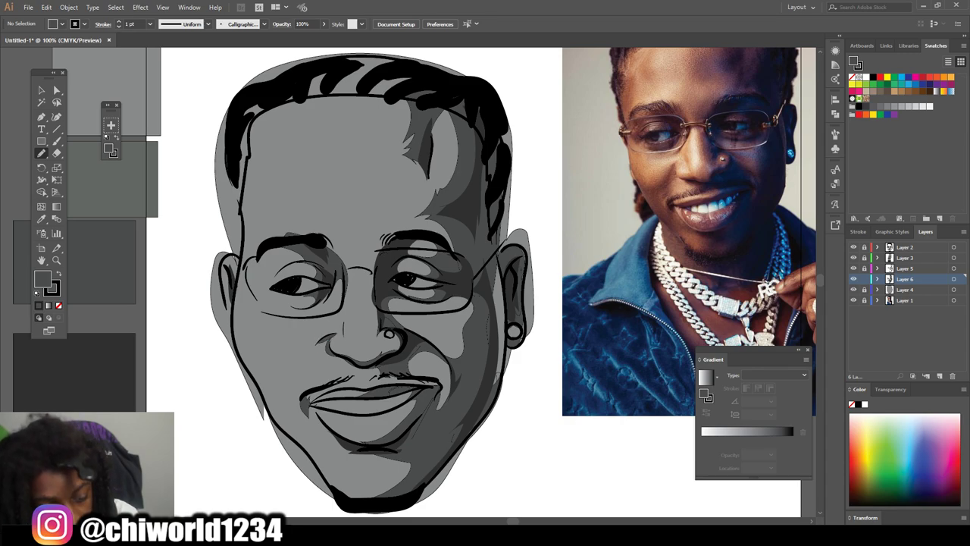
pyautogui.hotkey('ctrl', '-')
pyautogui.hscroll(2, 408, 281)
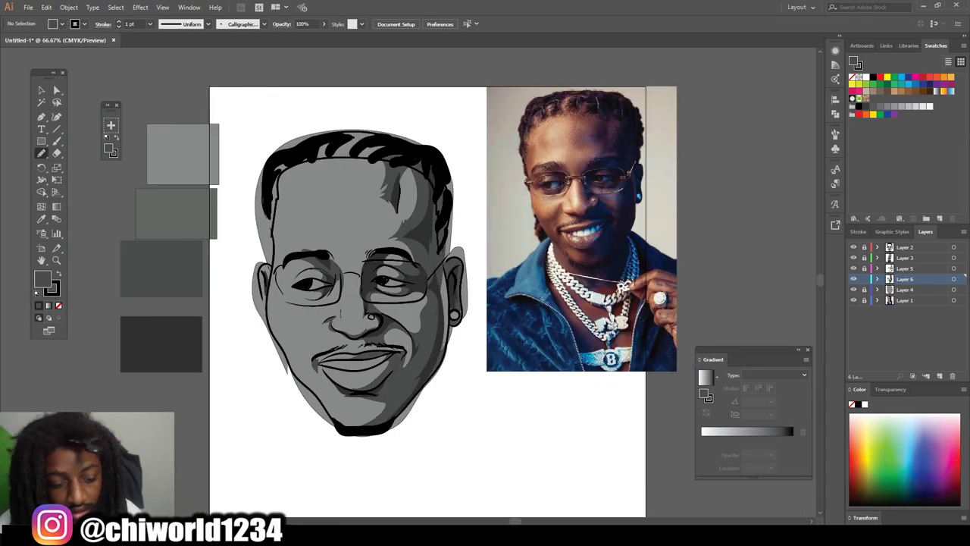
pyautogui.scroll(3, 408, 282)
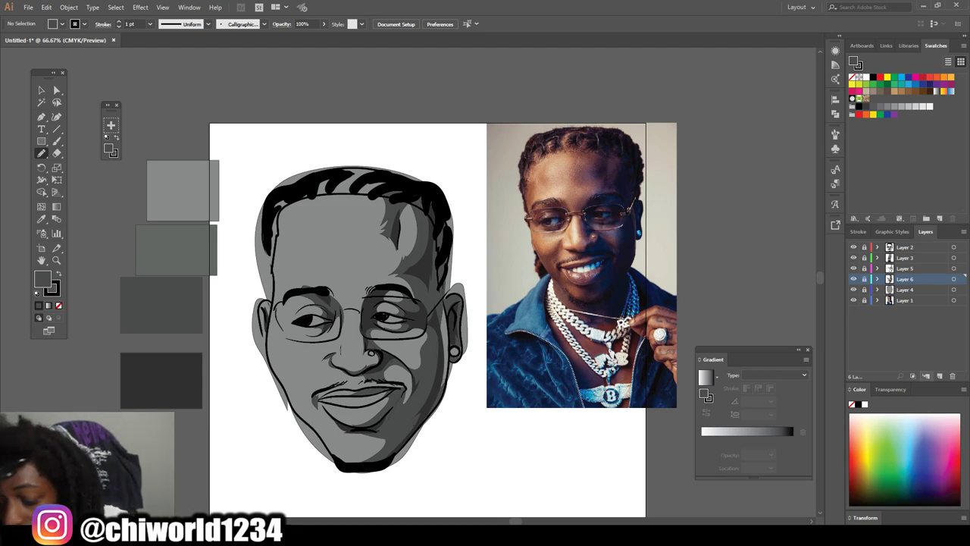
# - Add a new layer directly below Layer 6 and sample the second-lightest gray swatch as the fill for pencil shading
pyautogui.click(940, 376)
pyautogui.moveTo(912, 279); pyautogui.dragTo(912, 295)
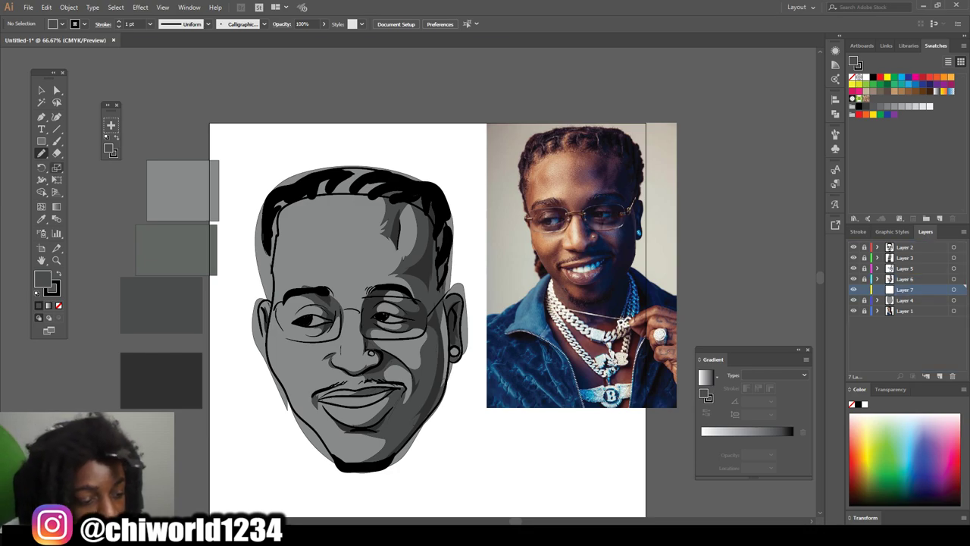
pyautogui.click(42, 219)
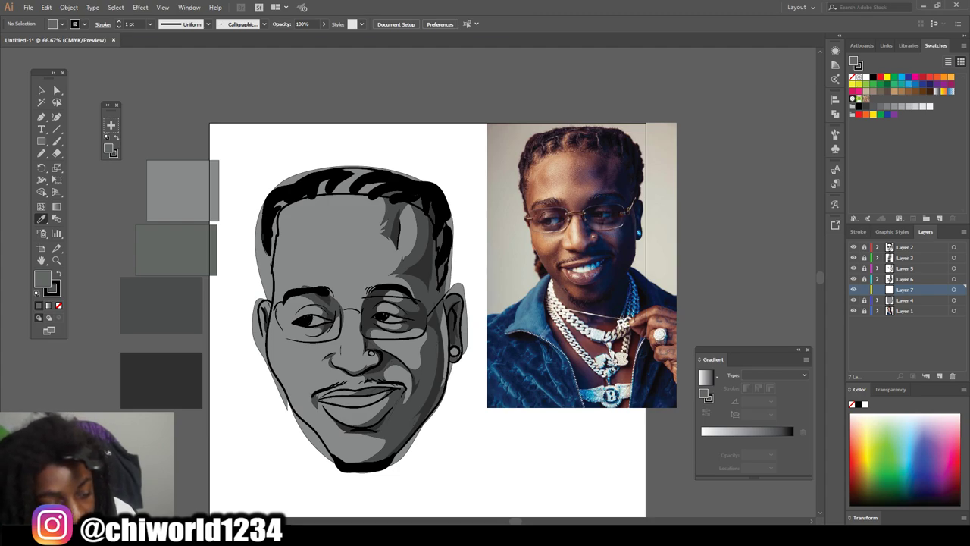
pyautogui.press('n')
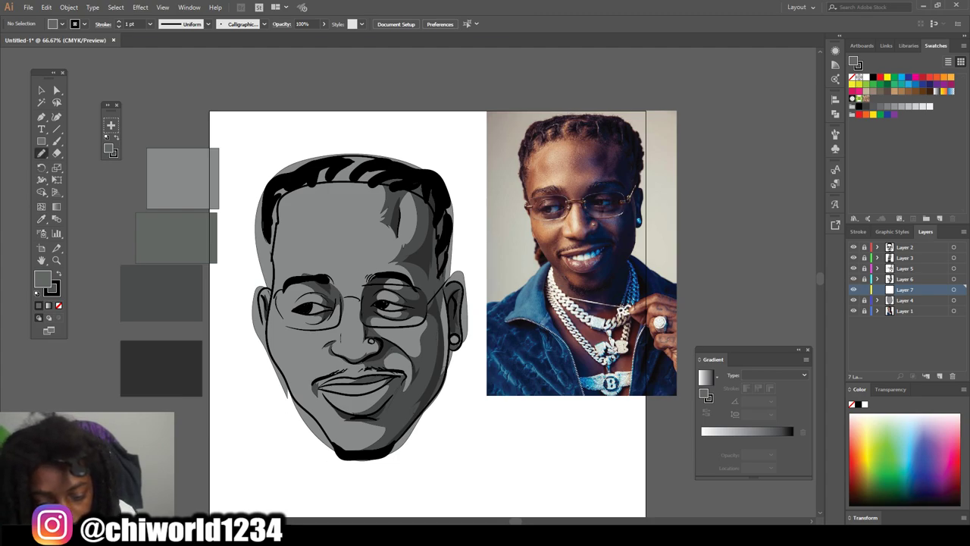
# - Set the stroke to none and make the gray fill the active colour
pyautogui.hotkey('ctrl', '1')
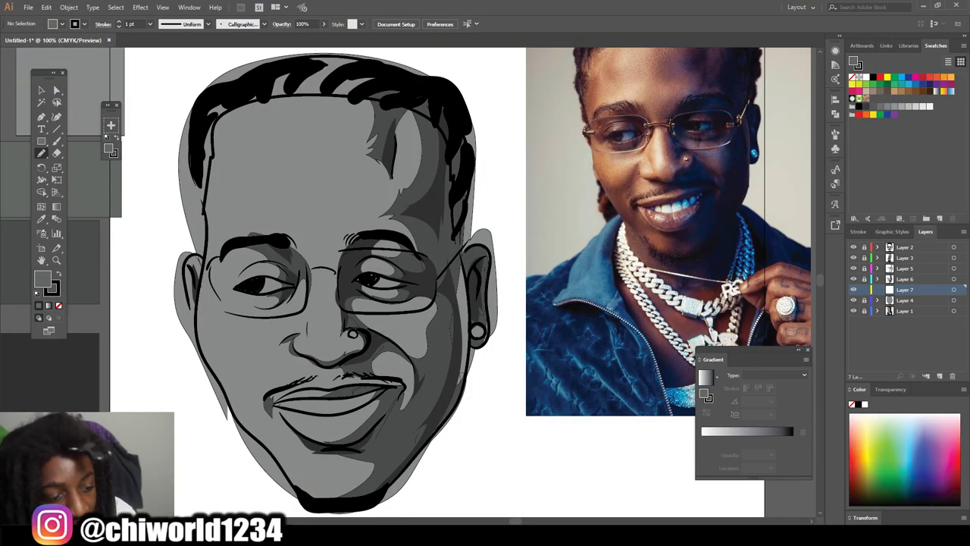
pyautogui.click(53, 290)
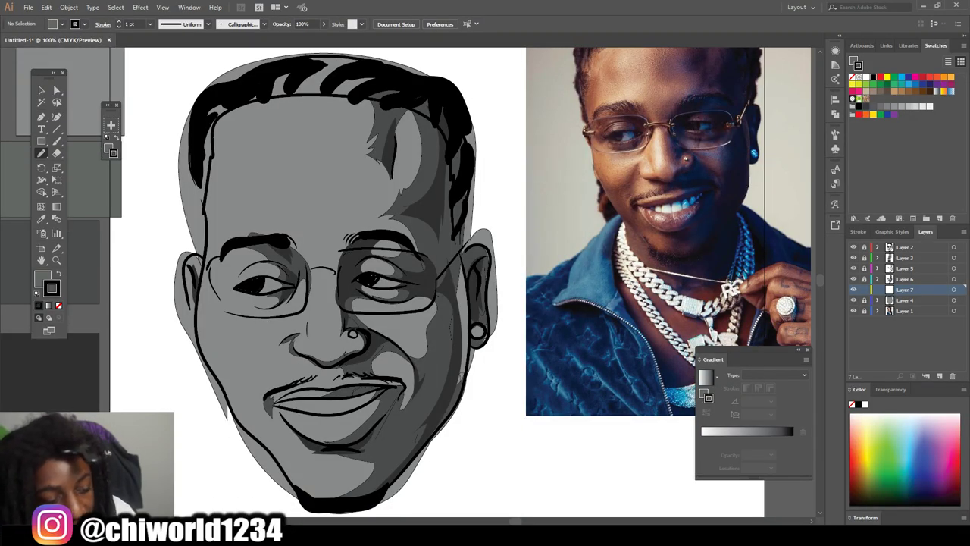
pyautogui.click(59, 305)
pyautogui.click(42, 278)
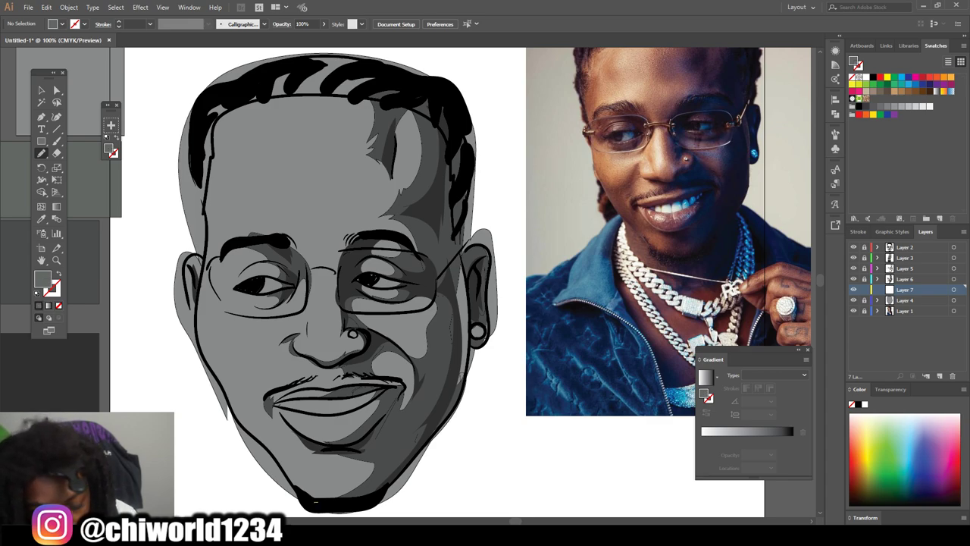
# - Shade the chin below the lower lip and the area between nose and cheek at the viewer's right in the lighter gray
pyautogui.moveTo(327, 498); pyautogui.dragTo(347, 476)
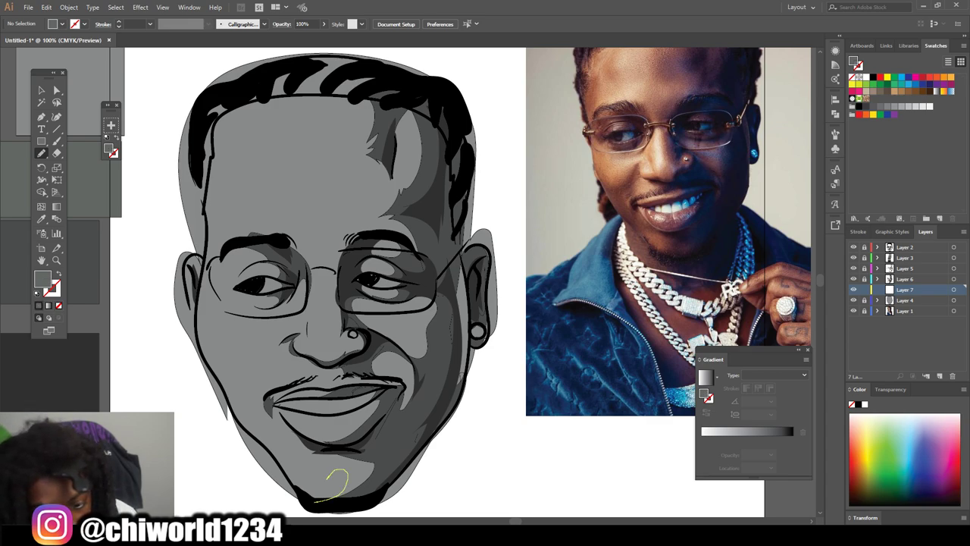
pyautogui.moveTo(325, 448)
pyautogui.mouseDown()
pyautogui.moveTo(377, 476)
pyautogui.moveTo(316, 502)
pyautogui.mouseUp()
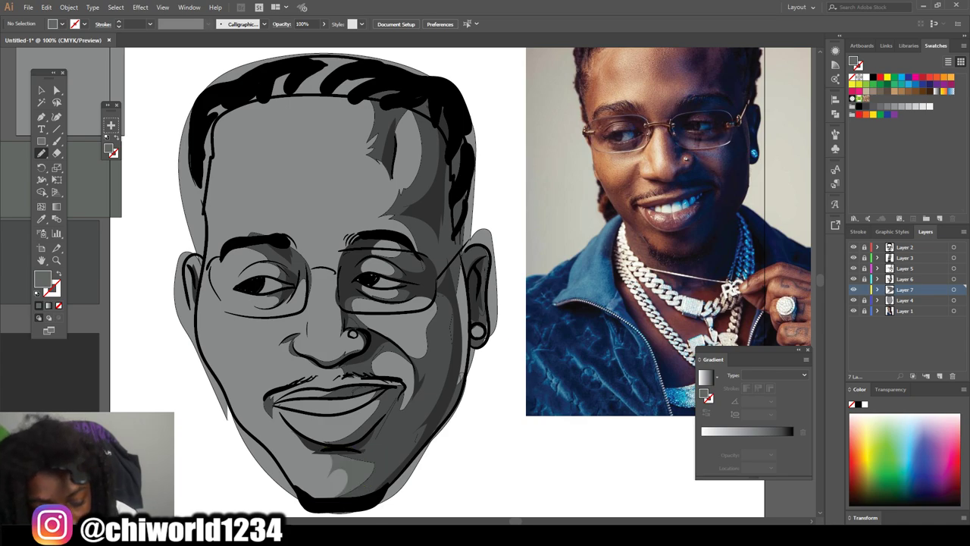
pyautogui.moveTo(343, 365)
pyautogui.mouseDown()
pyautogui.moveTo(336, 395)
pyautogui.moveTo(386, 386)
pyautogui.moveTo(397, 398)
pyautogui.moveTo(414, 373)
pyautogui.moveTo(390, 349)
pyautogui.moveTo(343, 365)
pyautogui.mouseUp()
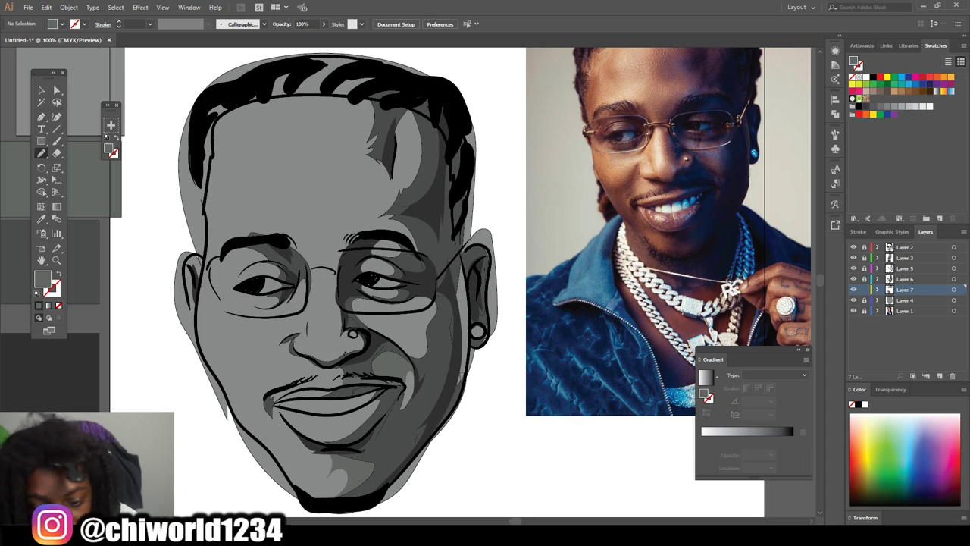
# - Draw a lighter gray shadow under the nose that extends along the smile crease at the viewer's left
pyautogui.moveTo(346, 369); pyautogui.dragTo(333, 389)
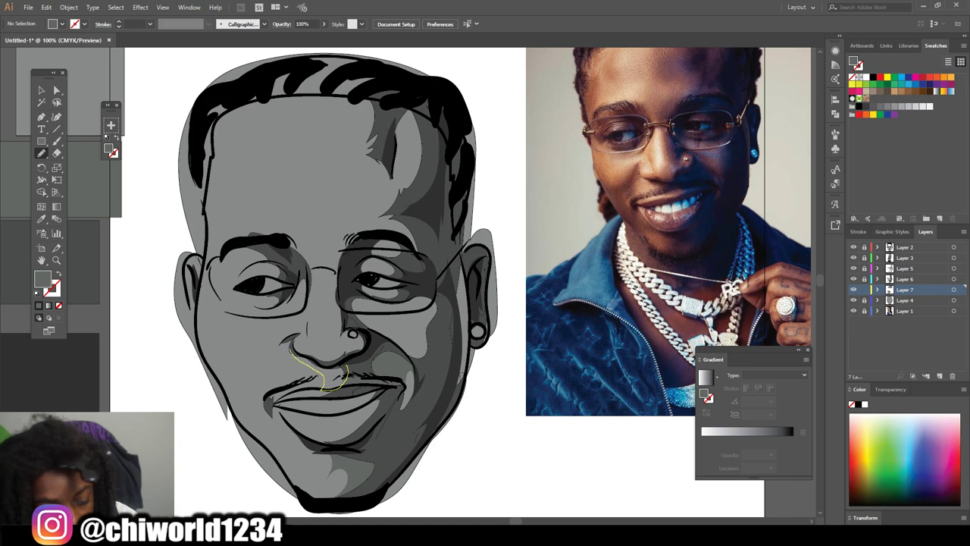
pyautogui.moveTo(284, 345)
pyautogui.mouseDown()
pyautogui.moveTo(261, 376)
pyautogui.moveTo(297, 334)
pyautogui.mouseUp()
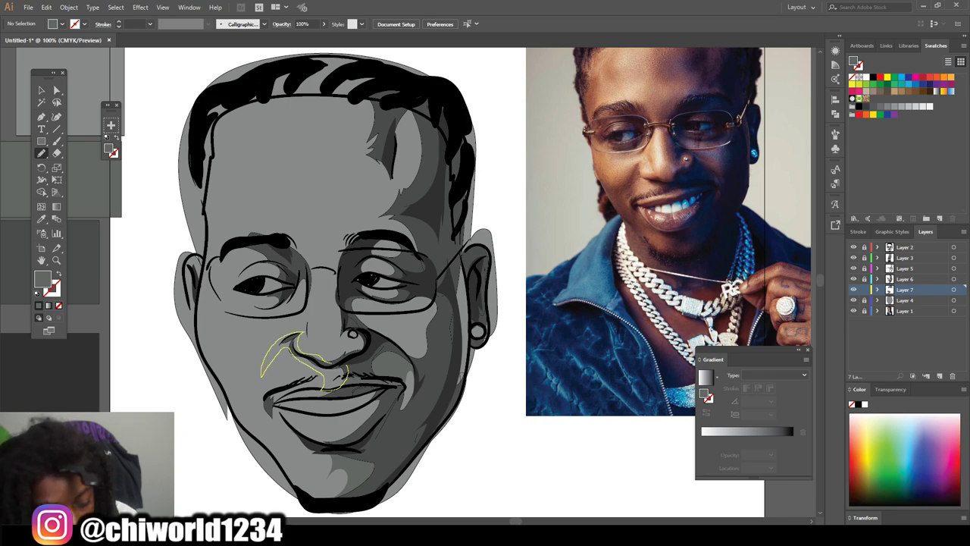
pyautogui.moveTo(347, 366); pyautogui.dragTo(332, 359)
# - Add lighter gray shading to the cheek at the viewer's right, from the smile crease up to the glasses
pyautogui.hotkey('ctrl', '-')
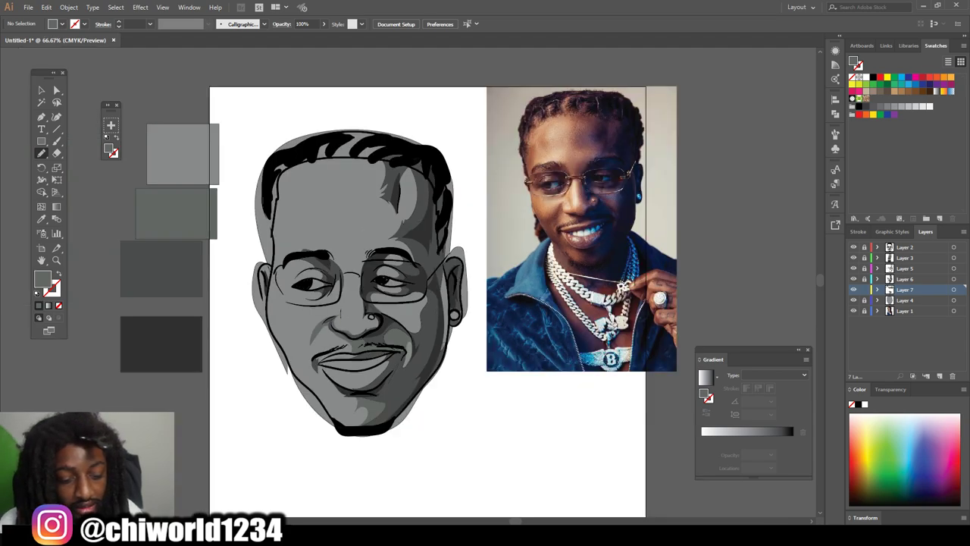
pyautogui.hscroll(-3, 408, 282)
pyautogui.hotkey('ctrl', '=')
pyautogui.hscroll(2, 407, 282)
pyautogui.scroll(1, 408, 282)
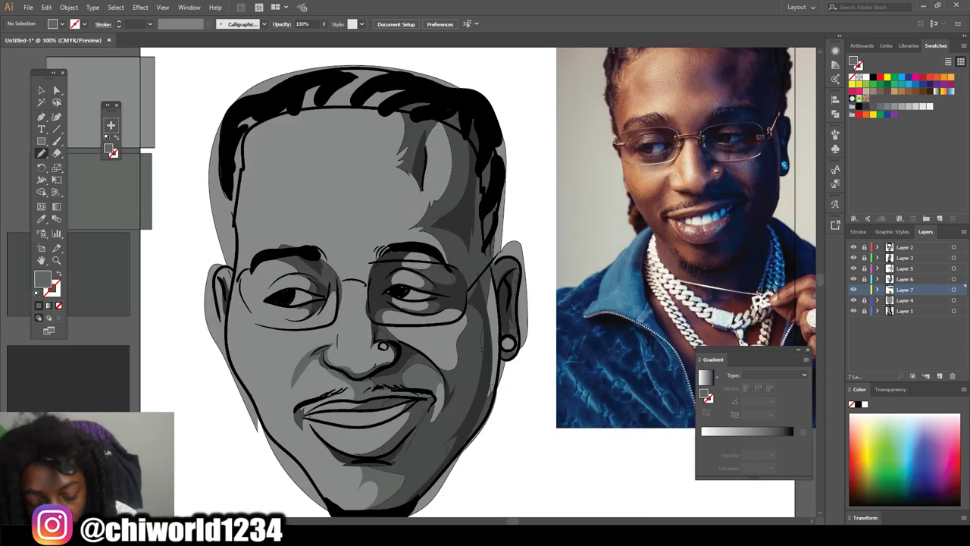
pyautogui.moveTo(444, 379)
pyautogui.mouseDown()
pyautogui.moveTo(449, 321)
pyautogui.moveTo(426, 308)
pyautogui.moveTo(456, 296)
pyautogui.moveTo(469, 353)
pyautogui.moveTo(449, 383)
pyautogui.mouseUp()
pyautogui.scroll(3, 478, 281)
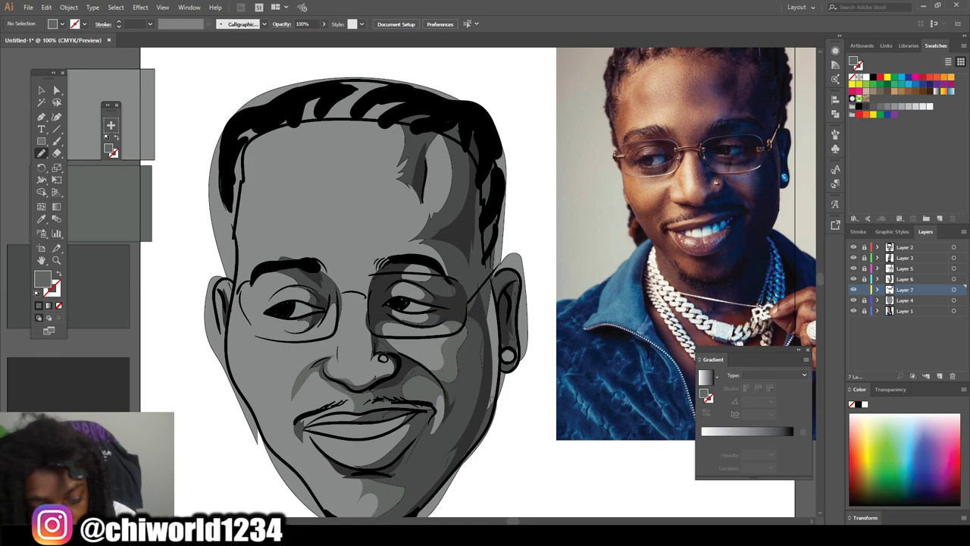
pyautogui.moveTo(454, 326)
pyautogui.mouseDown()
pyautogui.moveTo(438, 305)
pyautogui.moveTo(393, 286)
pyautogui.moveTo(432, 204)
pyautogui.moveTo(427, 173)
pyautogui.moveTo(467, 270)
pyautogui.moveTo(453, 326)
pyautogui.mouseUp()
# - Draw a large jagged lighter gray shadow on the forehead beside the medium gray one, reaching up to the hairline
pyautogui.moveTo(422, 227)
pyautogui.mouseDown()
pyautogui.moveTo(411, 269)
pyautogui.moveTo(397, 237)
pyautogui.moveTo(356, 226)
pyautogui.moveTo(377, 191)
pyautogui.moveTo(373, 175)
pyautogui.moveTo(320, 158)
pyautogui.moveTo(362, 136)
pyautogui.moveTo(420, 128)
pyautogui.moveTo(421, 225)
pyautogui.mouseUp()
pyautogui.hotkey('ctrl', '-')
pyautogui.hotkey('ctrl', '-')
pyautogui.scroll(-3, 491, 409)
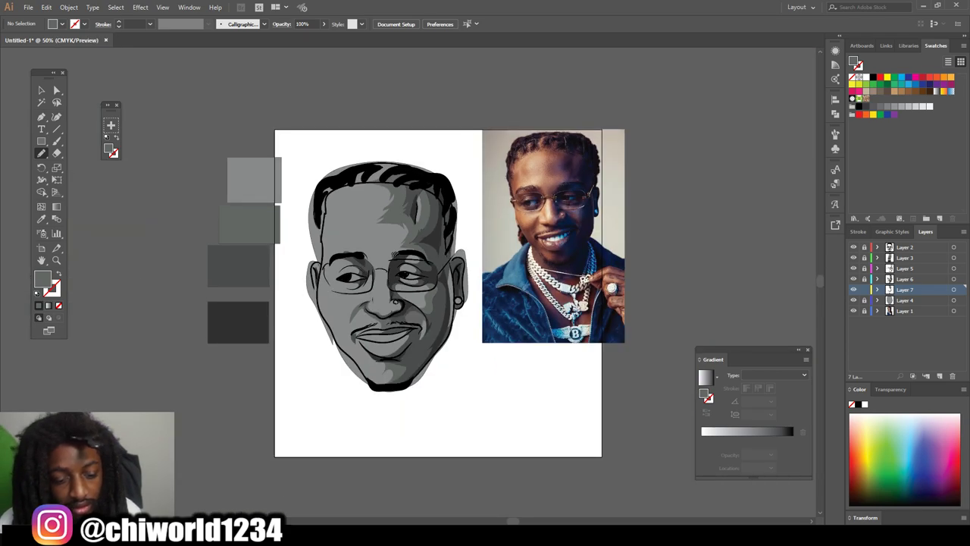
# - Shade the side of the nose in lighter gray from the nose ring up the bridge to the area between the eyebrows
pyautogui.hotkey('ctrl', '+')
pyautogui.hotkey('ctrl', '+')
pyautogui.hscroll(-2, 491, 409)
pyautogui.scroll(1, 497, 406)
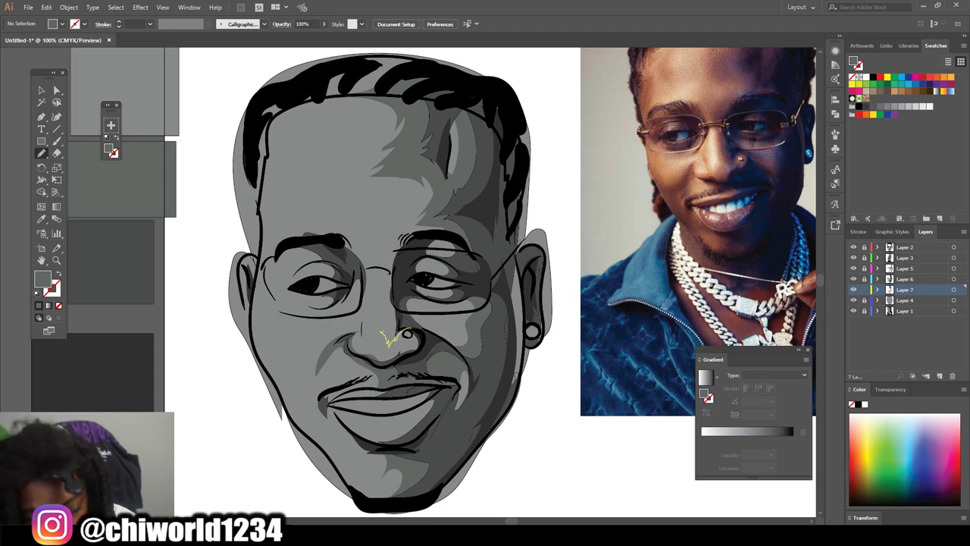
pyautogui.moveTo(383, 316); pyautogui.dragTo(381, 266)
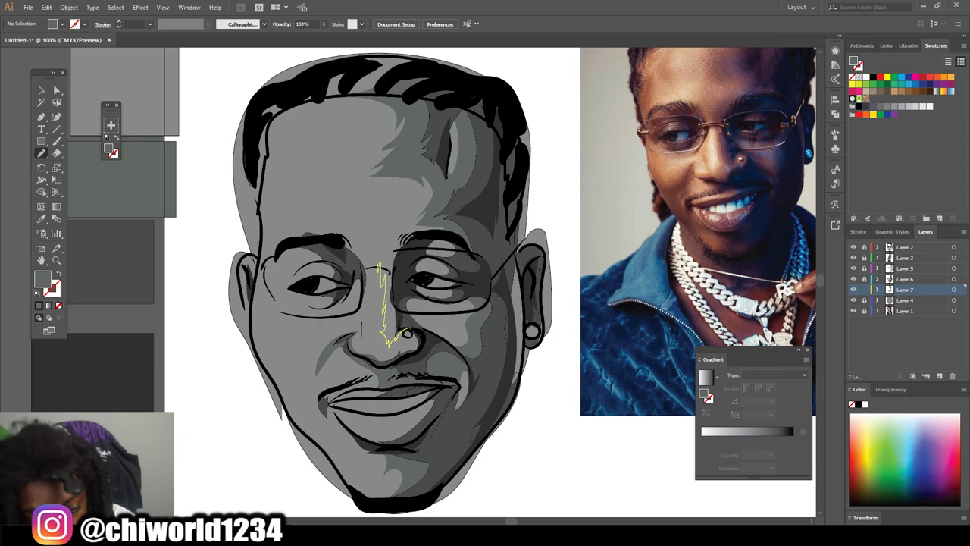
pyautogui.moveTo(353, 238)
pyautogui.mouseDown()
pyautogui.moveTo(412, 237)
pyautogui.moveTo(424, 254)
pyautogui.moveTo(406, 286)
pyautogui.mouseUp()
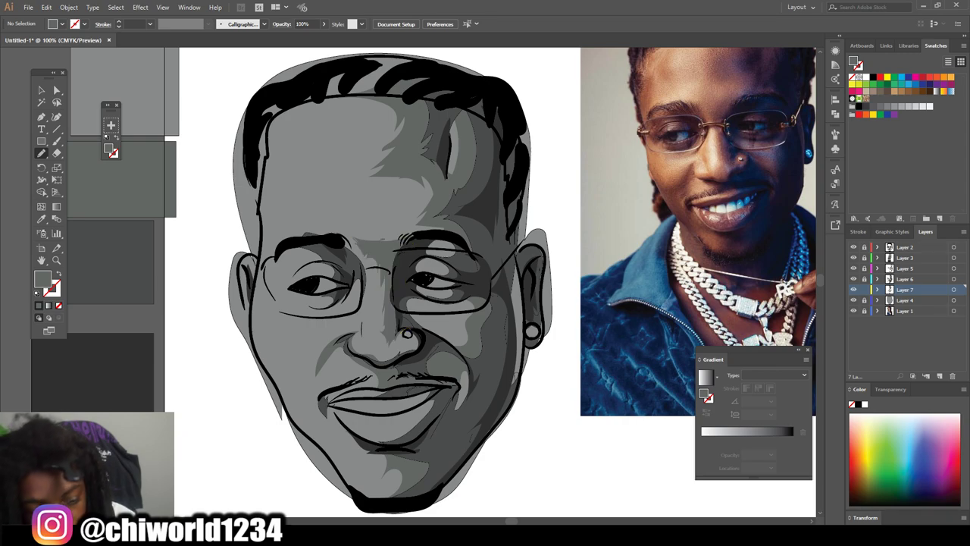
pyautogui.moveTo(386, 250)
pyautogui.mouseDown()
pyautogui.moveTo(416, 236)
pyautogui.moveTo(354, 239)
pyautogui.moveTo(391, 250)
pyautogui.mouseUp()
pyautogui.scroll(-2, 424, 281)
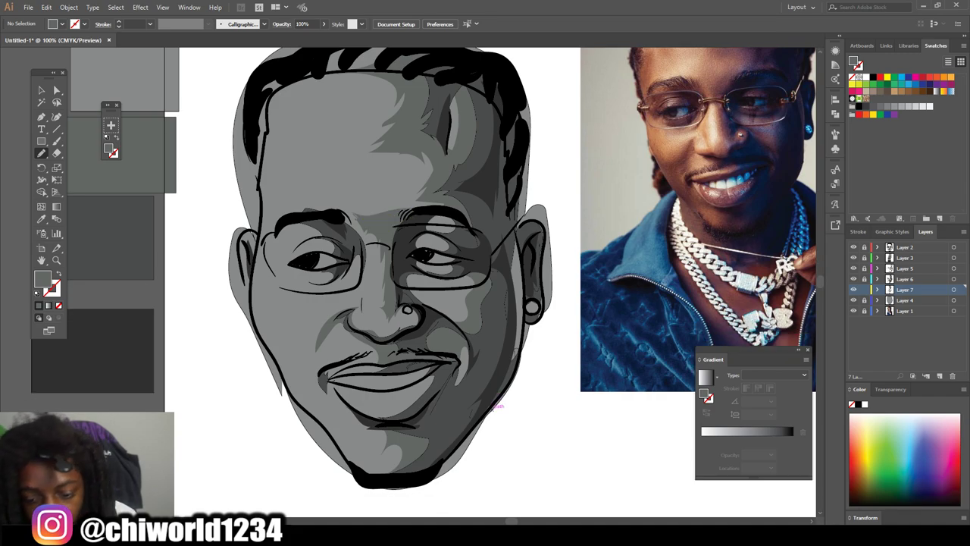
# - Shade the jaw and lower cheek at the viewer's left in lighter gray, from the chin past the mouth corner
pyautogui.scroll(2, 424, 282)
pyautogui.moveTo(350, 491)
pyautogui.mouseDown()
pyautogui.moveTo(333, 459)
pyautogui.moveTo(338, 446)
pyautogui.moveTo(375, 448)
pyautogui.moveTo(342, 426)
pyautogui.mouseUp()
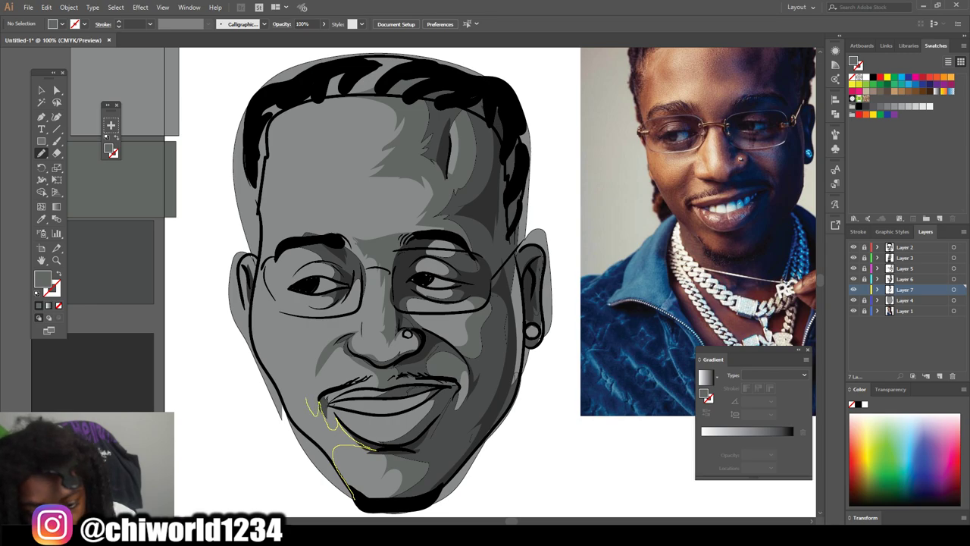
pyautogui.moveTo(310, 385)
pyautogui.mouseDown()
pyautogui.moveTo(332, 341)
pyautogui.moveTo(282, 376)
pyautogui.moveTo(251, 291)
pyautogui.moveTo(251, 351)
pyautogui.moveTo(278, 401)
pyautogui.mouseUp()
pyautogui.moveTo(312, 450); pyautogui.dragTo(355, 502)
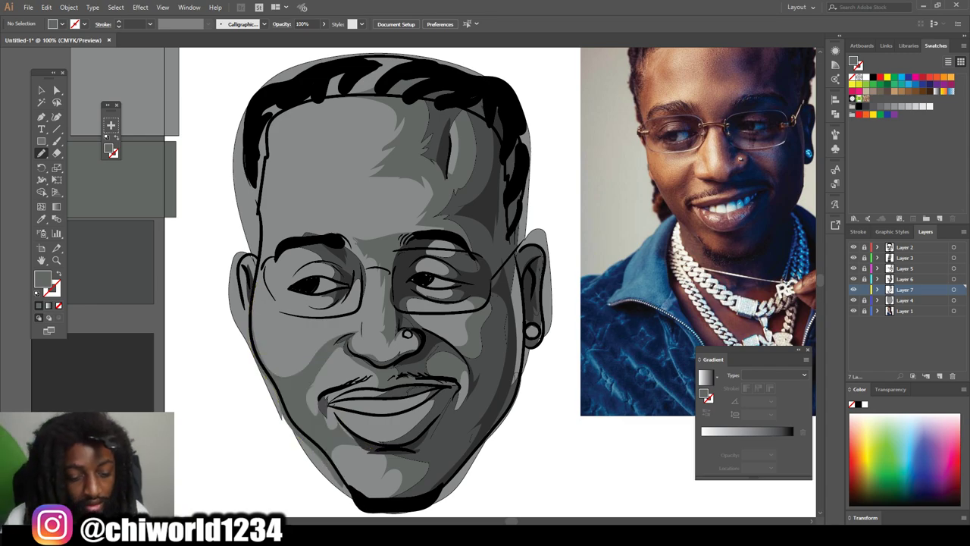
# - Add lighter gray shading around the eye at the viewer's left and along the temple beside the eyebrow
pyautogui.hotkey('ctrl', '-')
pyautogui.hotkey('ctrl', '-')
pyautogui.hotkey('ctrl', '+')
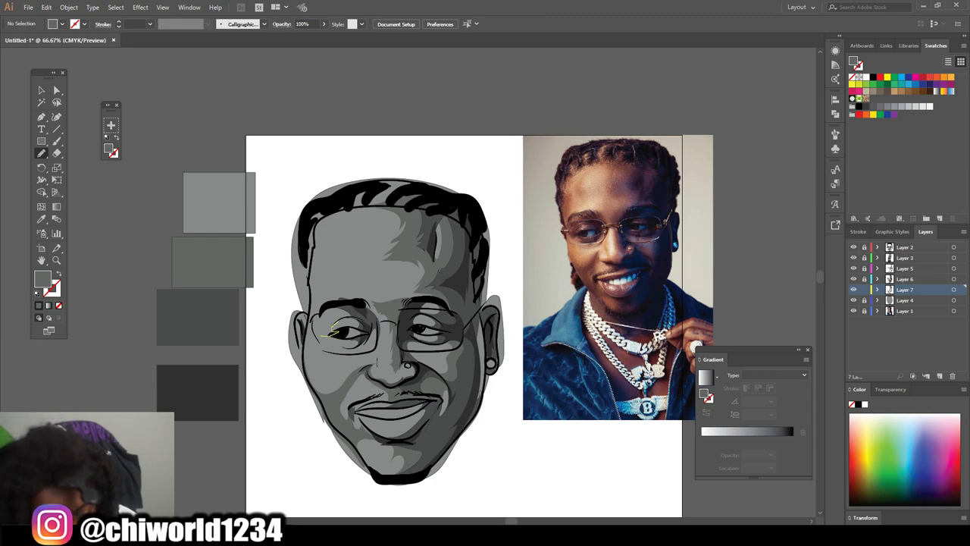
pyautogui.moveTo(326, 317)
pyautogui.mouseDown()
pyautogui.moveTo(320, 310)
pyautogui.moveTo(322, 335)
pyautogui.moveTo(335, 346)
pyautogui.mouseUp()
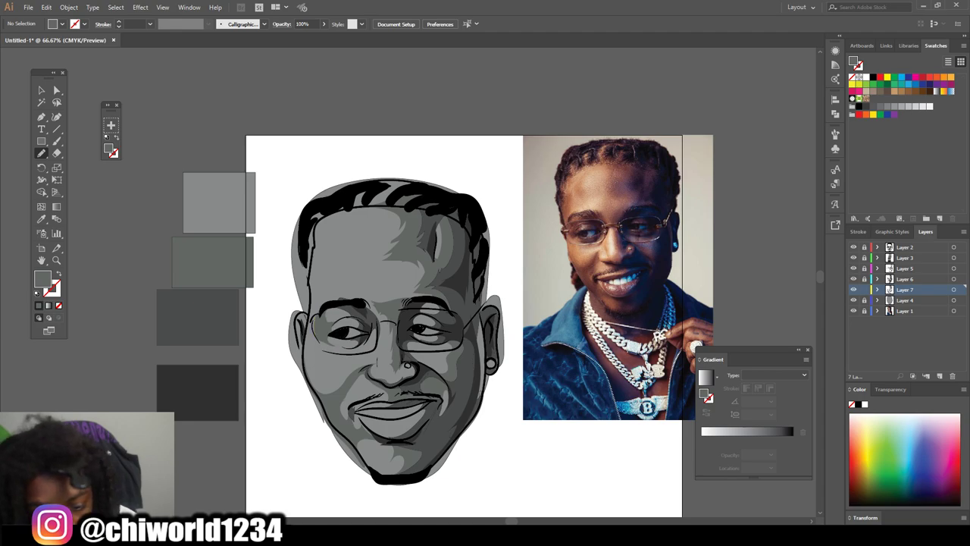
pyautogui.moveTo(328, 301)
pyautogui.mouseDown()
pyautogui.moveTo(318, 224)
pyautogui.moveTo(307, 329)
pyautogui.mouseUp()
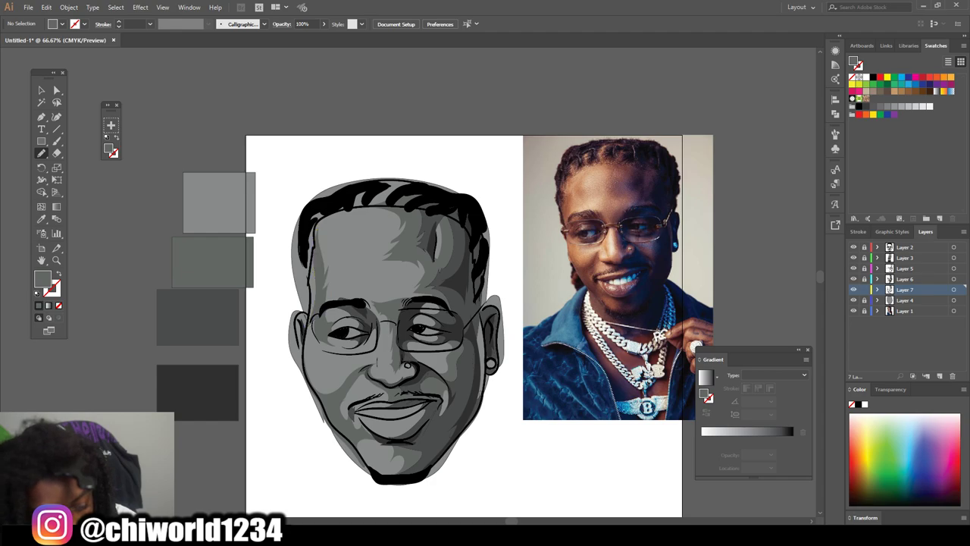
# - Draw a jagged lighter gray shadow along the hairline on the forehead's side at the viewer's left
pyautogui.moveTo(330, 218)
pyautogui.mouseDown()
pyautogui.moveTo(332, 262)
pyautogui.moveTo(347, 220)
pyautogui.moveTo(346, 208)
pyautogui.moveTo(334, 214)
pyautogui.mouseUp()
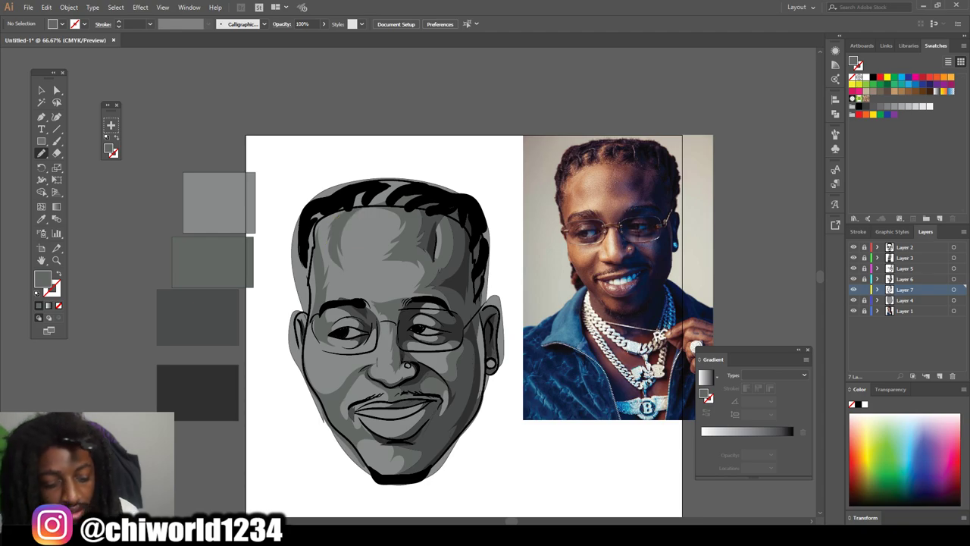
pyautogui.hotkey('ctrl', '-')
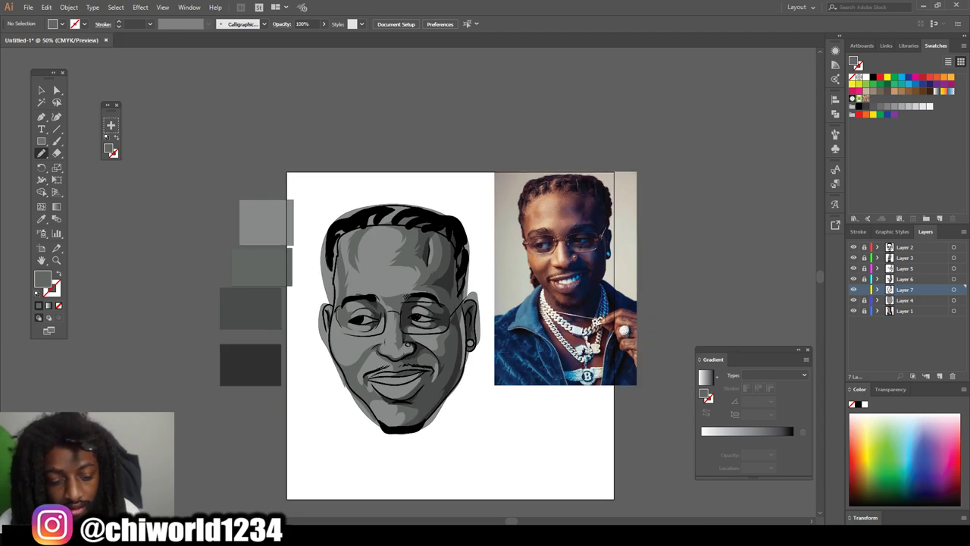
pyautogui.hotkey('ctrl', '+')
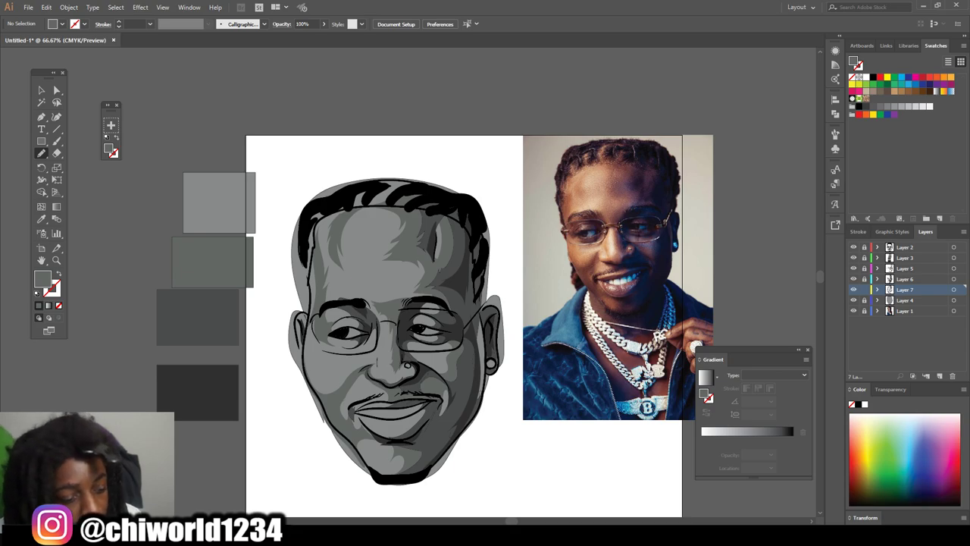
# - Sample the lightest gray swatch and brighten the fill colour to BFC1C0
pyautogui.click(41, 219)
pyautogui.click(215, 203)
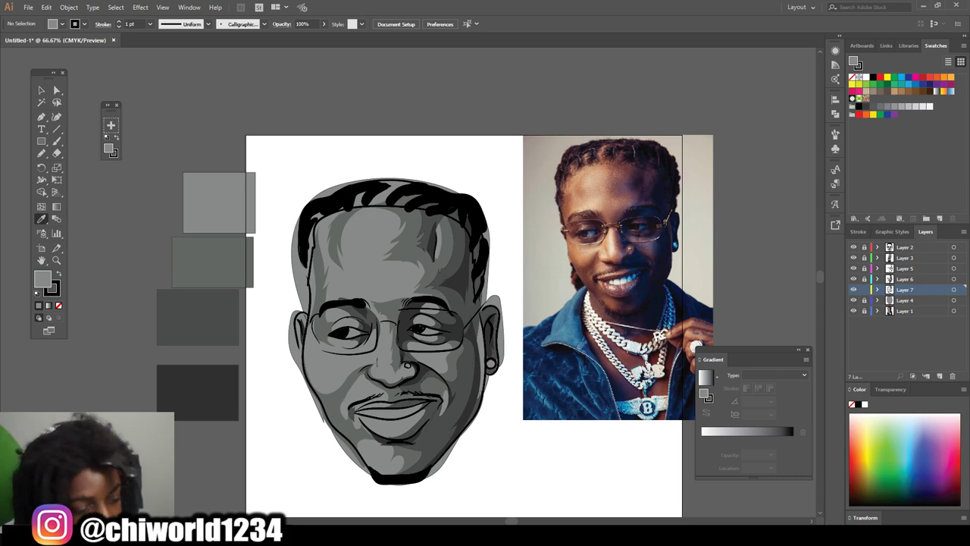
pyautogui.doubleClick(42, 279)
pyautogui.moveTo(13, 95)
pyautogui.mouseDown()
pyautogui.moveTo(13, 58)
pyautogui.moveTo(12, 66)
pyautogui.mouseUp()
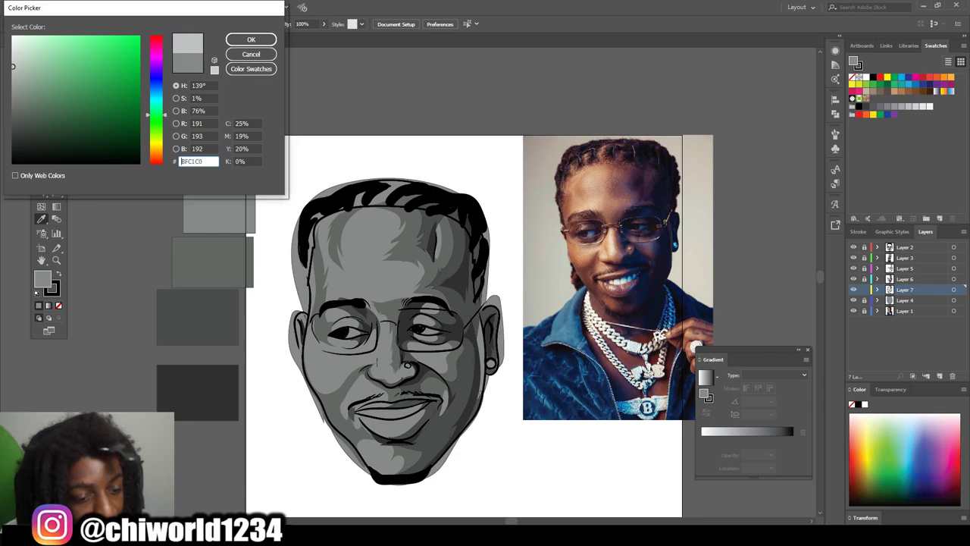
pyautogui.click(251, 40)
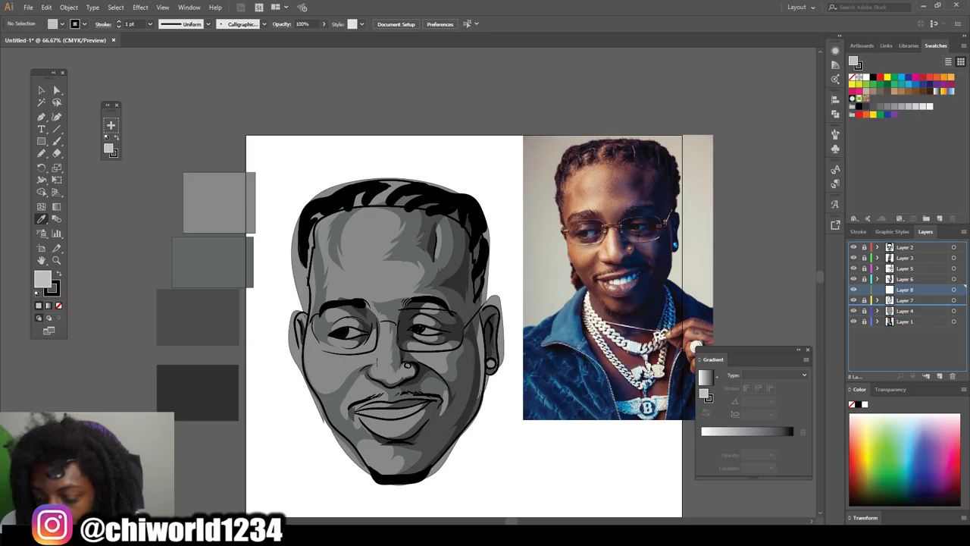
# - Place a new empty layer directly below Layer 7 for the light gray highlights
pyautogui.moveTo(904, 289); pyautogui.dragTo(904, 305)
pyautogui.scroll(-2, 432, 281)
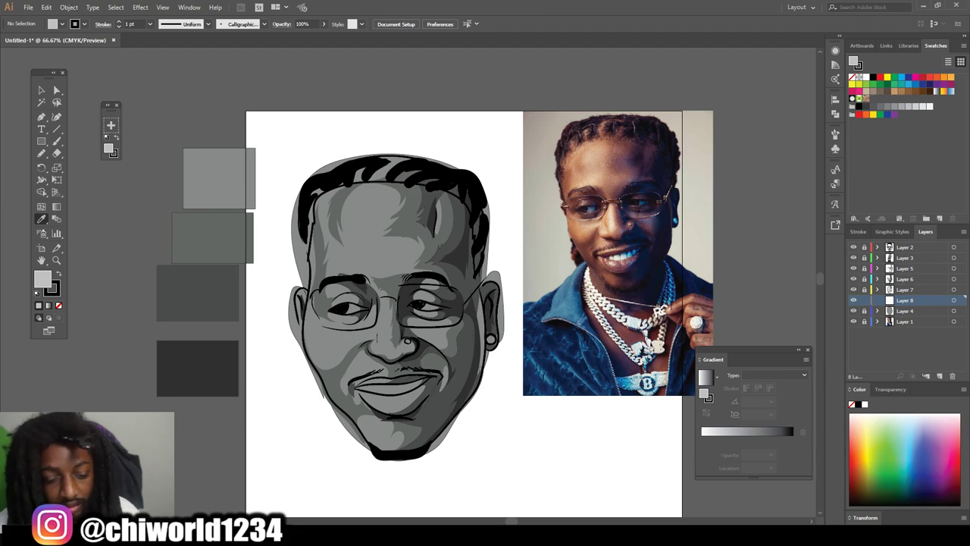
pyautogui.scroll(1, 432, 281)
pyautogui.hscroll(1, 432, 281)
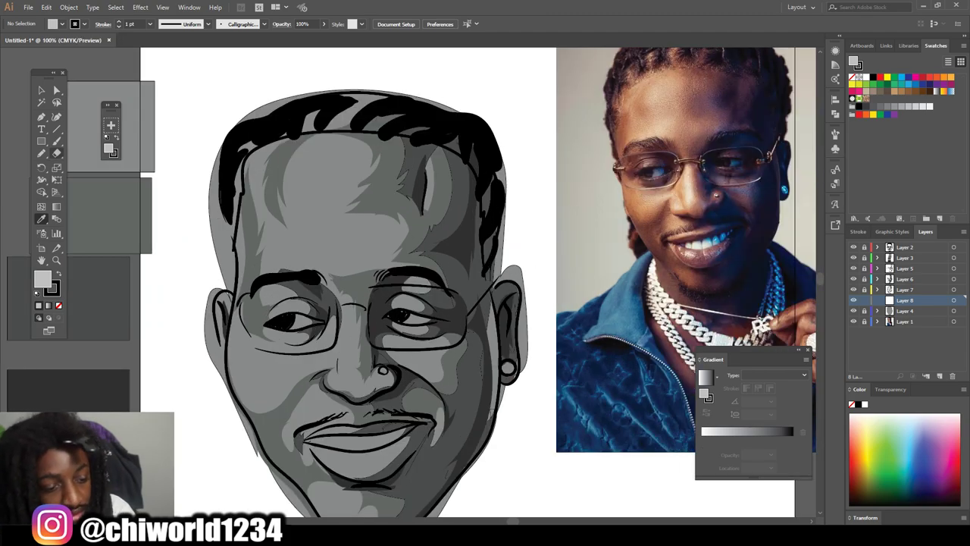
# - Draw light gray highlights with the Pencil and no stroke, above the eyebrow and on the forehead at the viewer's left
pyautogui.click(41, 153)
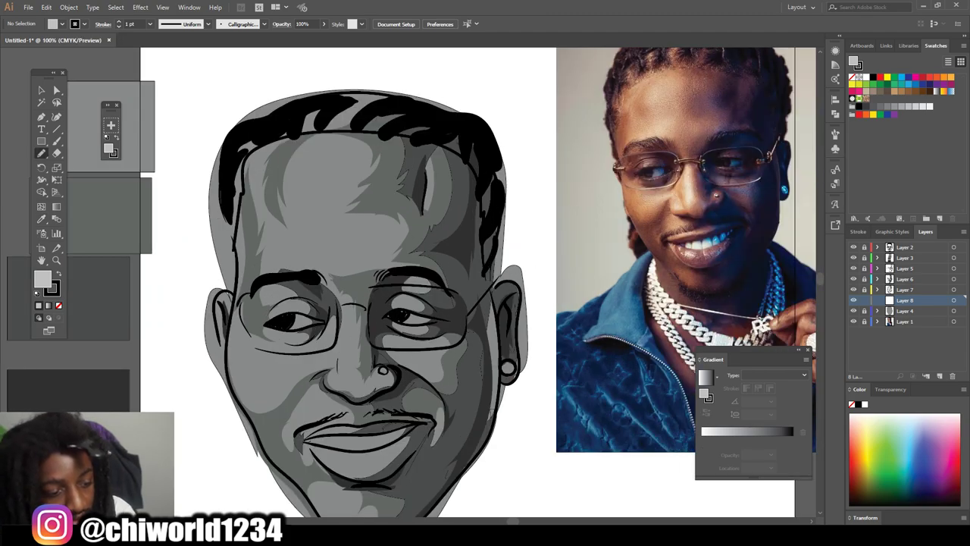
pyautogui.click(47, 290)
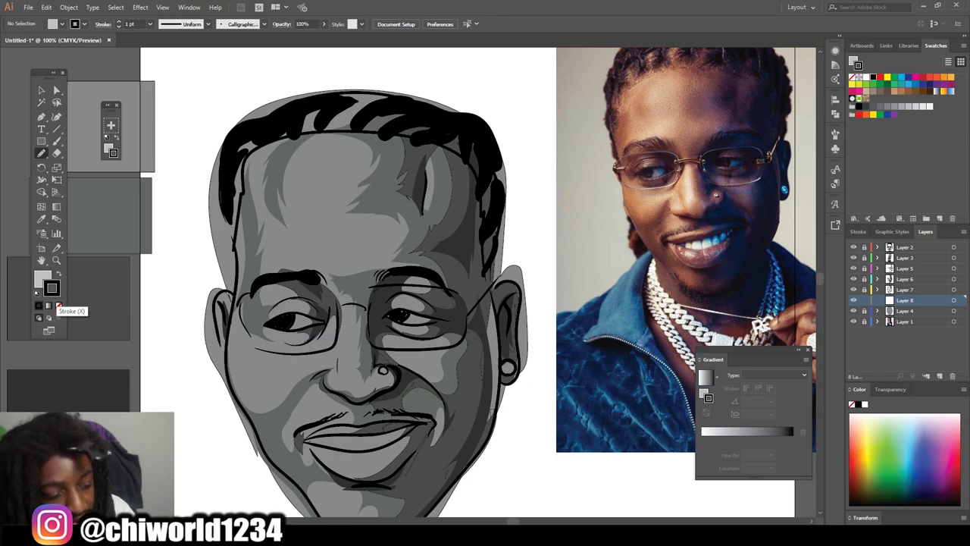
pyautogui.click(58, 304)
pyautogui.click(42, 281)
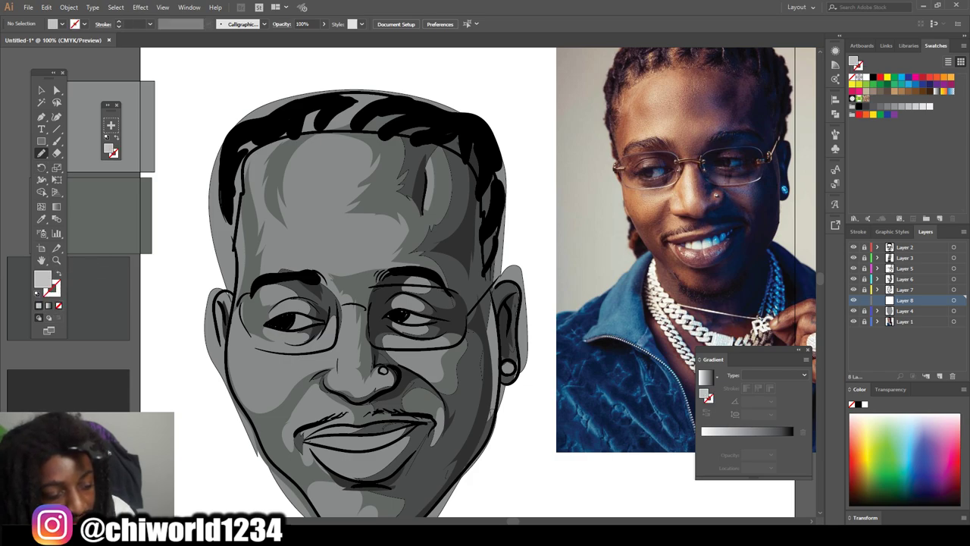
pyautogui.scroll(1, 411, 283)
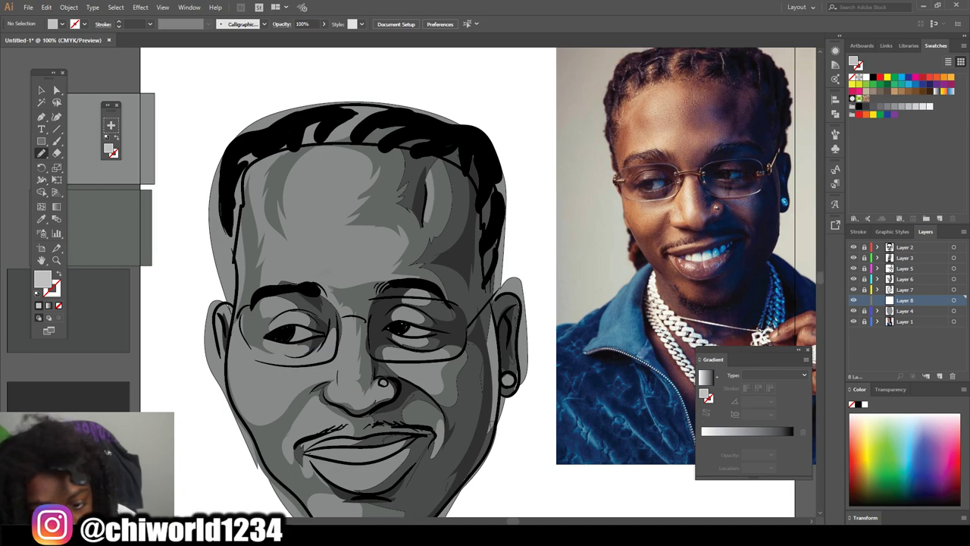
pyautogui.moveTo(272, 284); pyautogui.dragTo(291, 281)
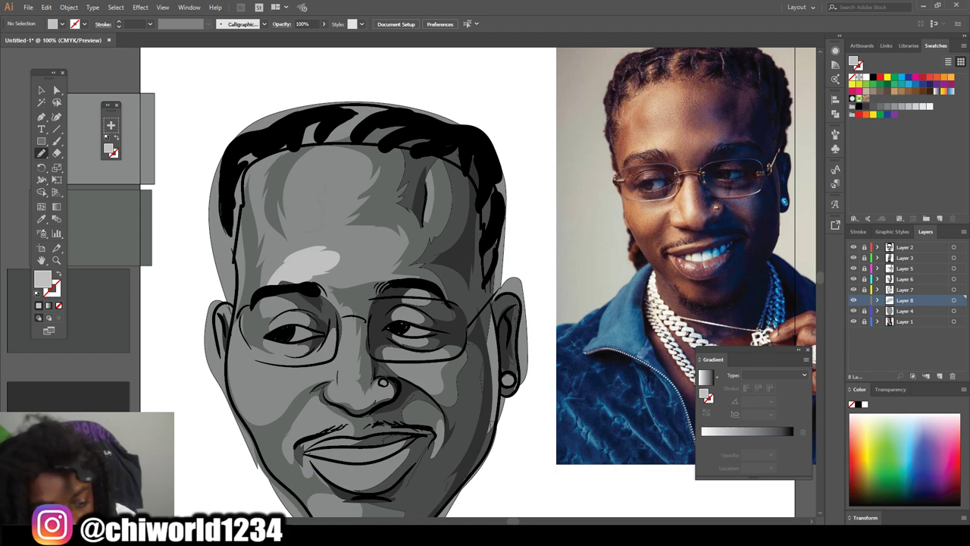
pyautogui.moveTo(323, 168); pyautogui.dragTo(291, 229)
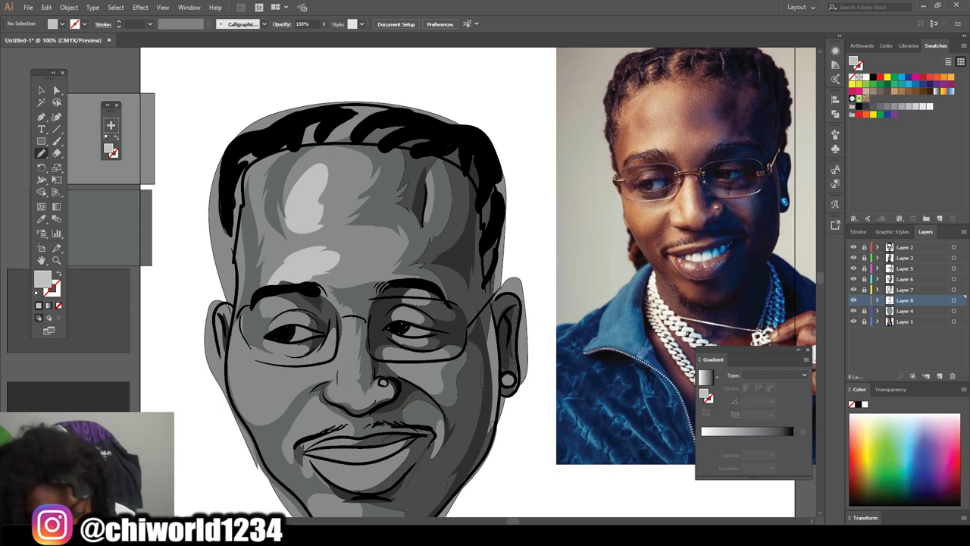
# - Add light gray highlights along the nose bridge, on the nostril at the viewer's left and on the lower lip
pyautogui.moveTo(349, 326); pyautogui.dragTo(343, 385)
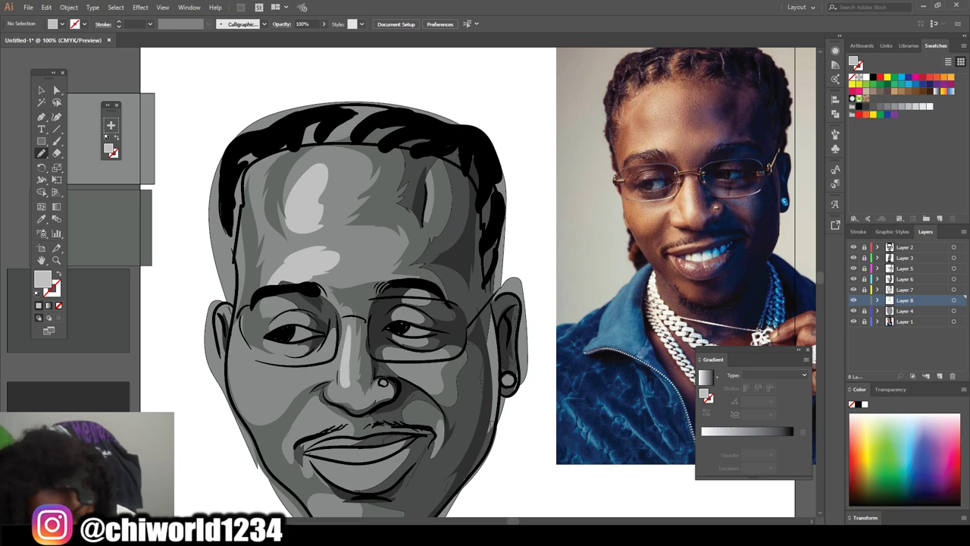
pyautogui.moveTo(330, 387); pyautogui.dragTo(335, 394)
pyautogui.scroll(-1, 415, 283)
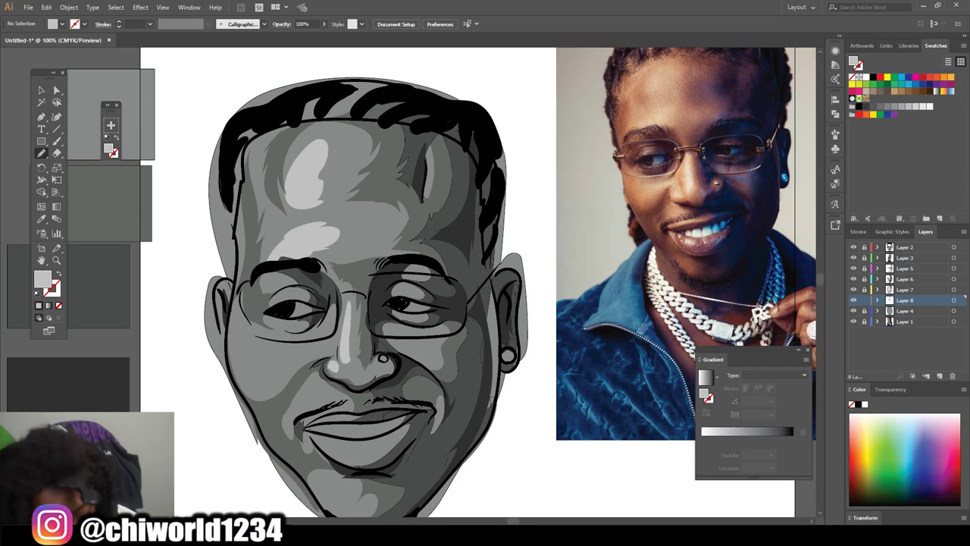
pyautogui.moveTo(342, 442); pyautogui.dragTo(353, 445)
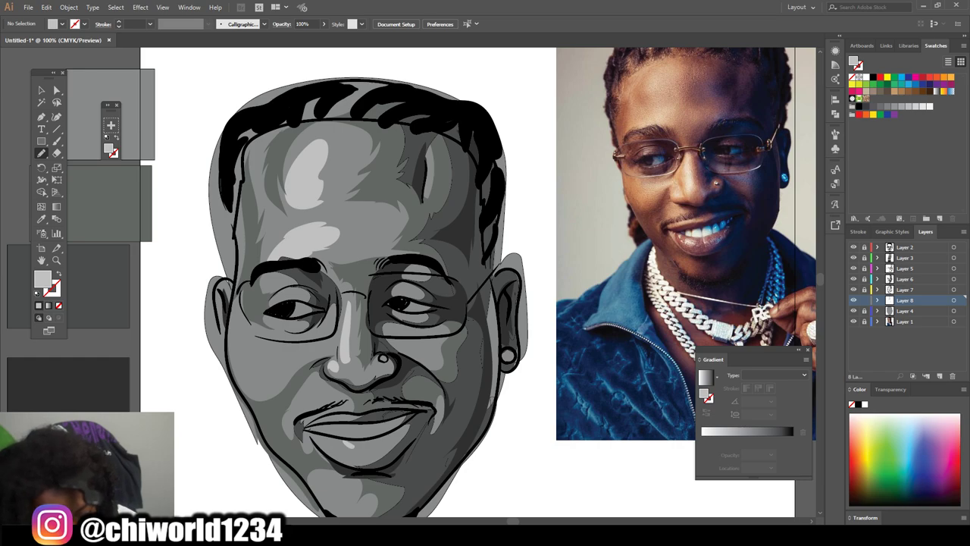
pyautogui.moveTo(349, 445); pyautogui.dragTo(352, 445)
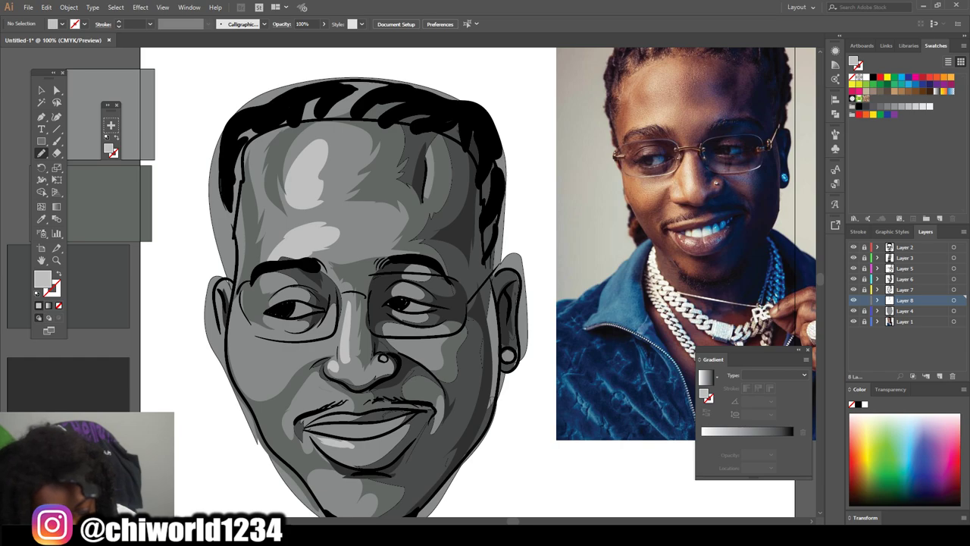
# - Add light gray highlights above the mouth corner, on the cheek and on the upper eyelid at the viewer's left
pyautogui.moveTo(312, 379); pyautogui.dragTo(304, 403)
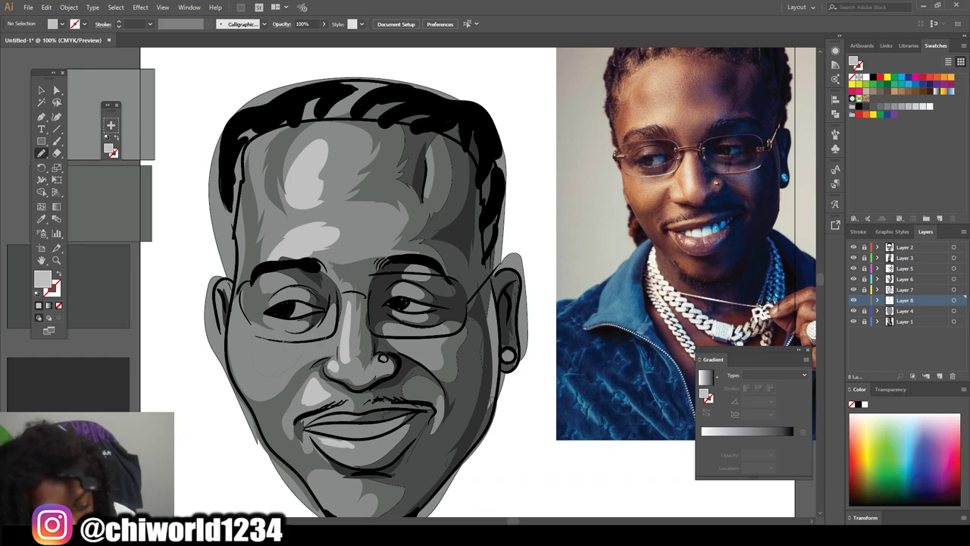
pyautogui.moveTo(253, 366); pyautogui.dragTo(244, 335)
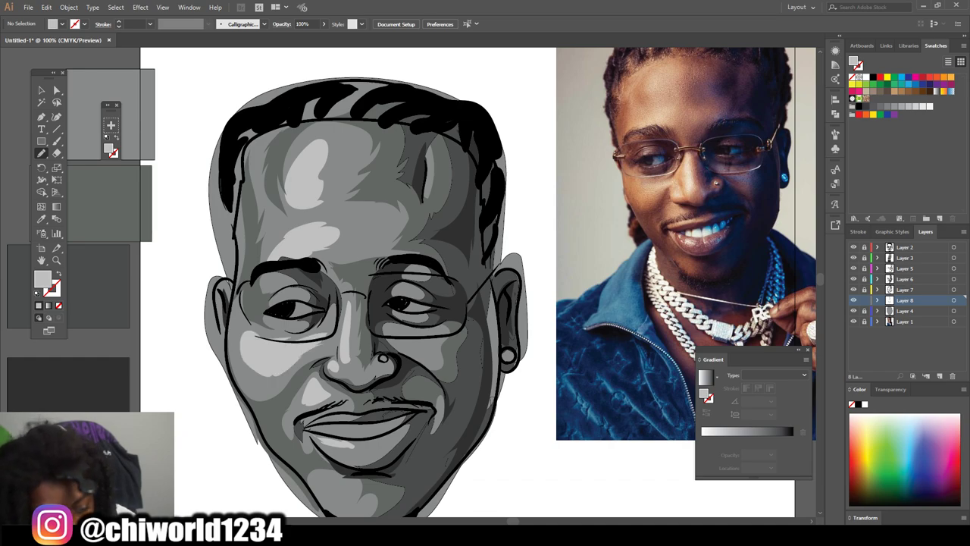
pyautogui.moveTo(279, 301); pyautogui.dragTo(300, 288)
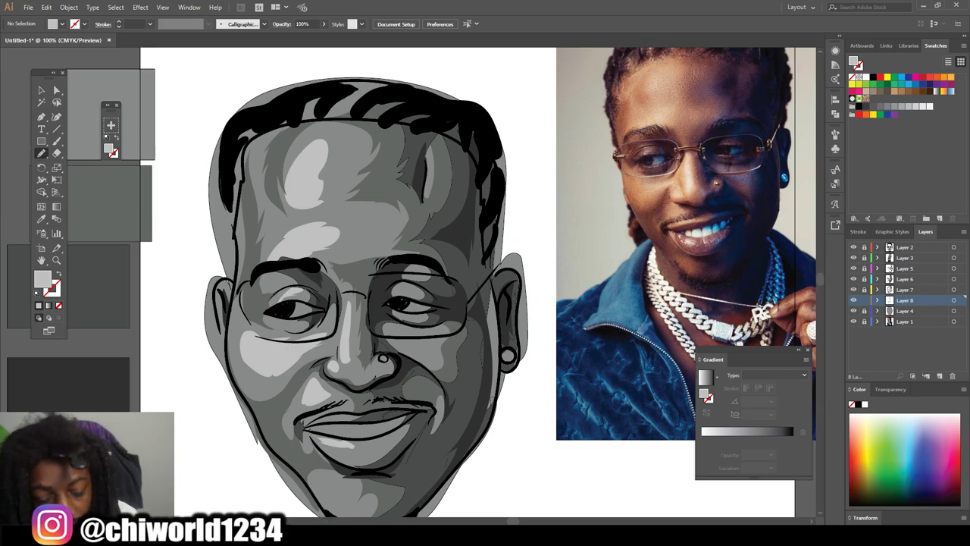
# - Select all the light gray highlights on Layer 8 and change their fill colour to AFAFAF
pyautogui.hotkey('ctrl', '-')
pyautogui.hotkey('ctrl', '-')
pyautogui.scroll(3, 407, 282)
pyautogui.hotkey('ctrl', '=')
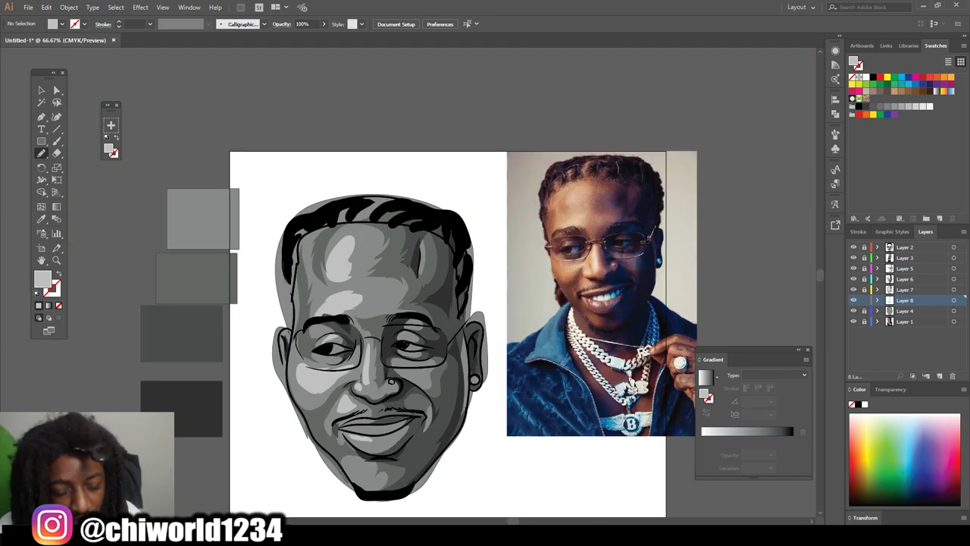
pyautogui.press('v')
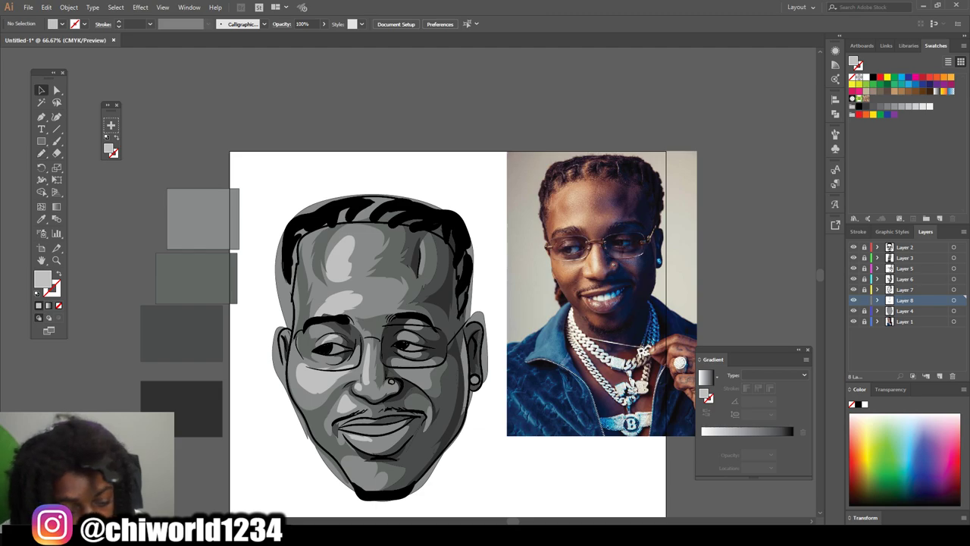
pyautogui.moveTo(268, 190); pyautogui.dragTo(458, 471)
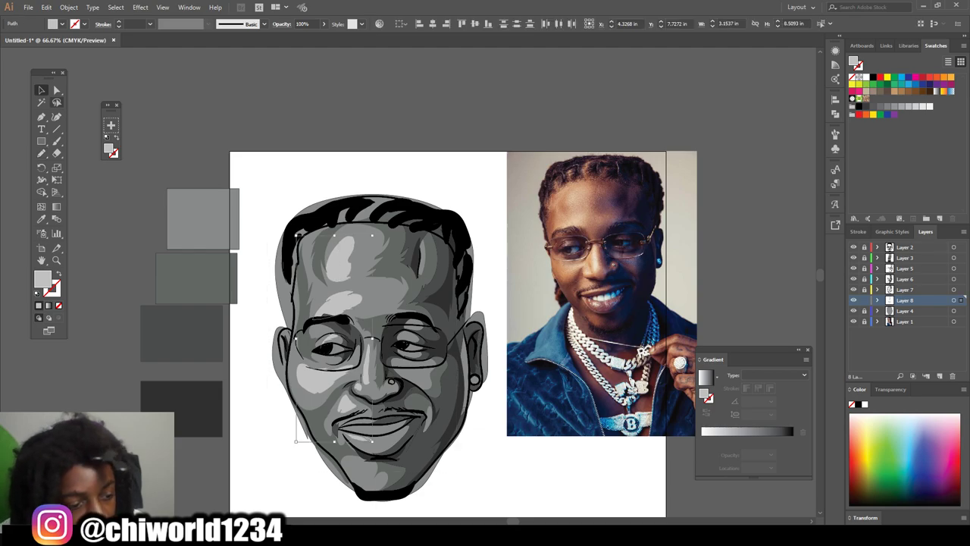
pyautogui.doubleClick(42, 278)
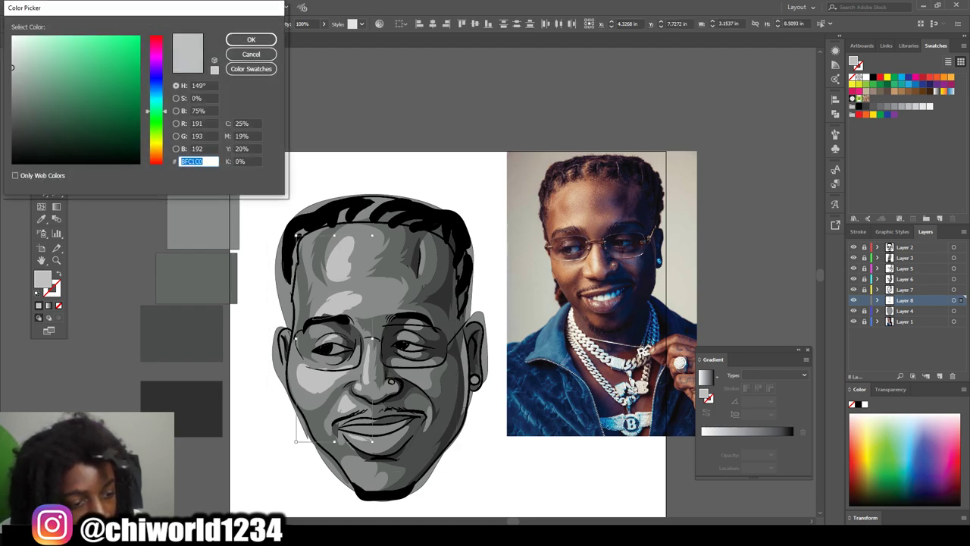
pyautogui.write('AFAFAF')
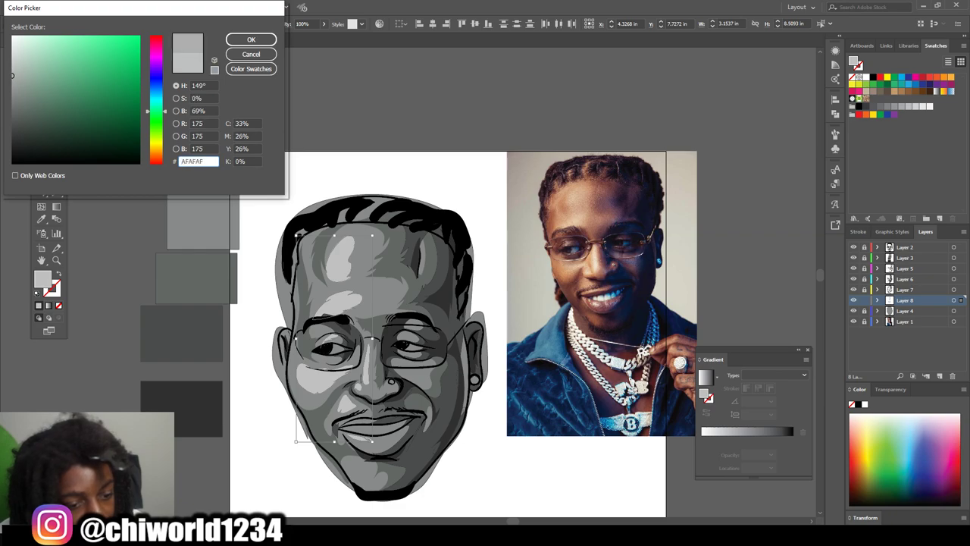
pyautogui.press('Return')
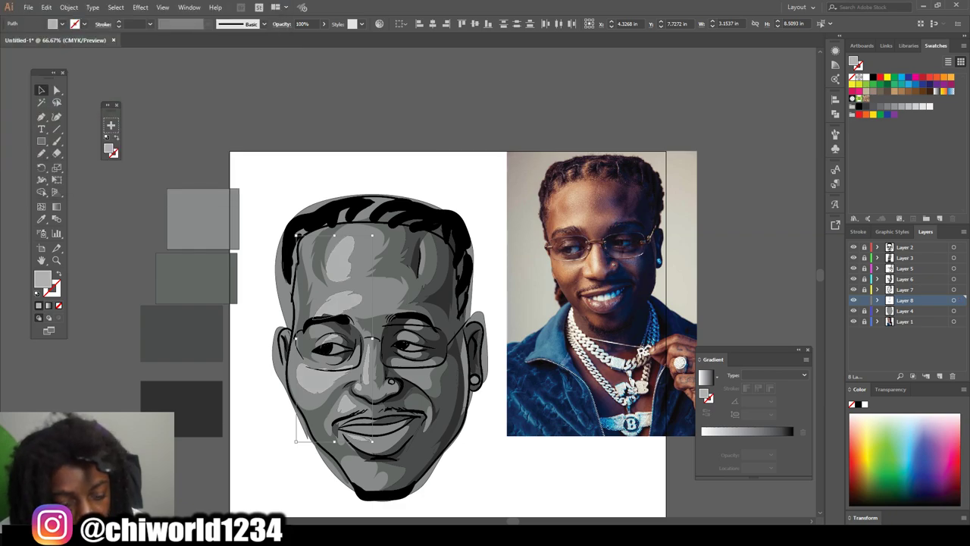
pyautogui.hotkey('ctrl', 'shift', 'a')
# - Create a new layer and place it directly below Layer 2 for the white areas
pyautogui.scroll(-2, 418, 313)
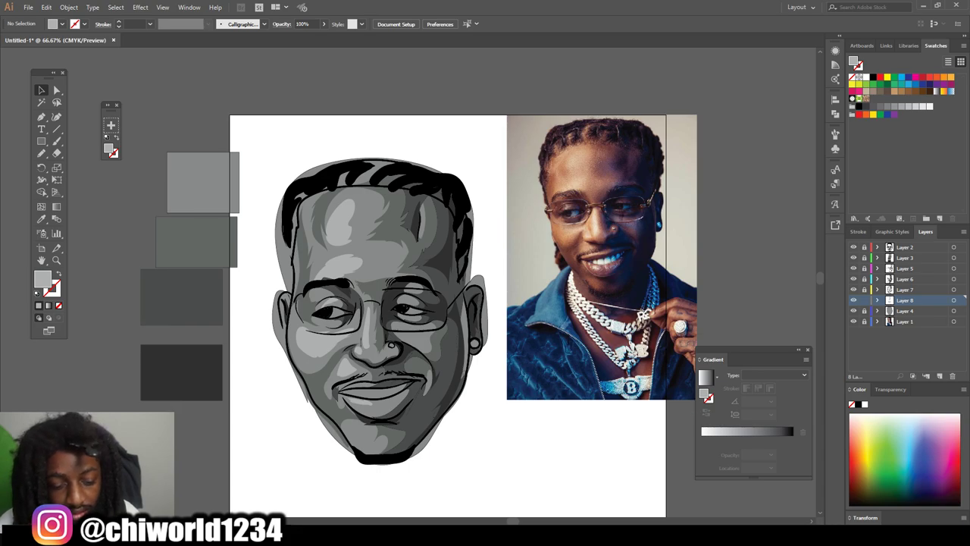
pyautogui.hotkey('ctrl', '+')
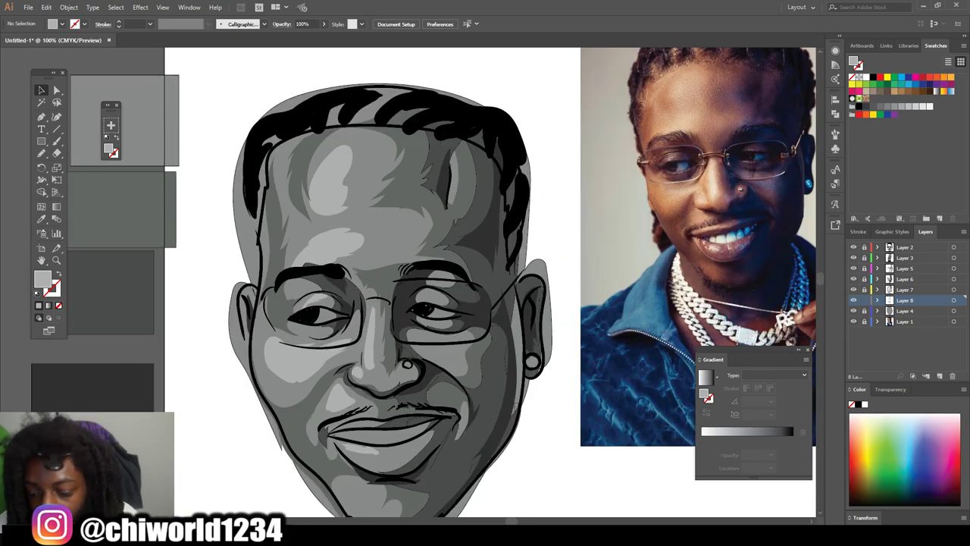
pyautogui.click(939, 375)
pyautogui.moveTo(905, 300); pyautogui.dragTo(905, 253)
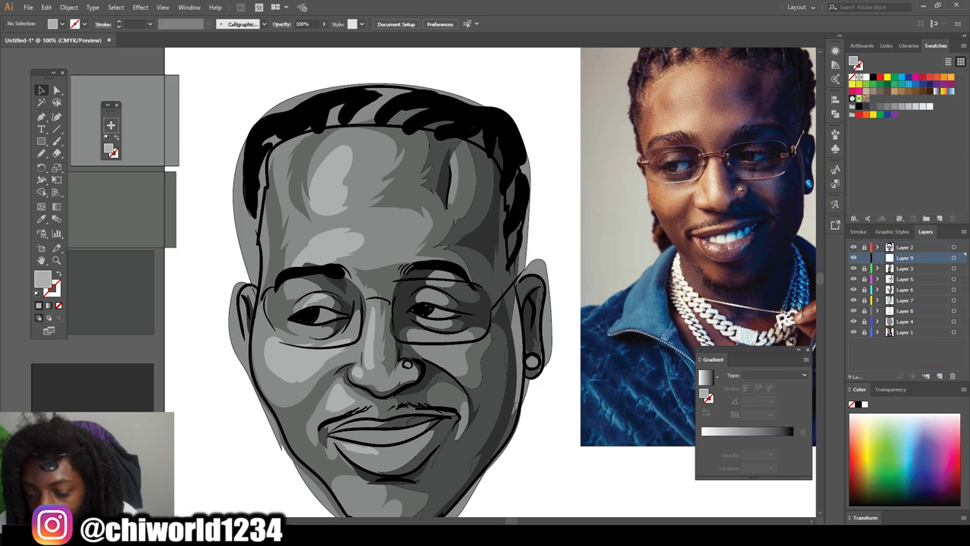
# - Set the fill colour to pure white, FFFFFF
pyautogui.scroll(-3, 418, 313)
pyautogui.hotkey('ctrl', '+')
pyautogui.hotkey('ctrl', '+')
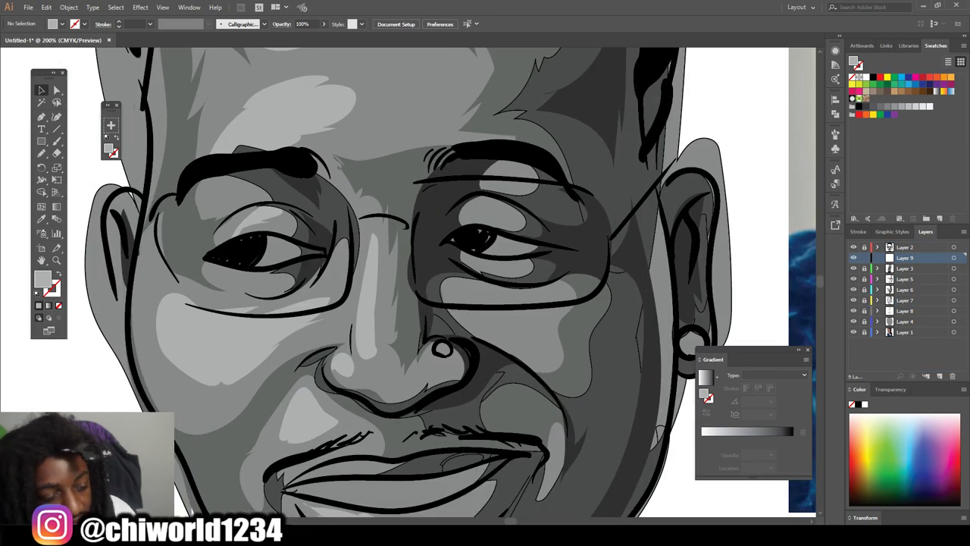
pyautogui.doubleClick(42, 279)
pyautogui.moveTo(35, 73); pyautogui.dragTo(12, 36)
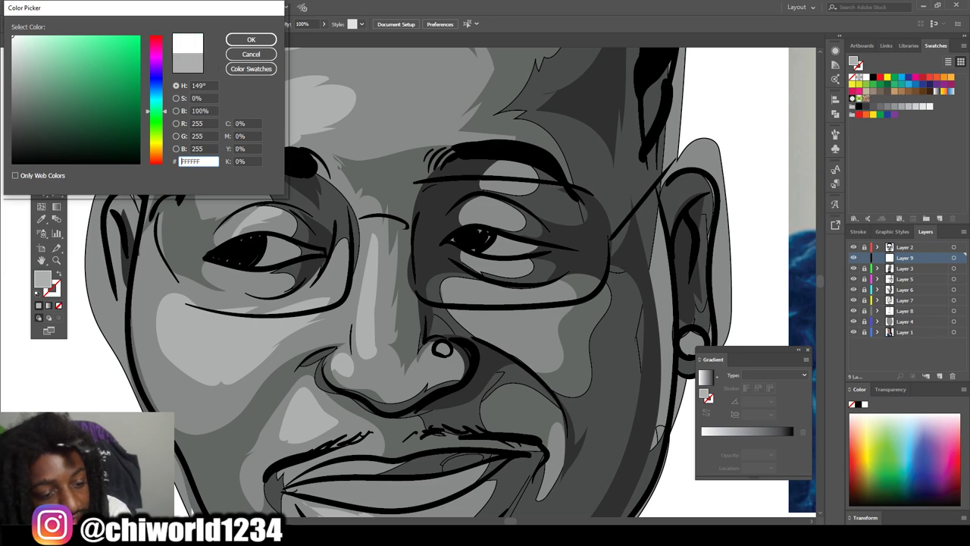
pyautogui.click(251, 40)
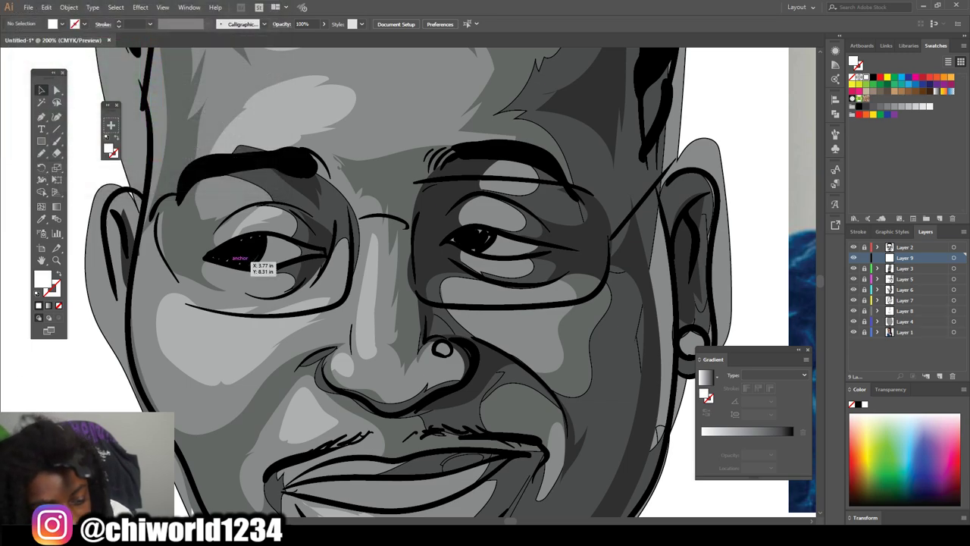
# - Draw white shapes that fill the whites of both eyes and the nose ring
pyautogui.press('b')
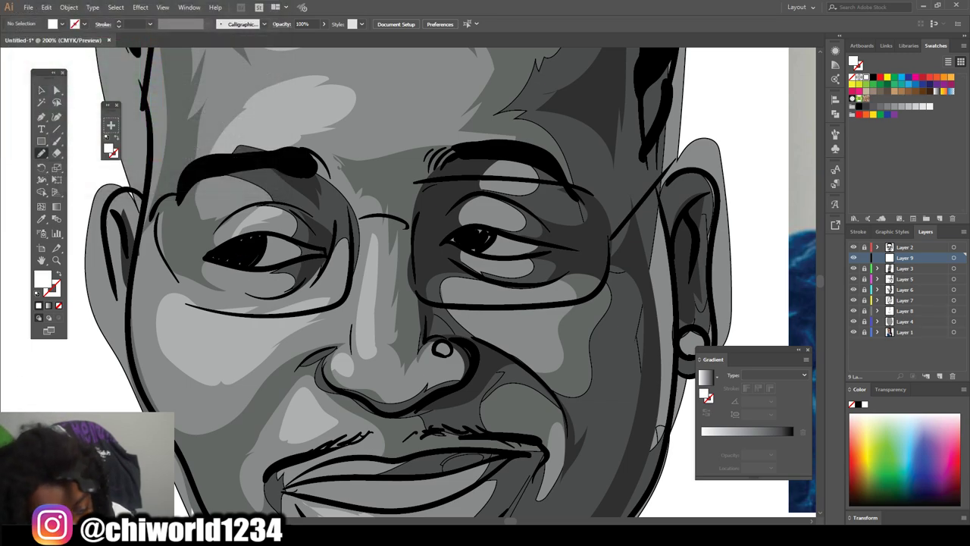
pyautogui.moveTo(267, 238); pyautogui.dragTo(266, 240)
pyautogui.moveTo(495, 236); pyautogui.dragTo(494, 239)
pyautogui.scroll(-3, 494, 241)
pyautogui.moveTo(442, 269); pyautogui.dragTo(441, 270)
# - Fill the teeth between the lips with a white shape and bring the whole portrait back into view
pyautogui.scroll(-1, 442, 274)
pyautogui.moveTo(297, 395)
pyautogui.mouseDown()
pyautogui.moveTo(504, 365)
pyautogui.moveTo(297, 394)
pyautogui.mouseUp()
pyautogui.hotkey('ctrl', '-')
pyautogui.hotkey('ctrl', '-')
pyautogui.hotkey('ctrl', '-')
pyautogui.hotkey('ctrl', '-')
pyautogui.scroll(3, 436, 288)
pyautogui.hotkey('ctrl', '=')
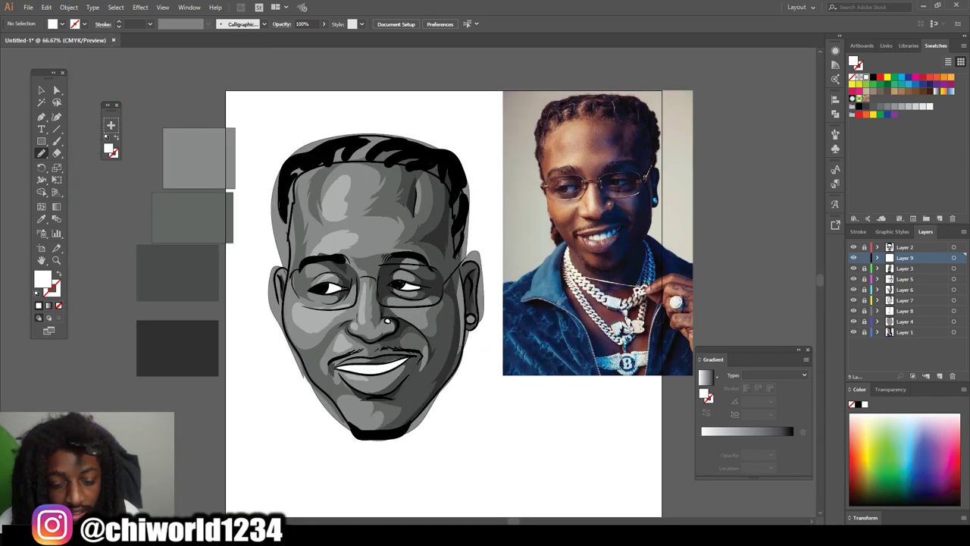
pyautogui.scroll(1, 436, 288)
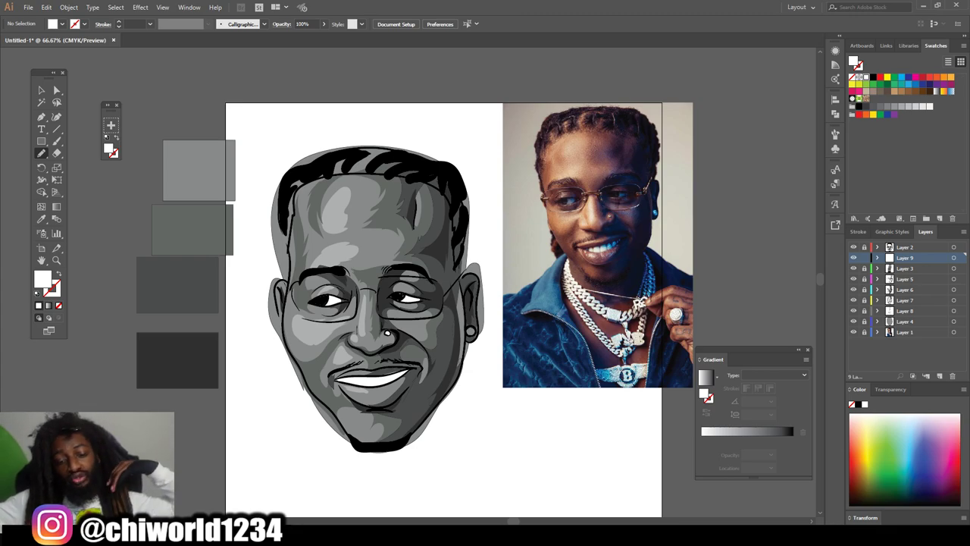